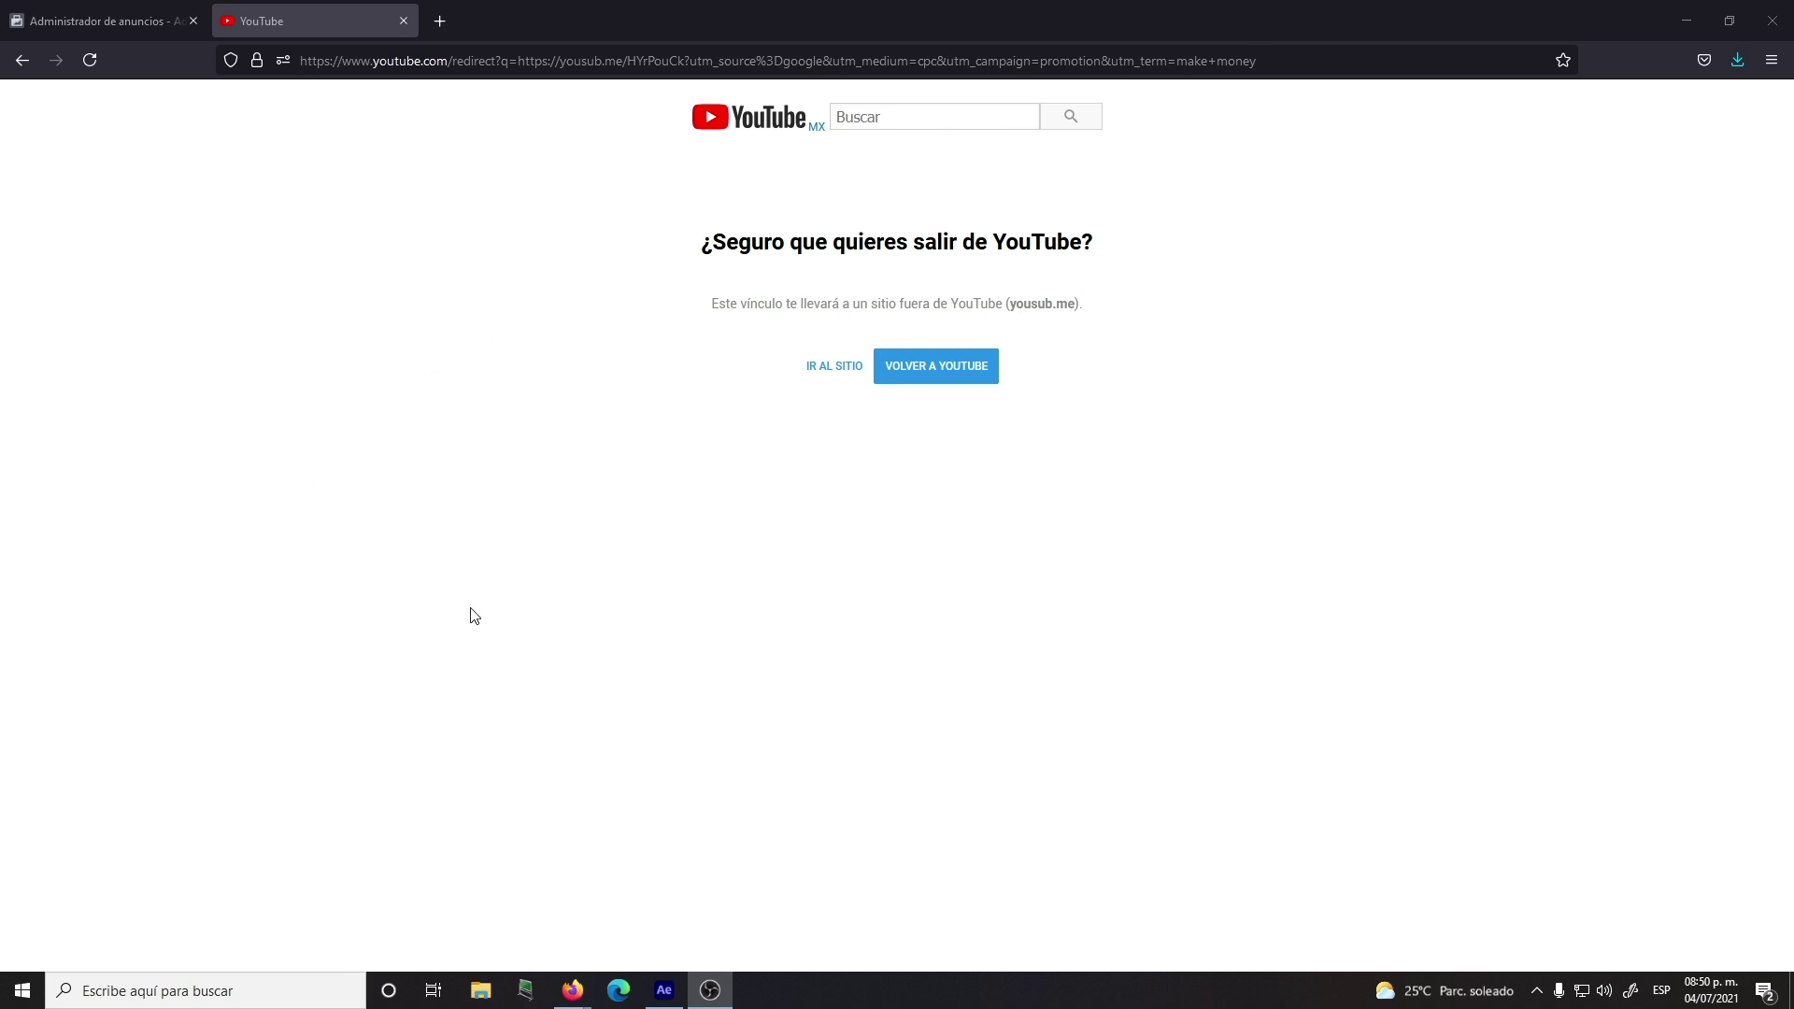
Step: Subscribe to the creator's YouTube channel through YouSub.me, then close the YouTube tab to unlock the download
{"action": "left_click", "coordinate": [820, 374]}
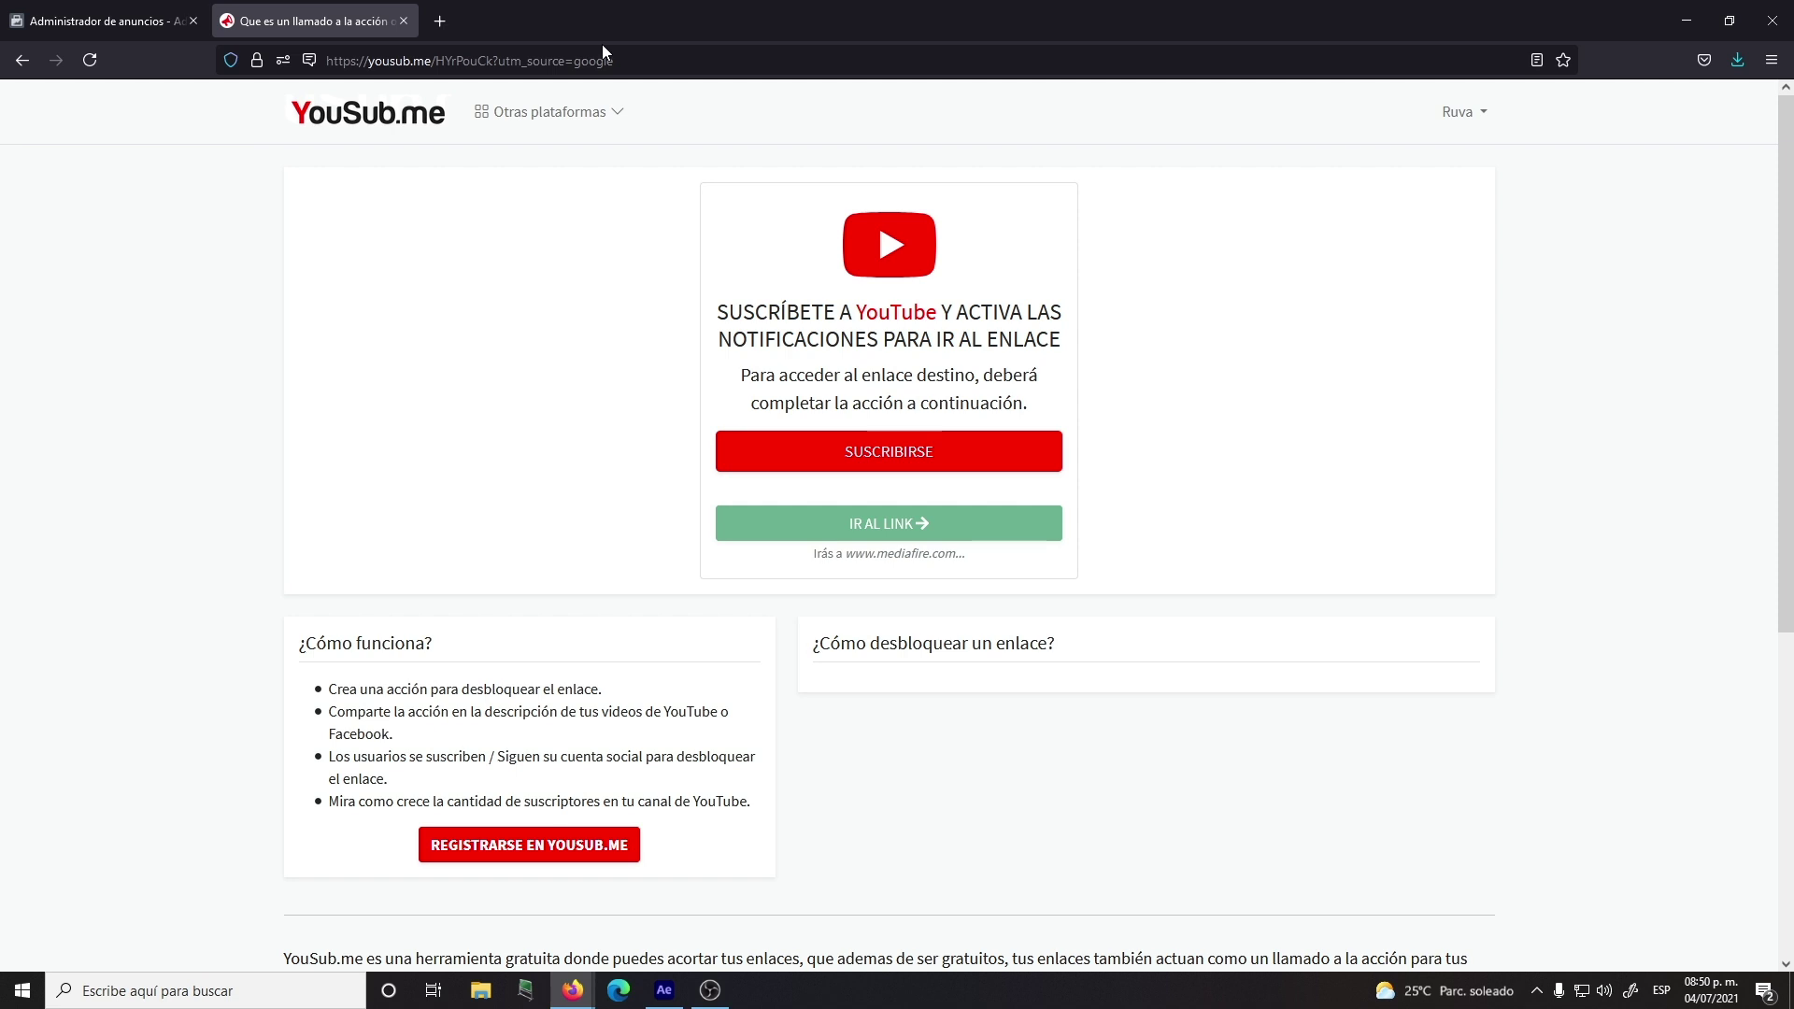
{"action": "left_click", "coordinate": [908, 457]}
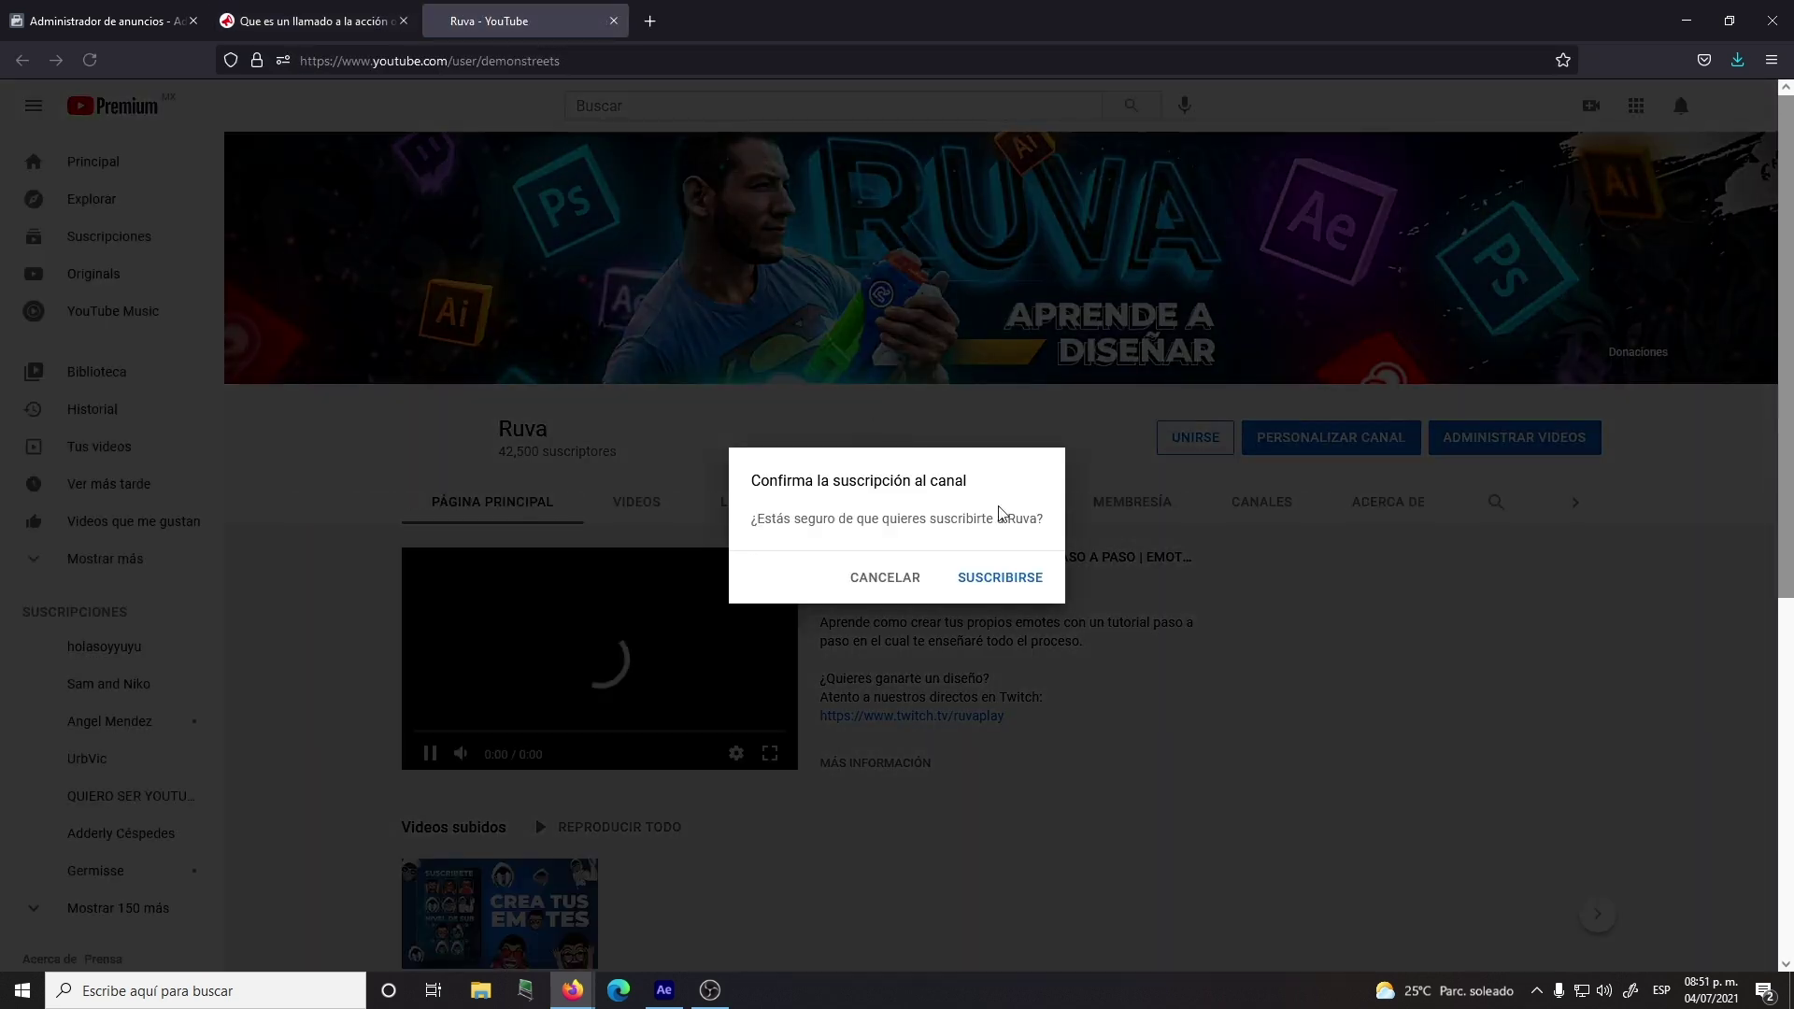
{"action": "left_click", "coordinate": [886, 580]}
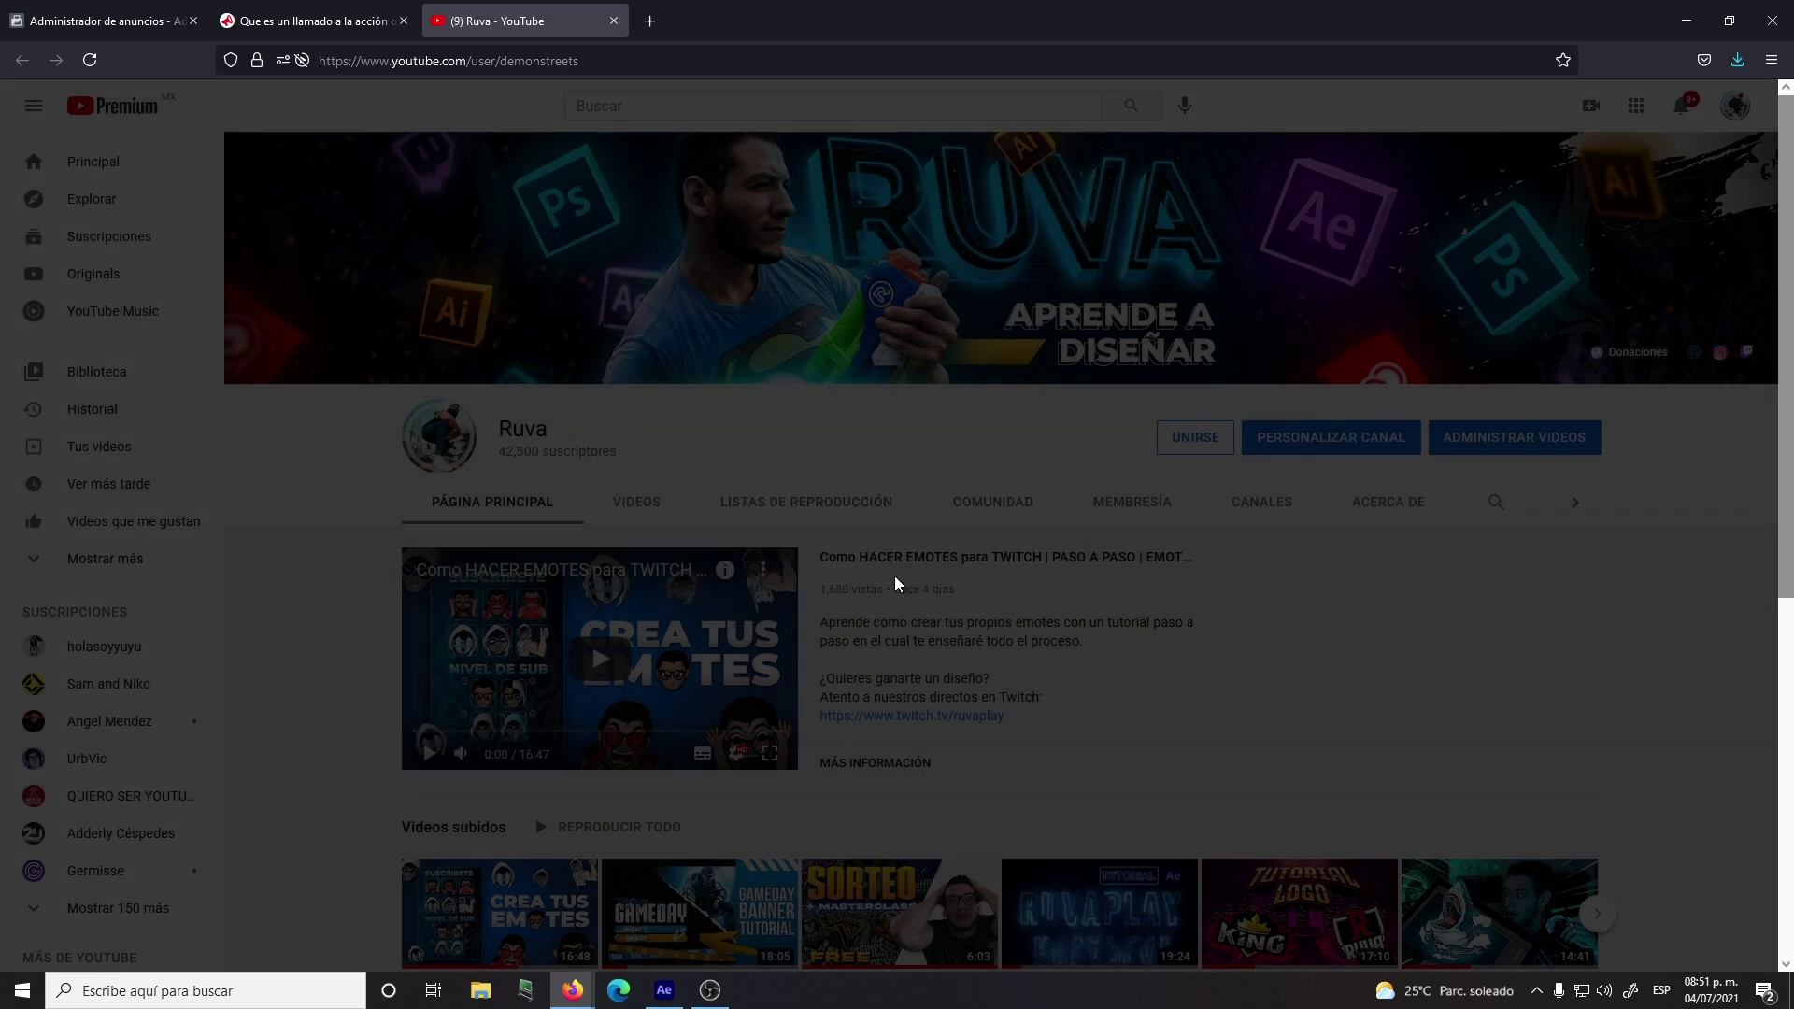
{"action": "left_click", "coordinate": [614, 20]}
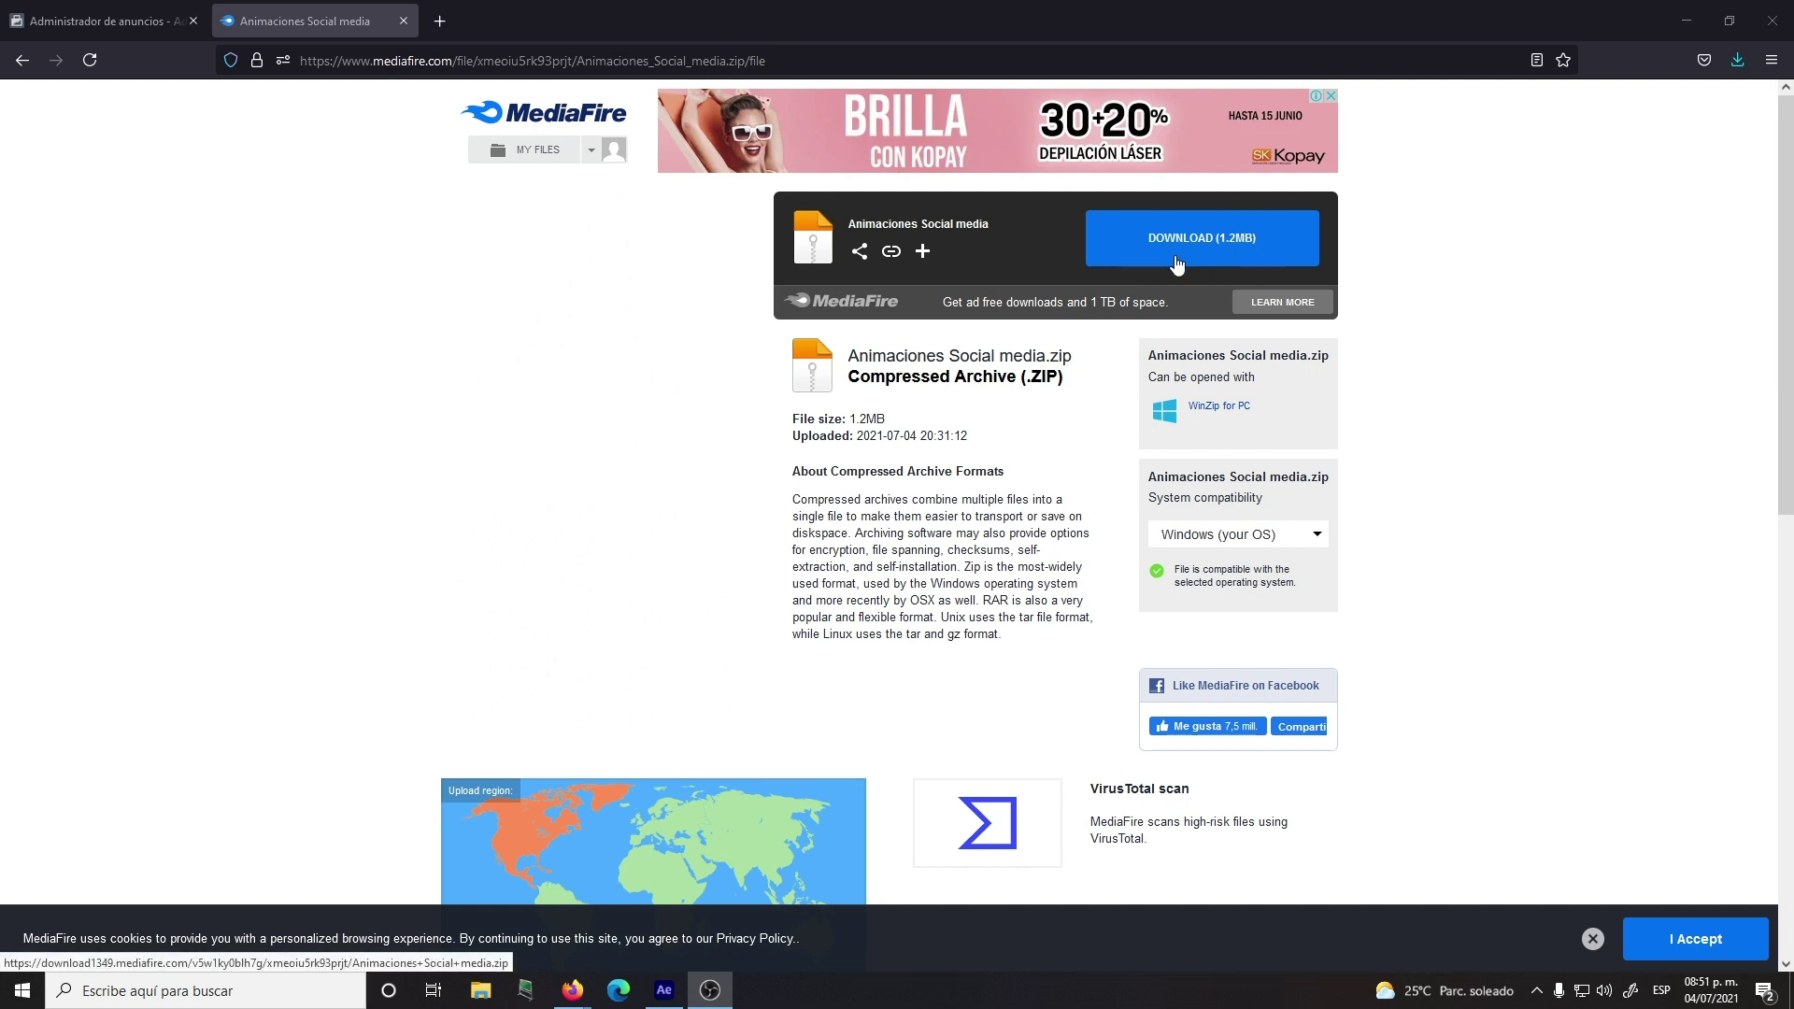
Step: Minimize Firefox to reveal the desktop holding the Animaciones Social media archive
{"action": "left_click", "coordinate": [1678, 24]}
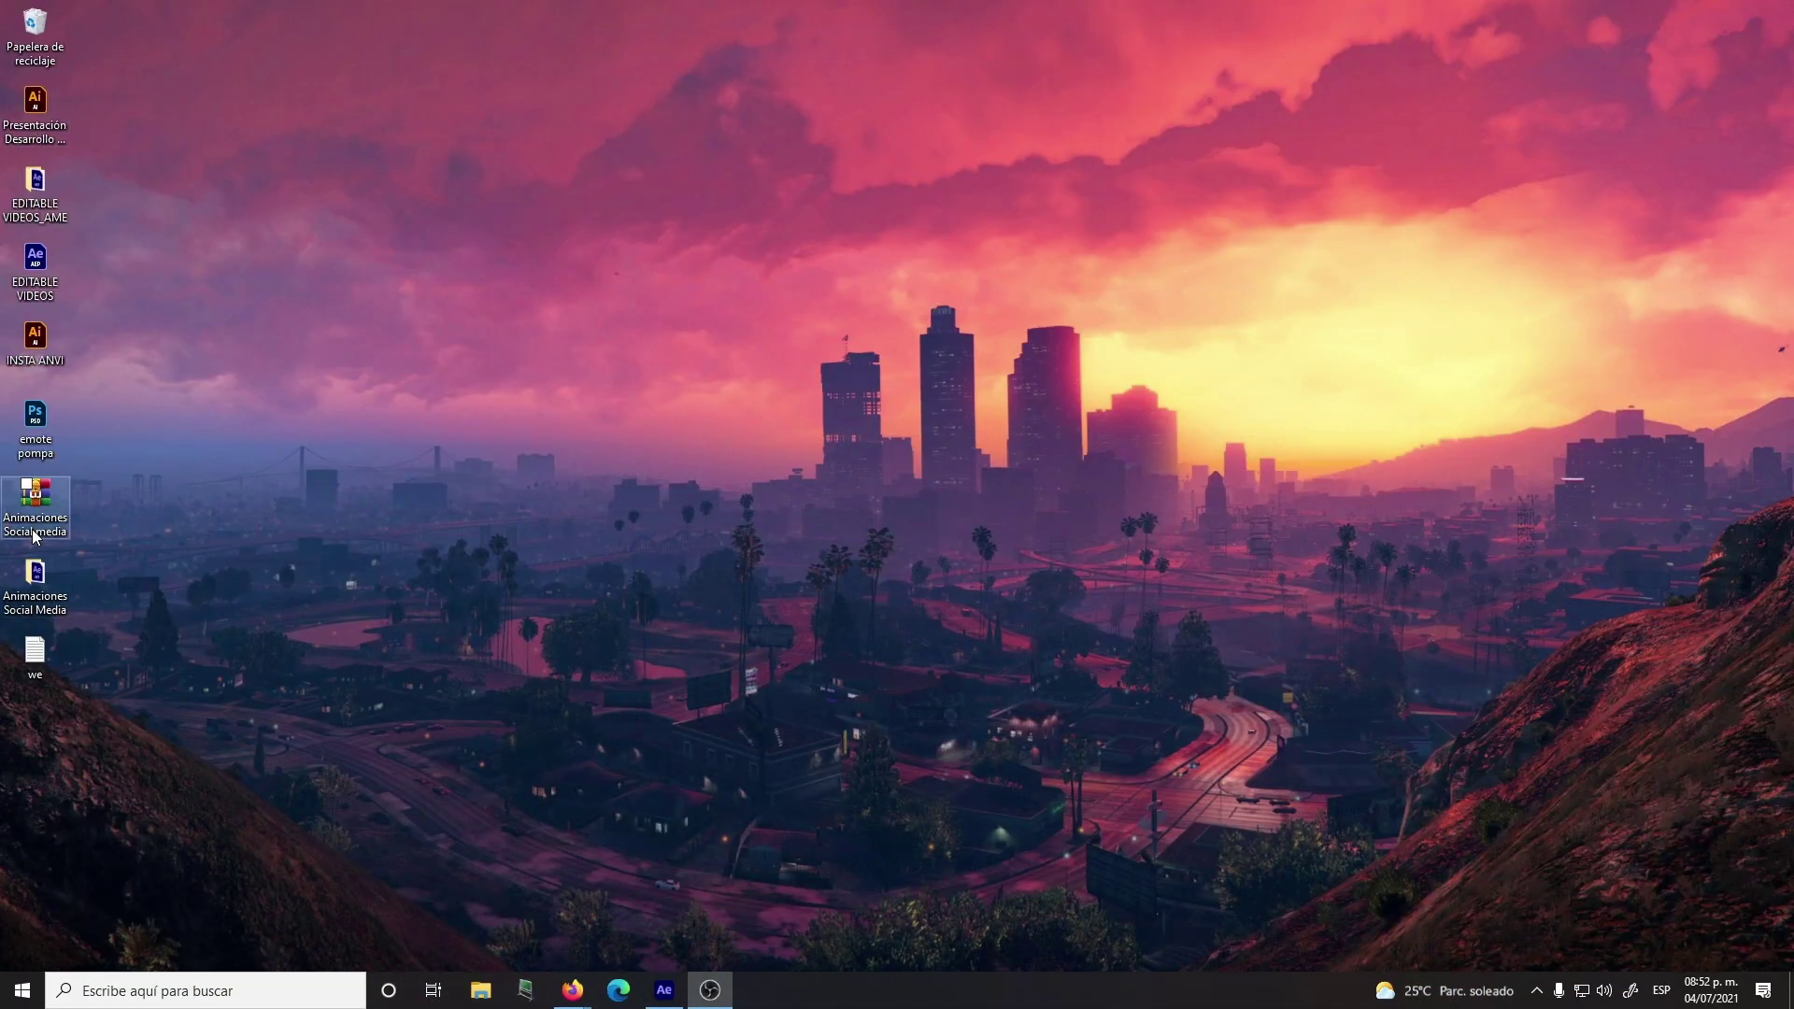
Step: Move the extracted Animaciones Social Media folder beside the archive and open it
{"action": "right_click", "coordinate": [688, 188]}
{"action": "left_click", "coordinate": [299, 406]}
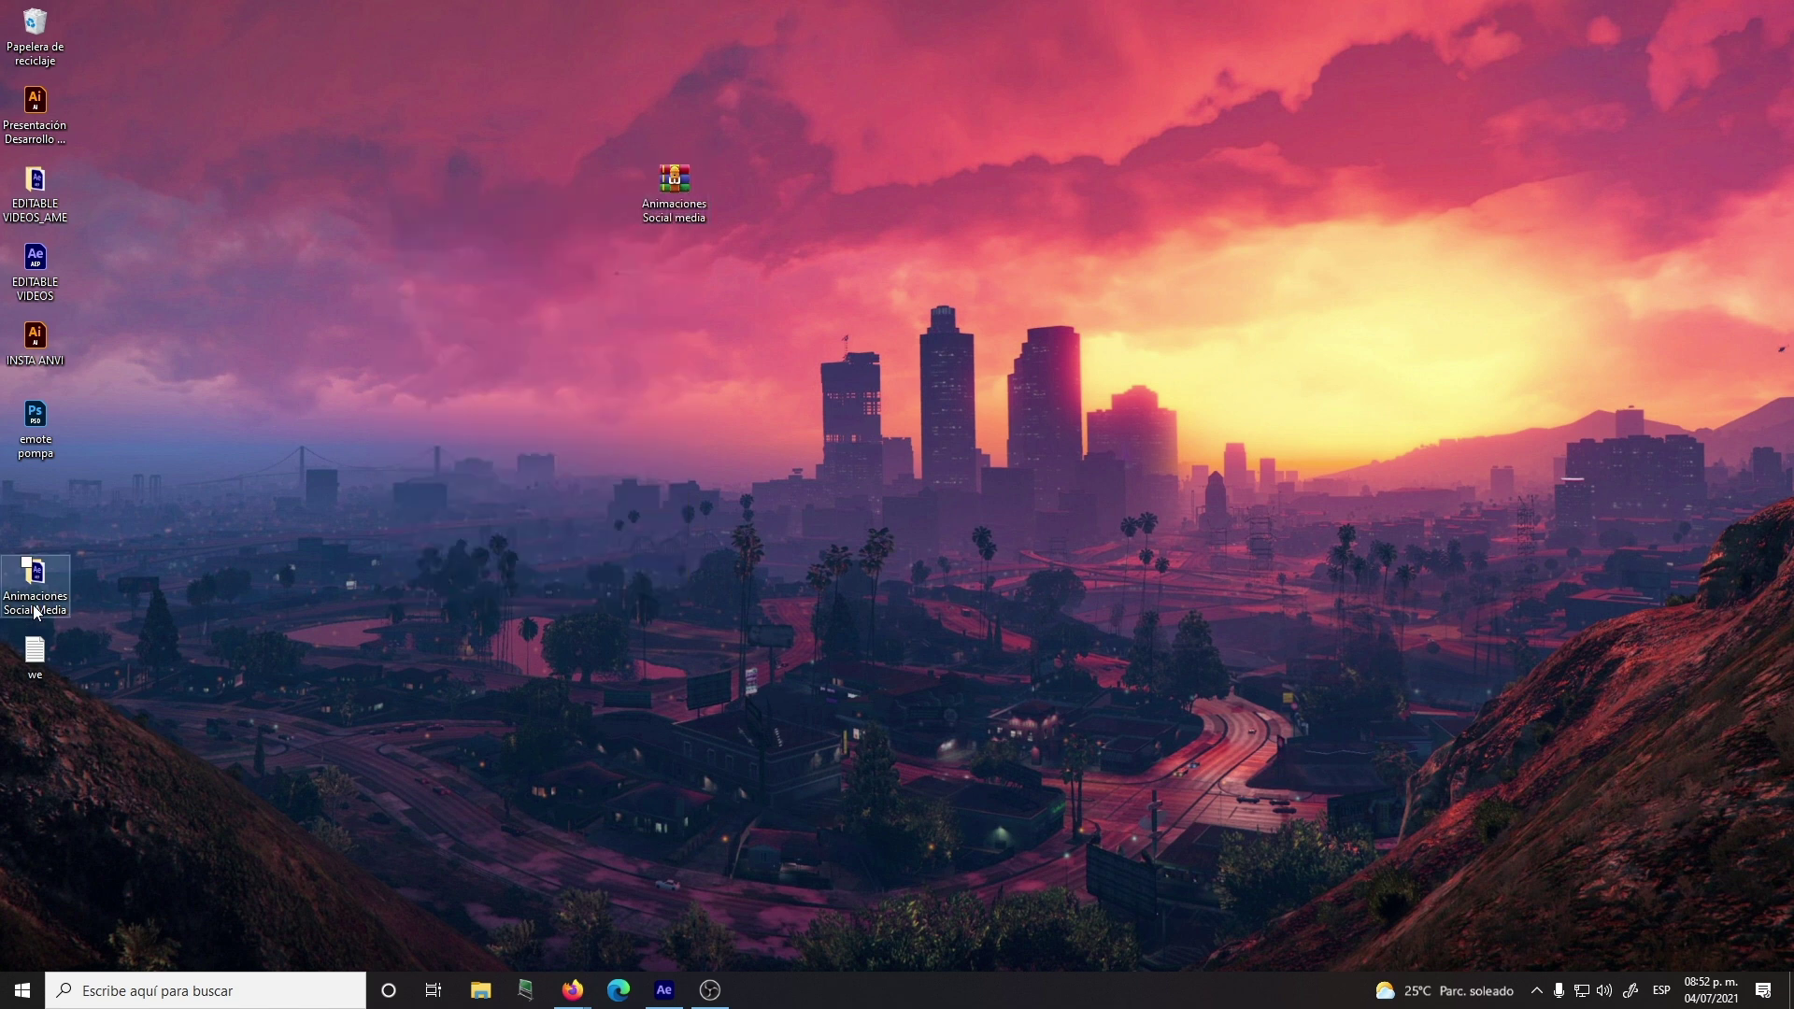
{"action": "left_click_drag", "start_coordinate": [772, 202], "coordinate": [890, 362]}
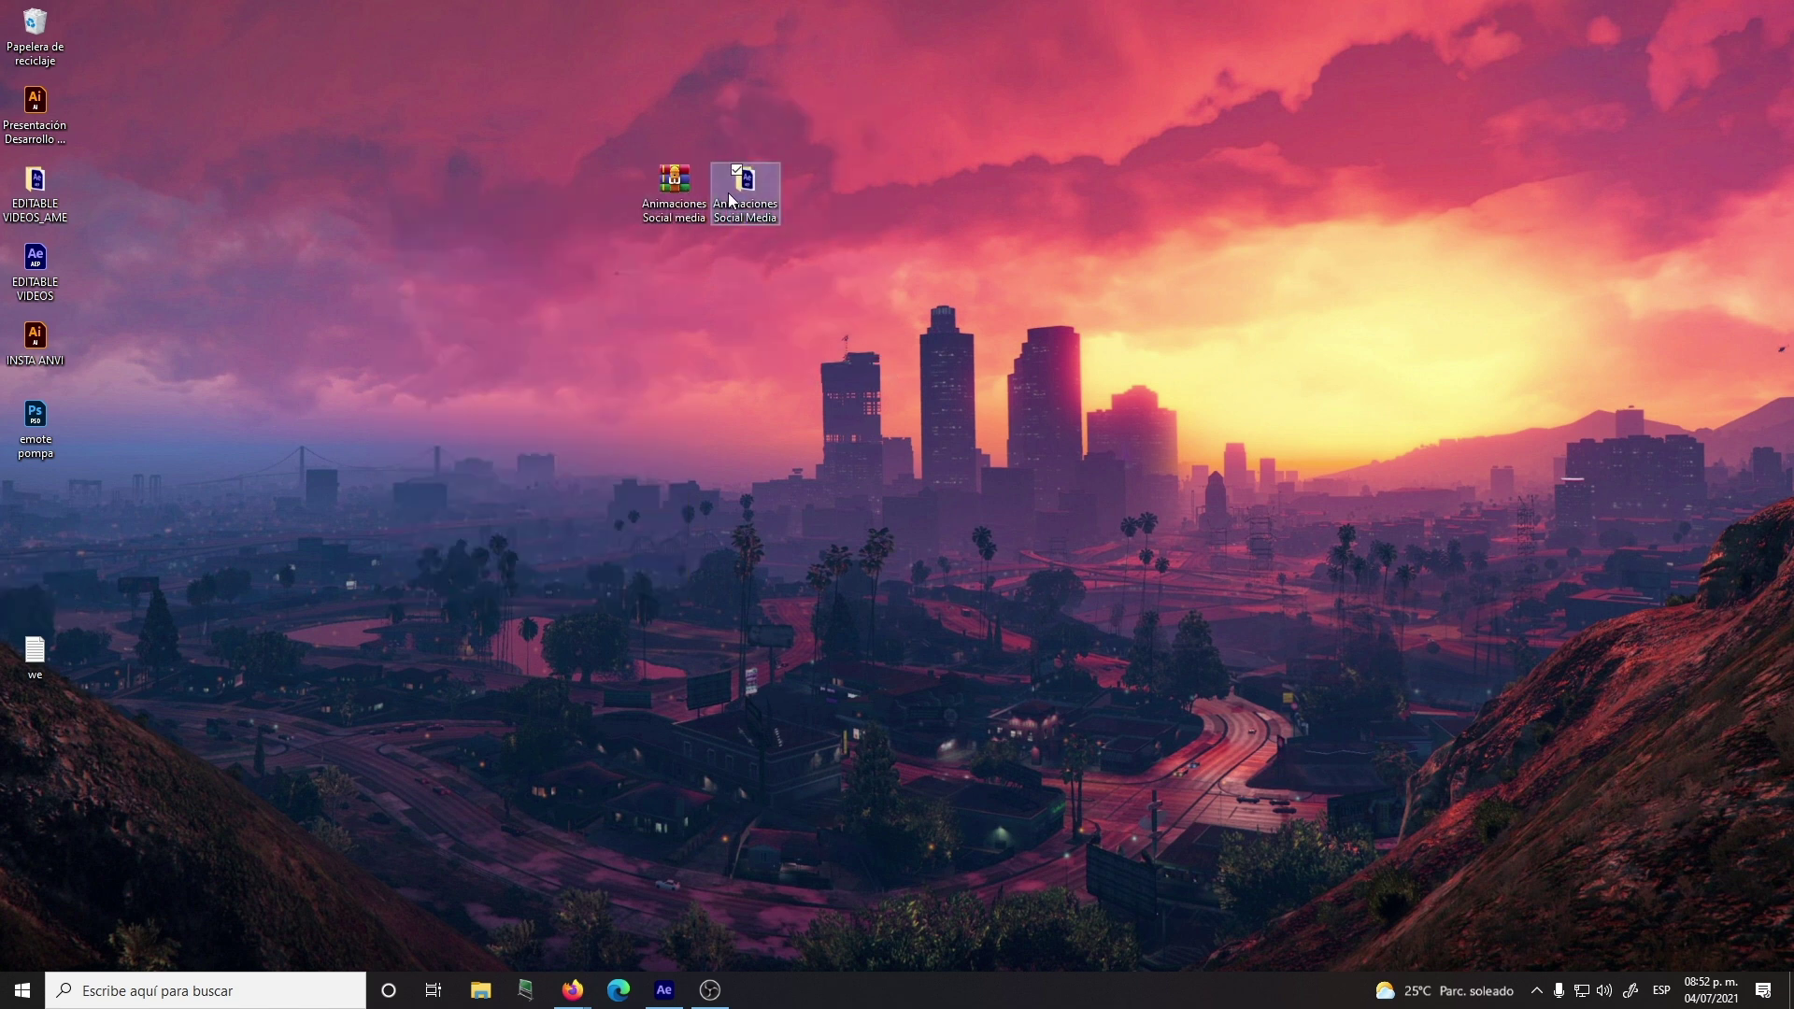
{"action": "double_click", "coordinate": [731, 197]}
{"action": "left_click_drag", "start_coordinate": [716, 576], "coordinate": [544, 266]}
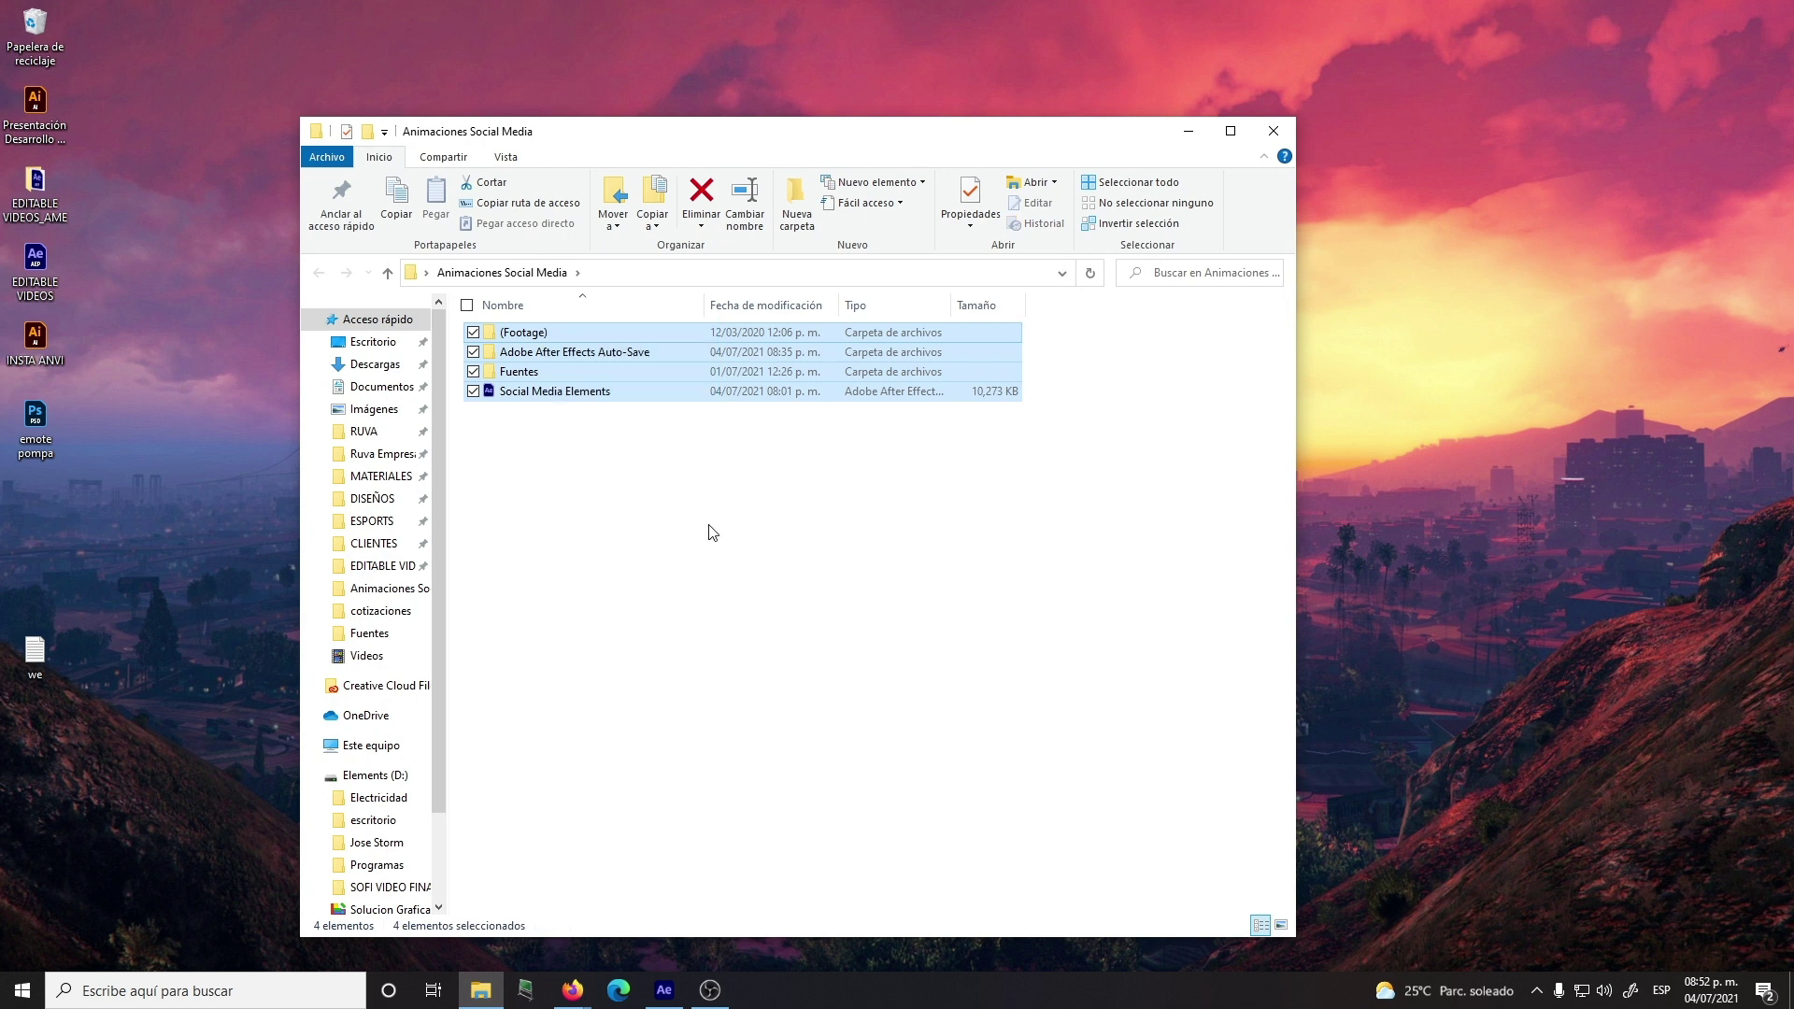
{"action": "left_click", "coordinate": [699, 532]}
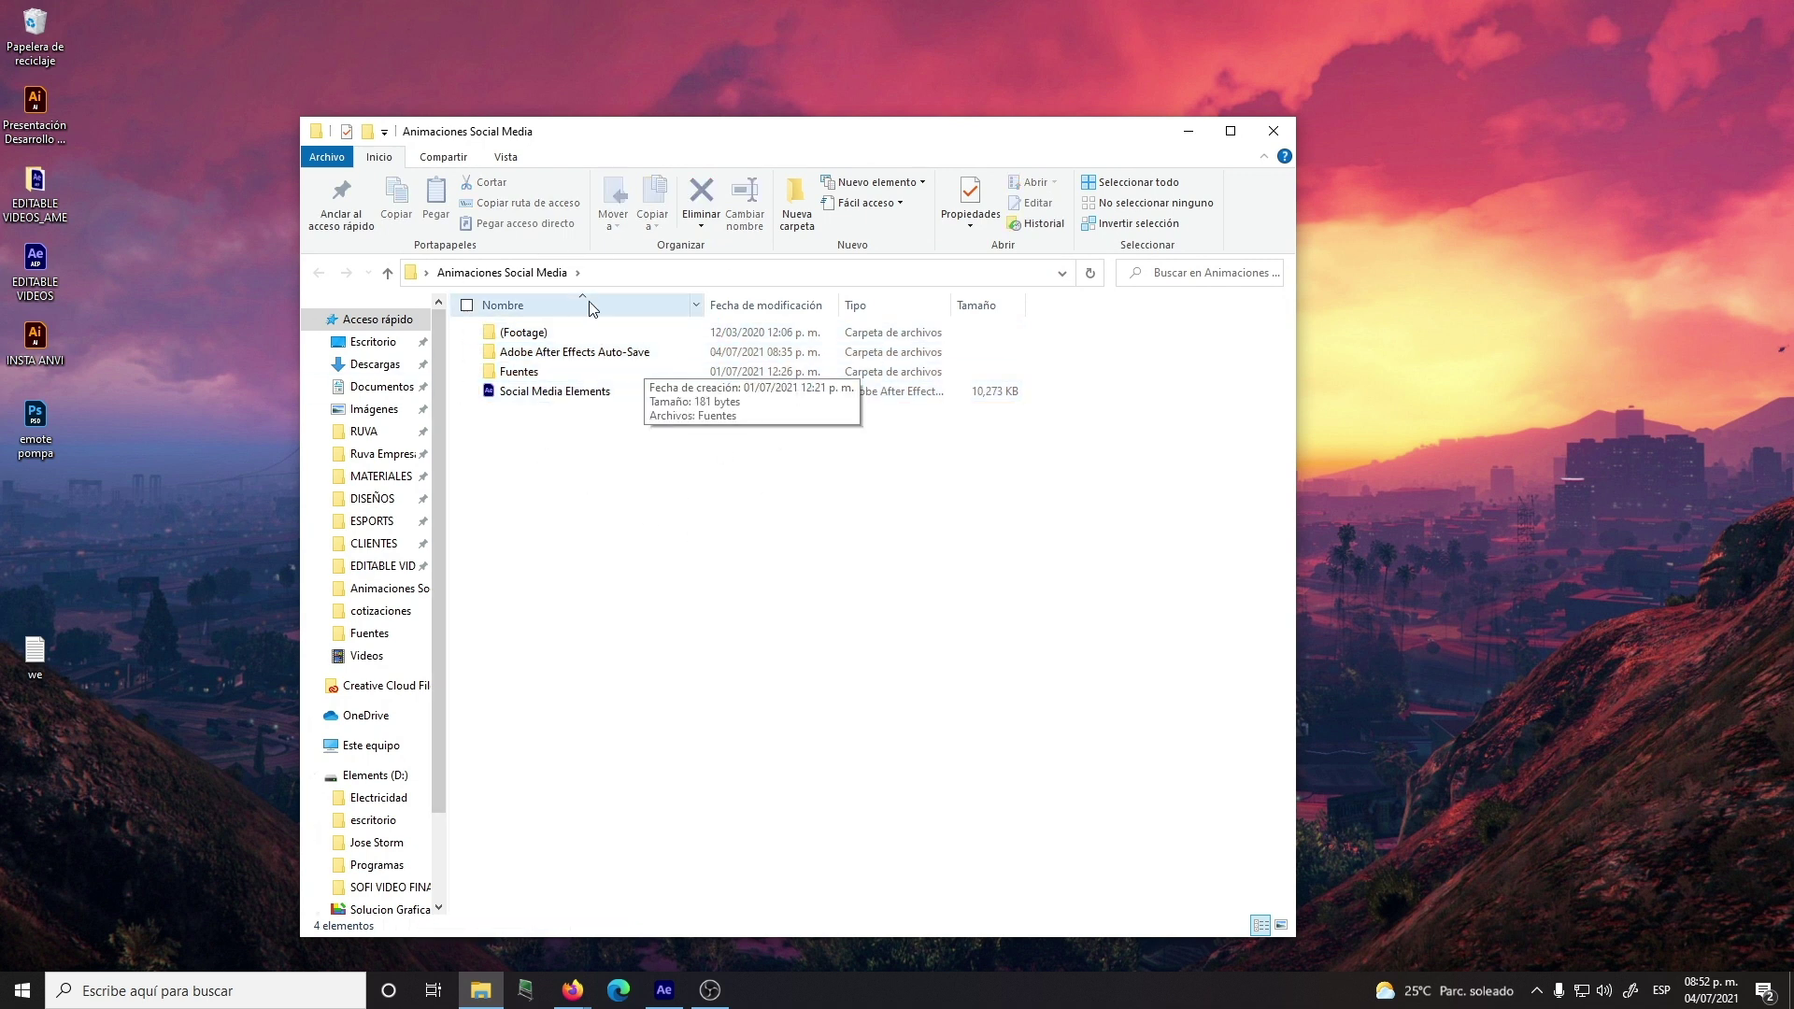
Step: Review the font links in the Fuentes note, then return to the Animaciones Social Media folder
{"action": "double_click", "coordinate": [535, 379]}
{"action": "double_click", "coordinate": [524, 335]}
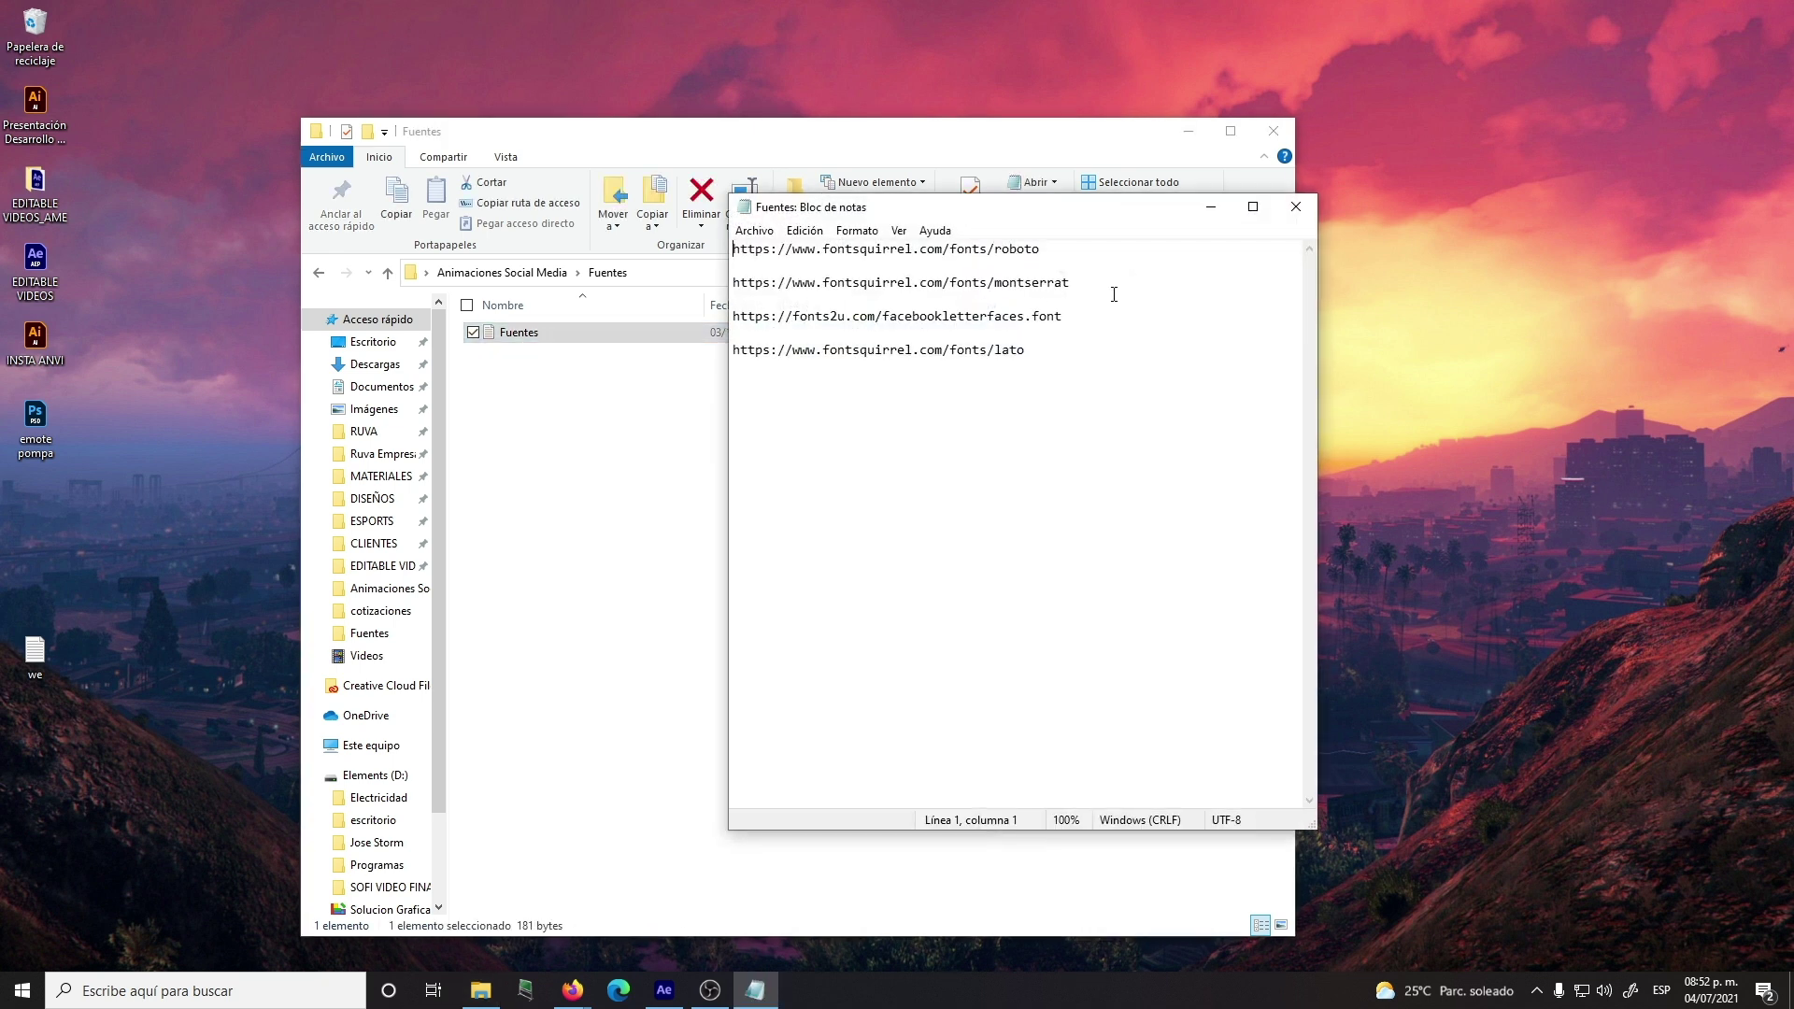
{"action": "left_click_drag", "start_coordinate": [1024, 350], "coordinate": [657, 180]}
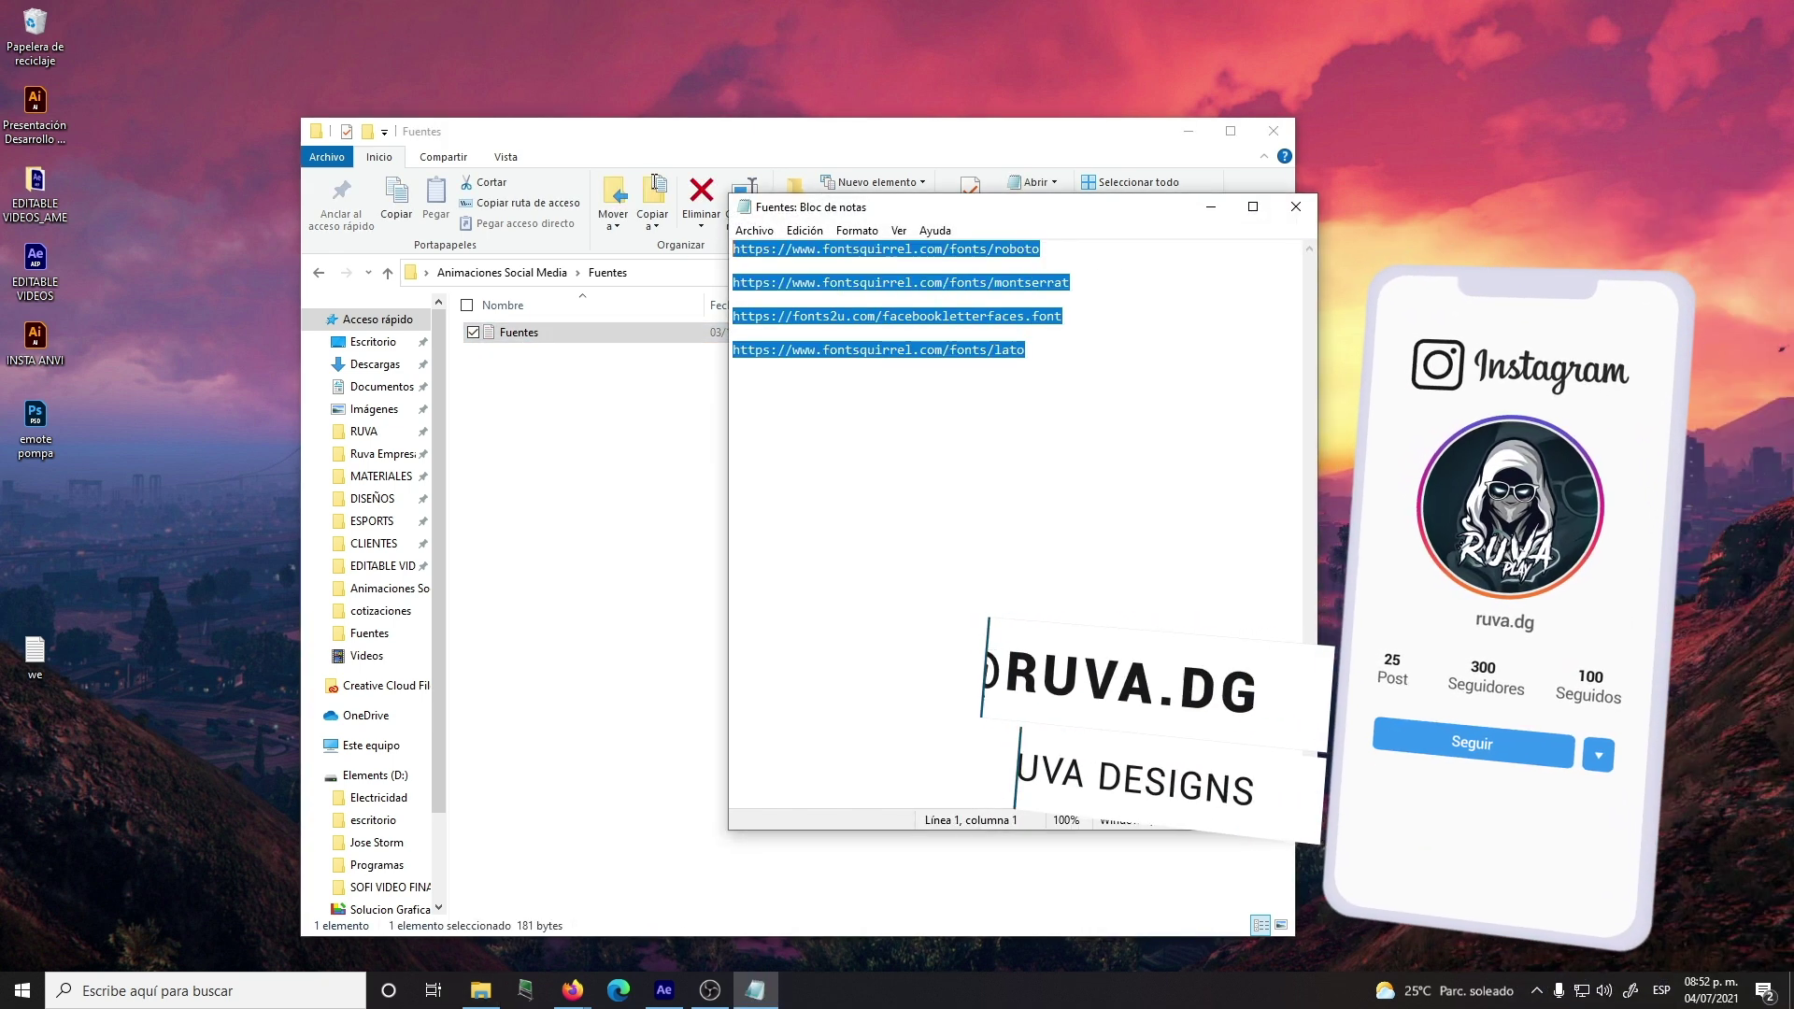
{"action": "key", "text": "alt+F4"}
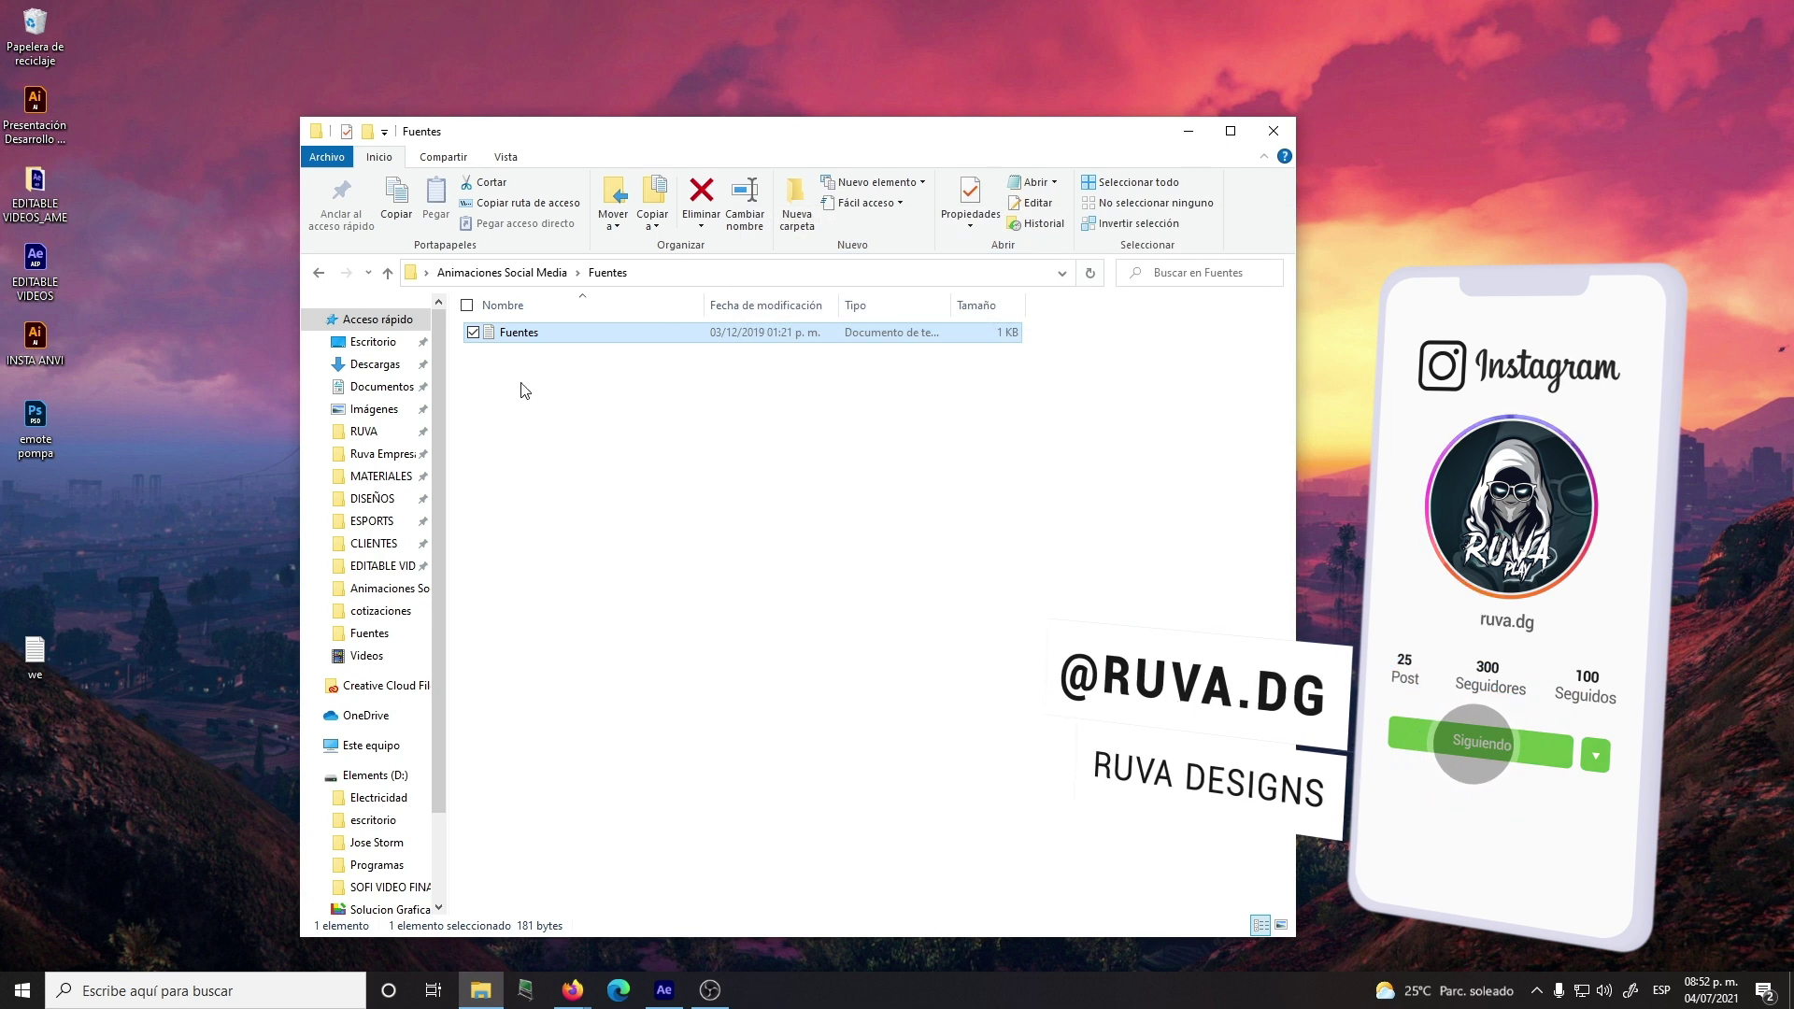
{"action": "key", "text": "BackSpace"}
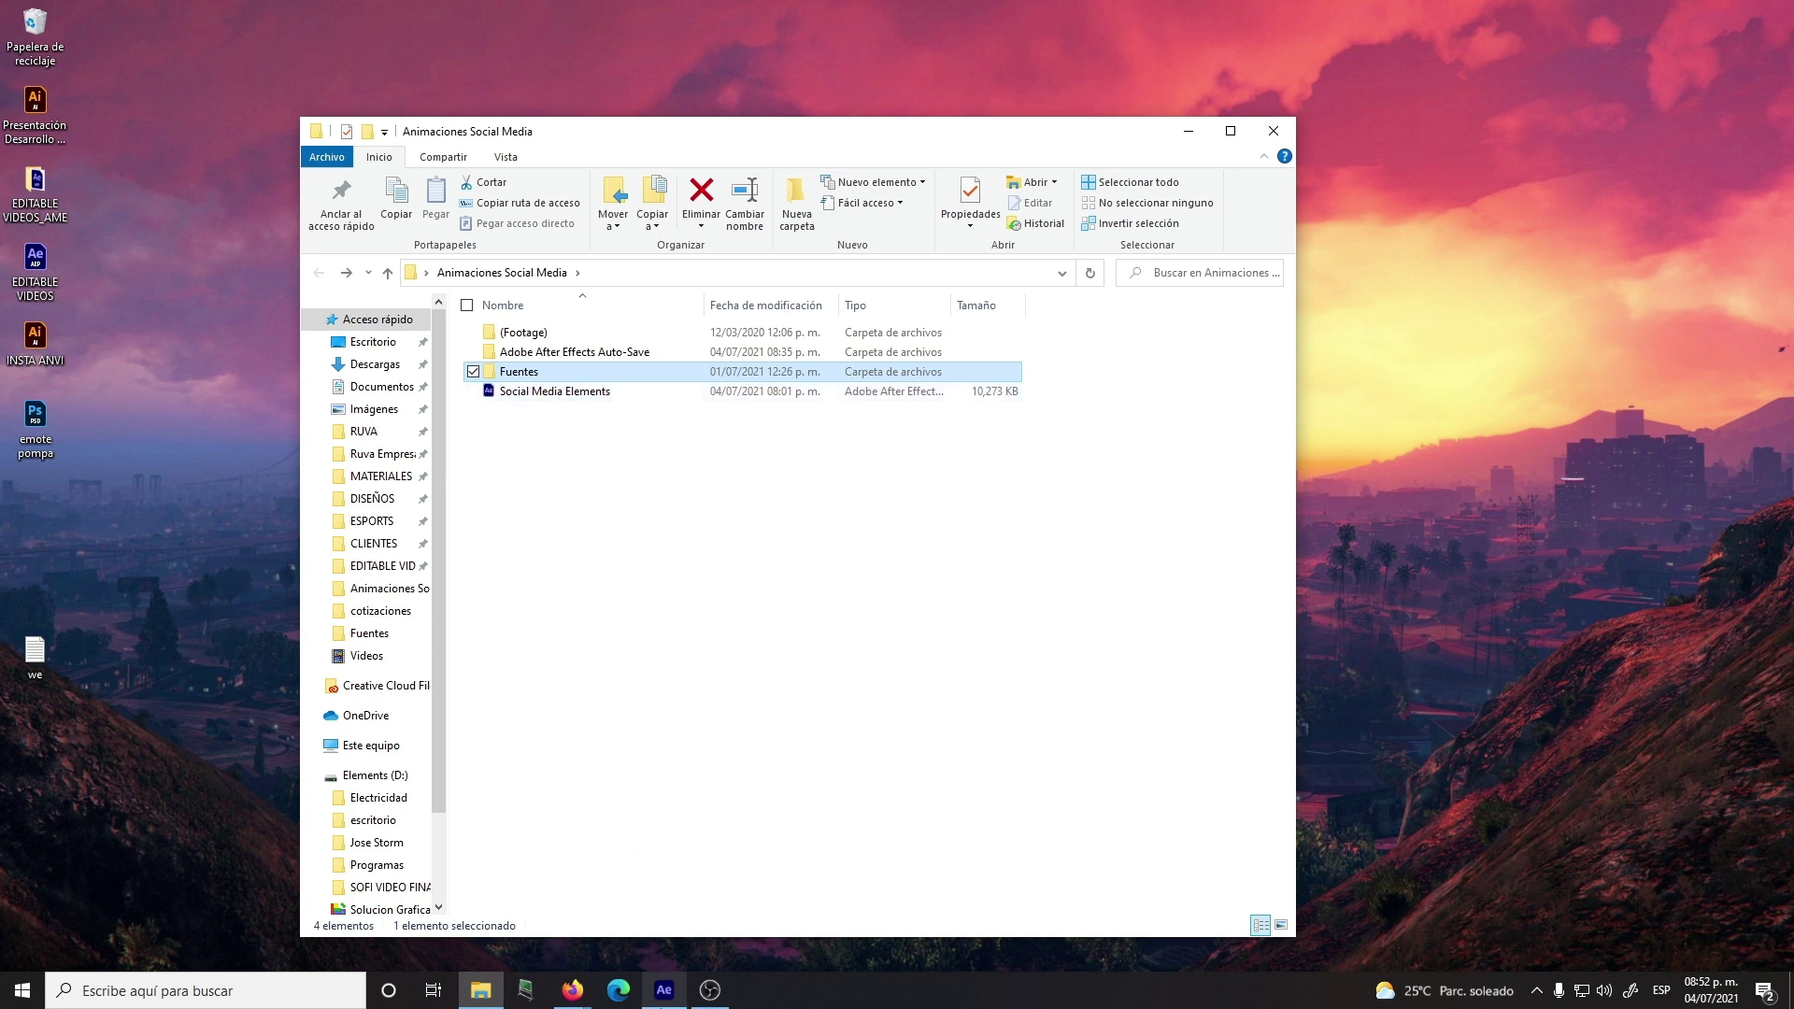
{"action": "left_click", "coordinate": [664, 989]}
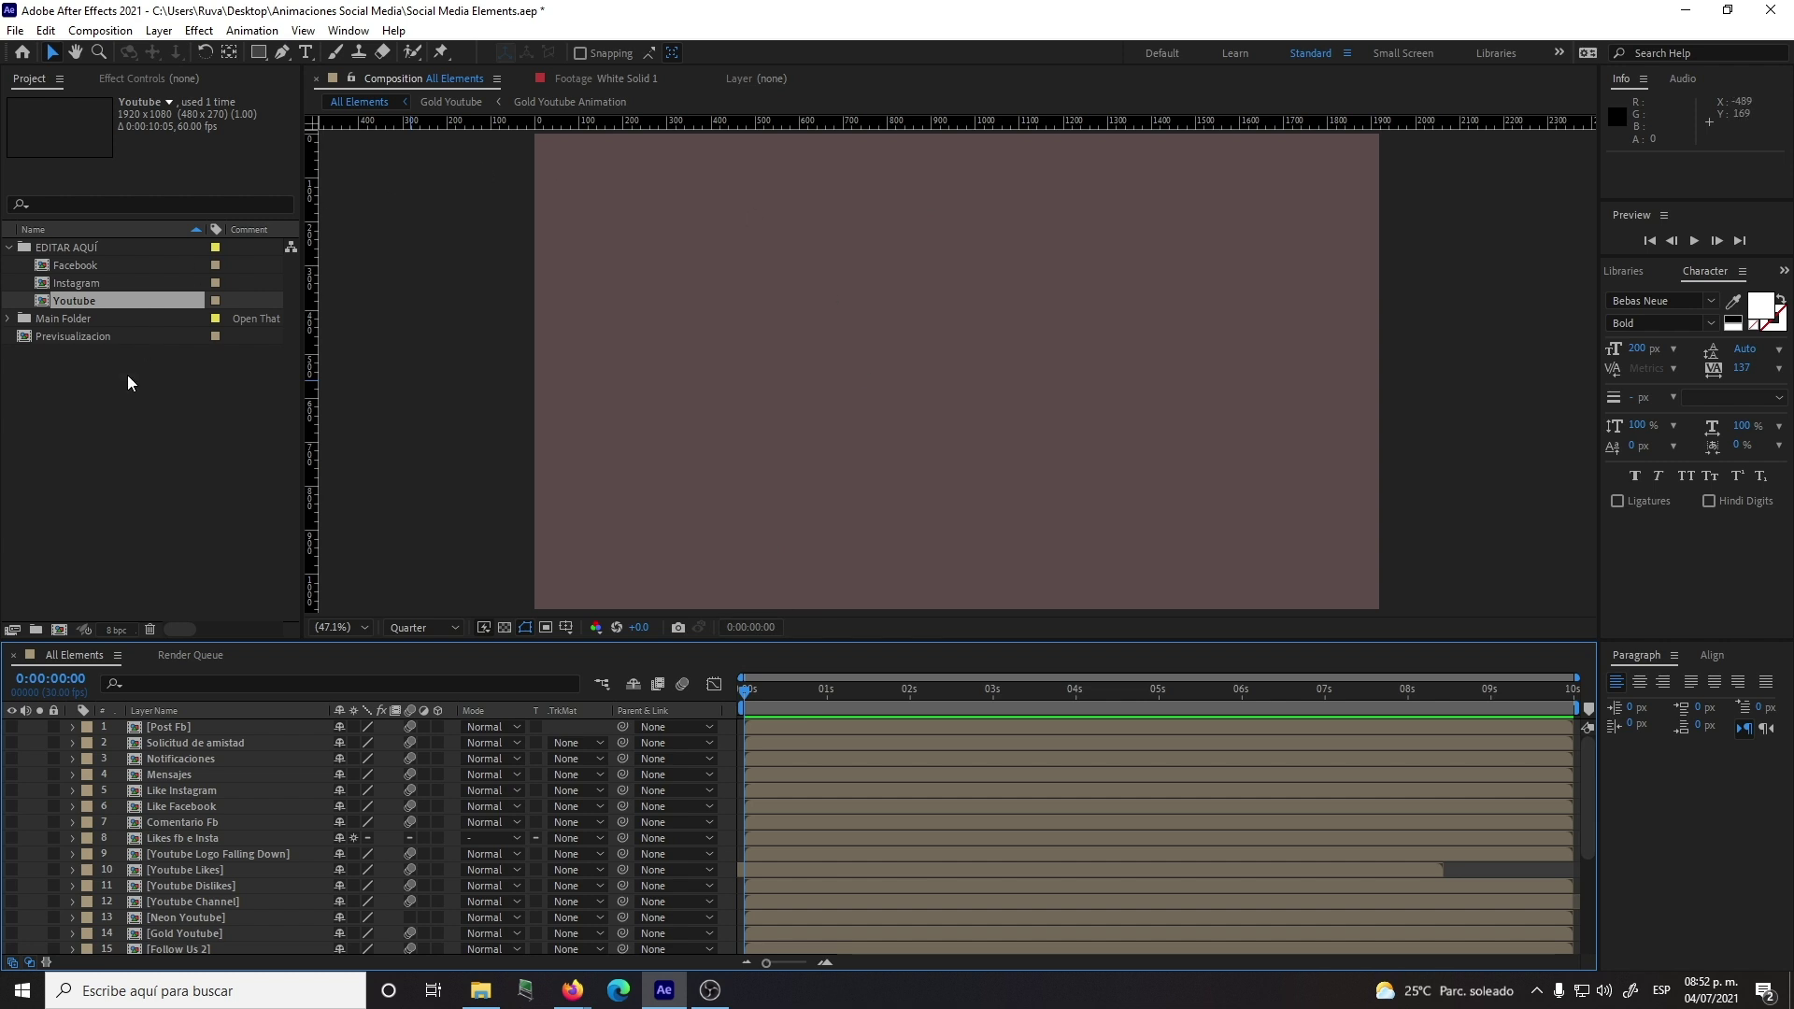
Step: Open the Youtube comp from EDITAR AQUÍ and preview it from frame 0
{"action": "left_click", "coordinate": [9, 248]}
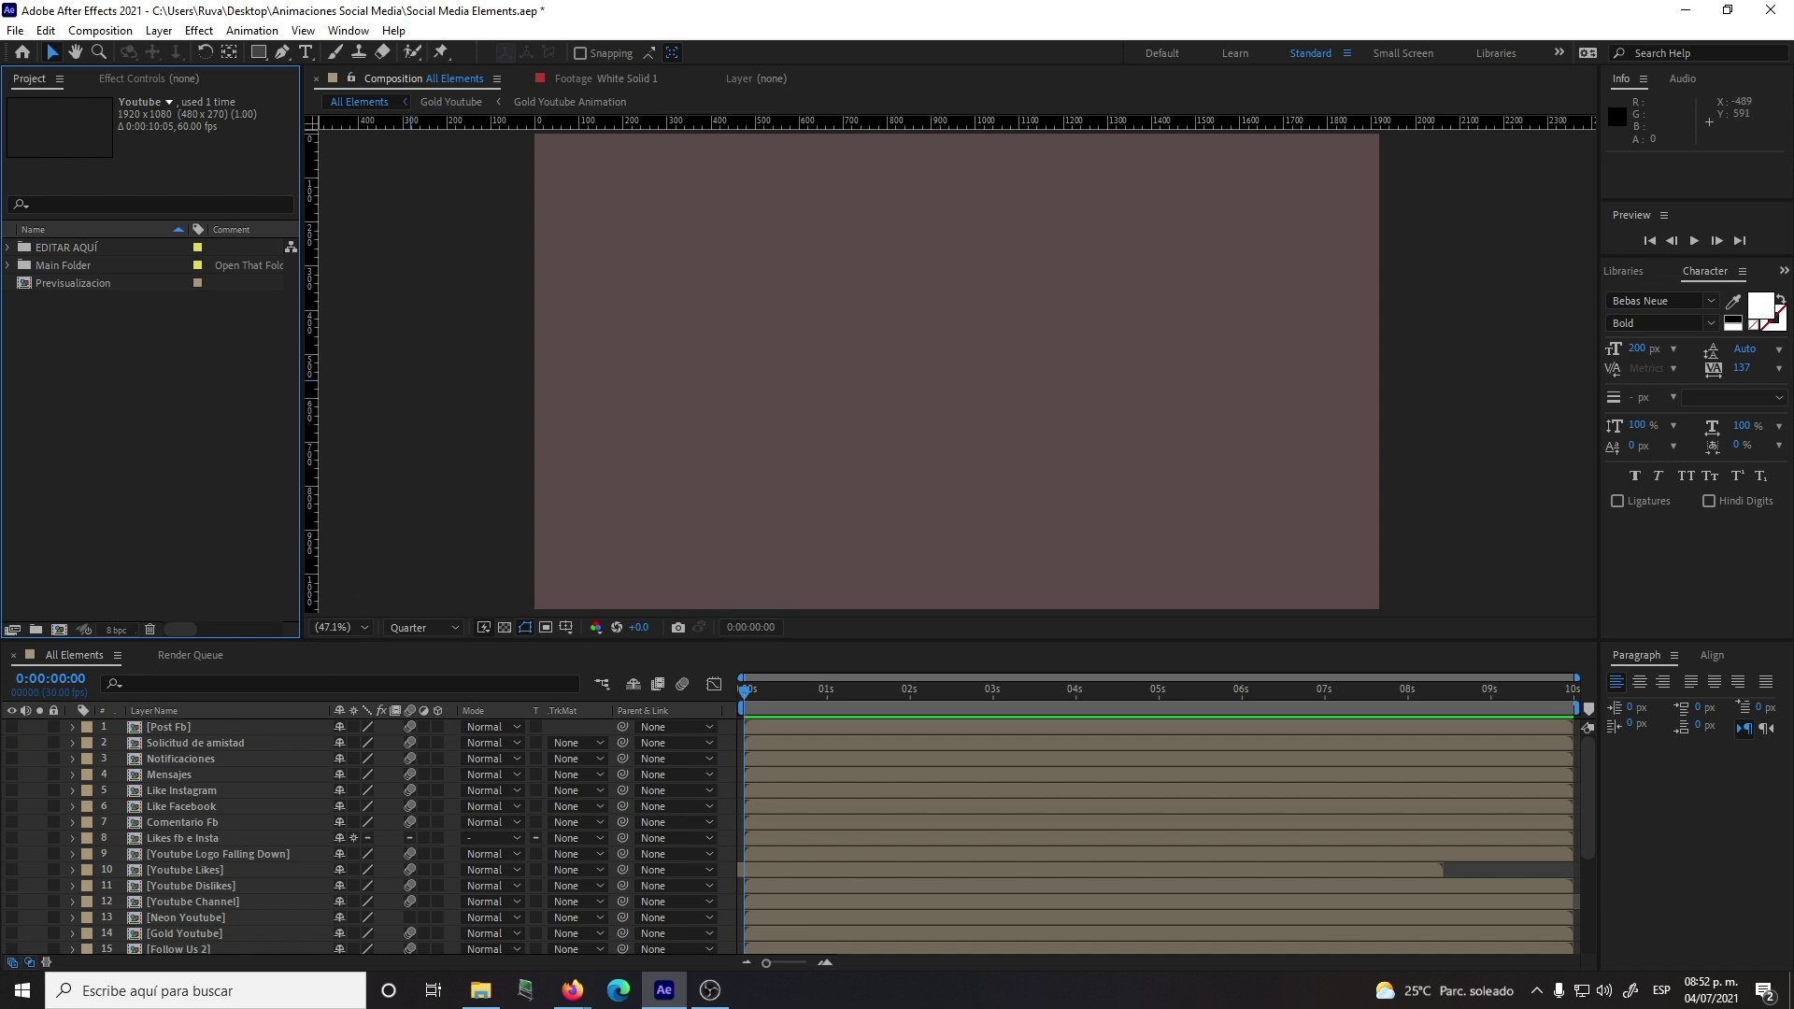
{"action": "left_click", "coordinate": [10, 247]}
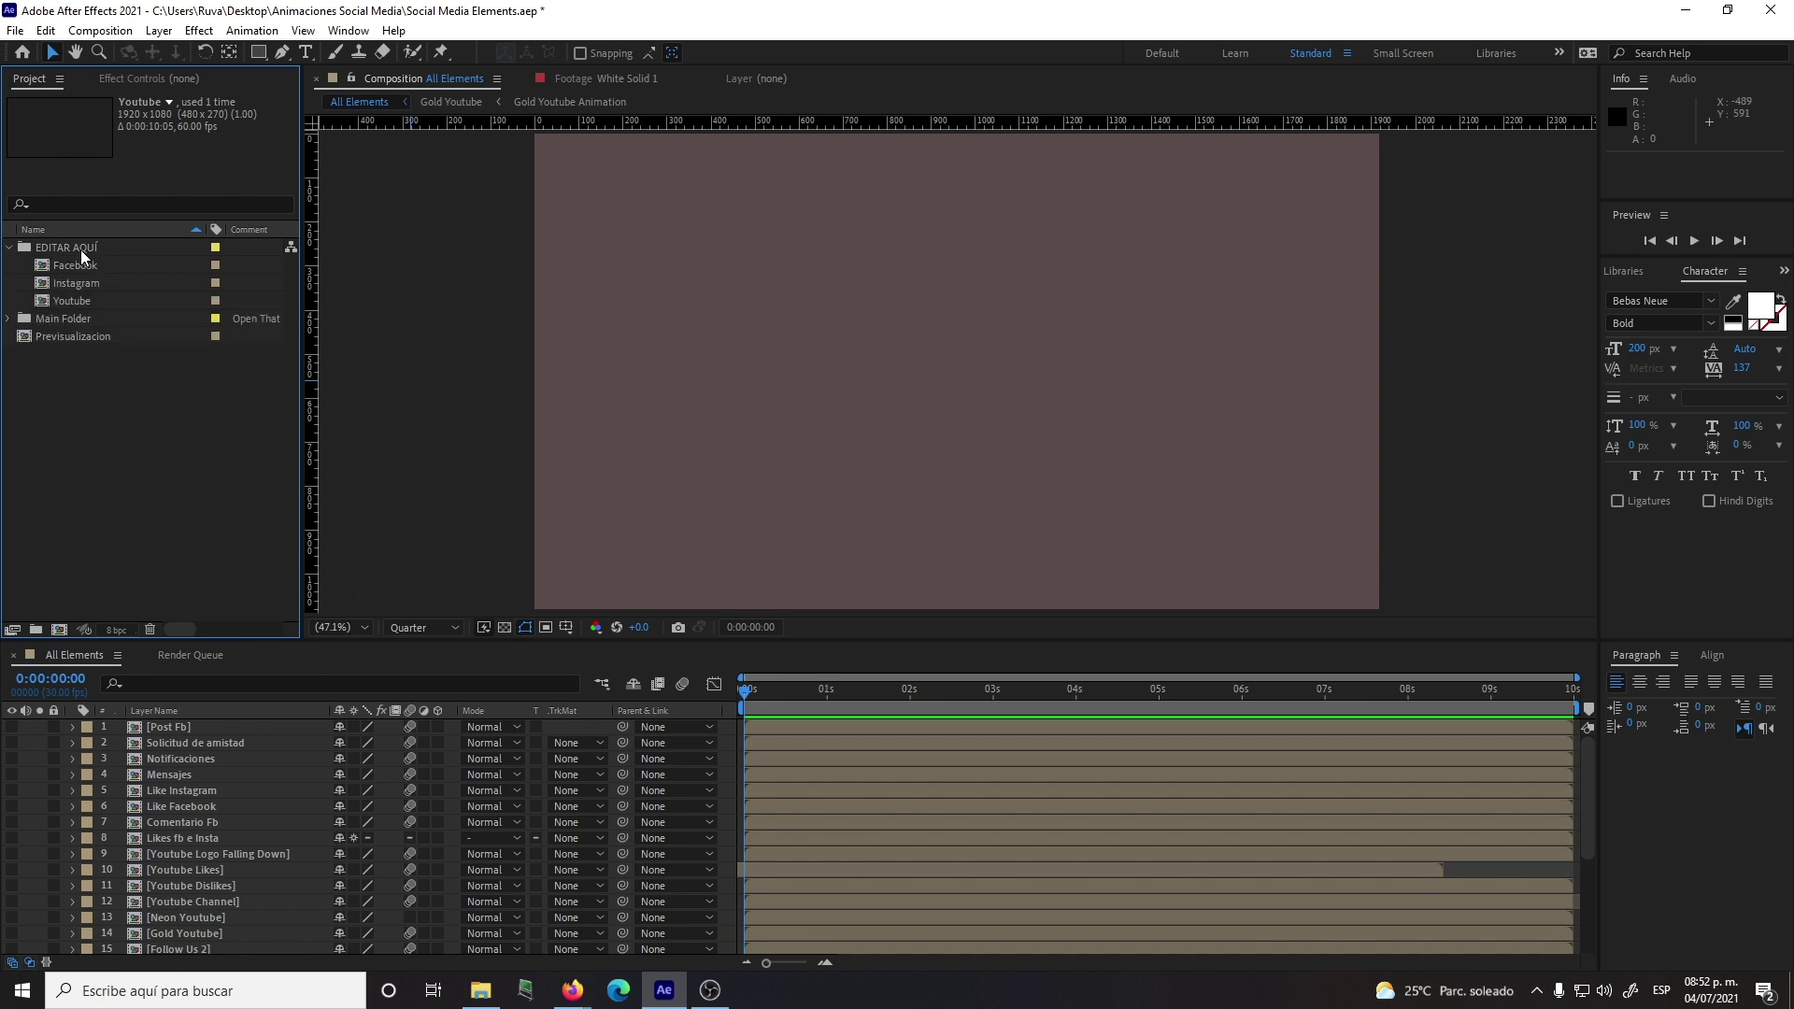
{"action": "double_click", "coordinate": [44, 305]}
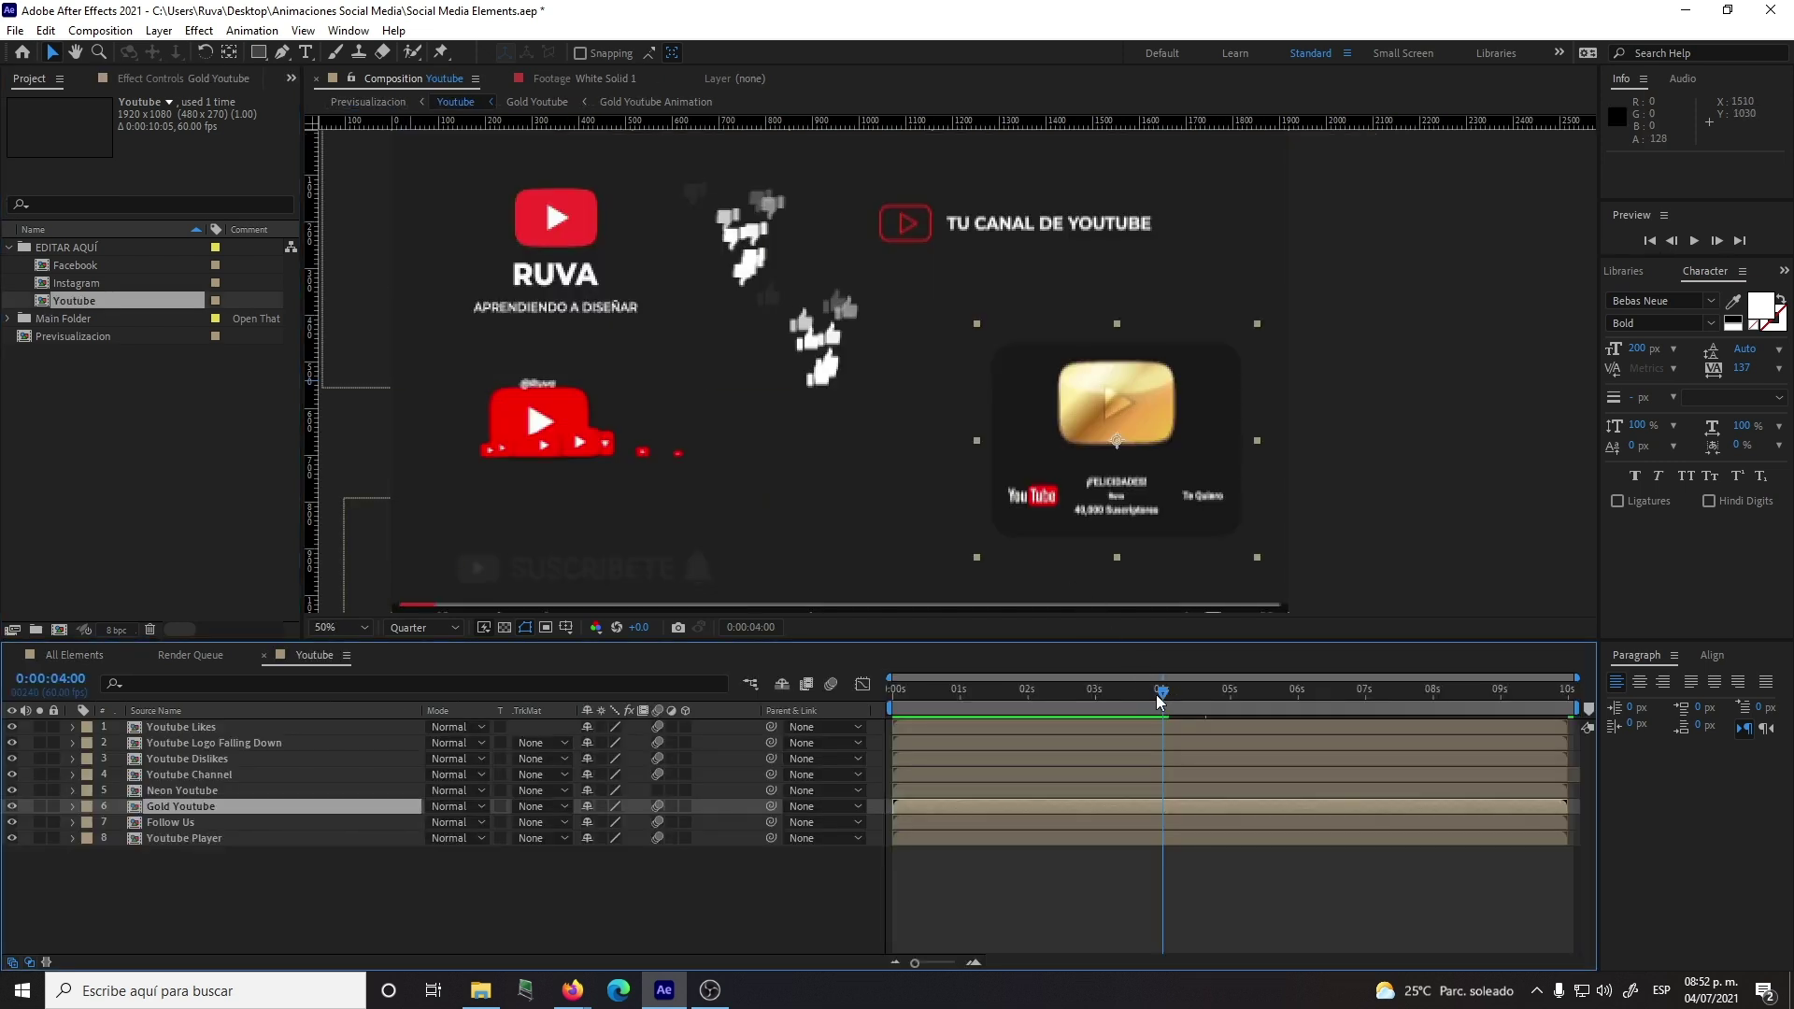
{"action": "left_click_drag", "start_coordinate": [1159, 700], "coordinate": [764, 720]}
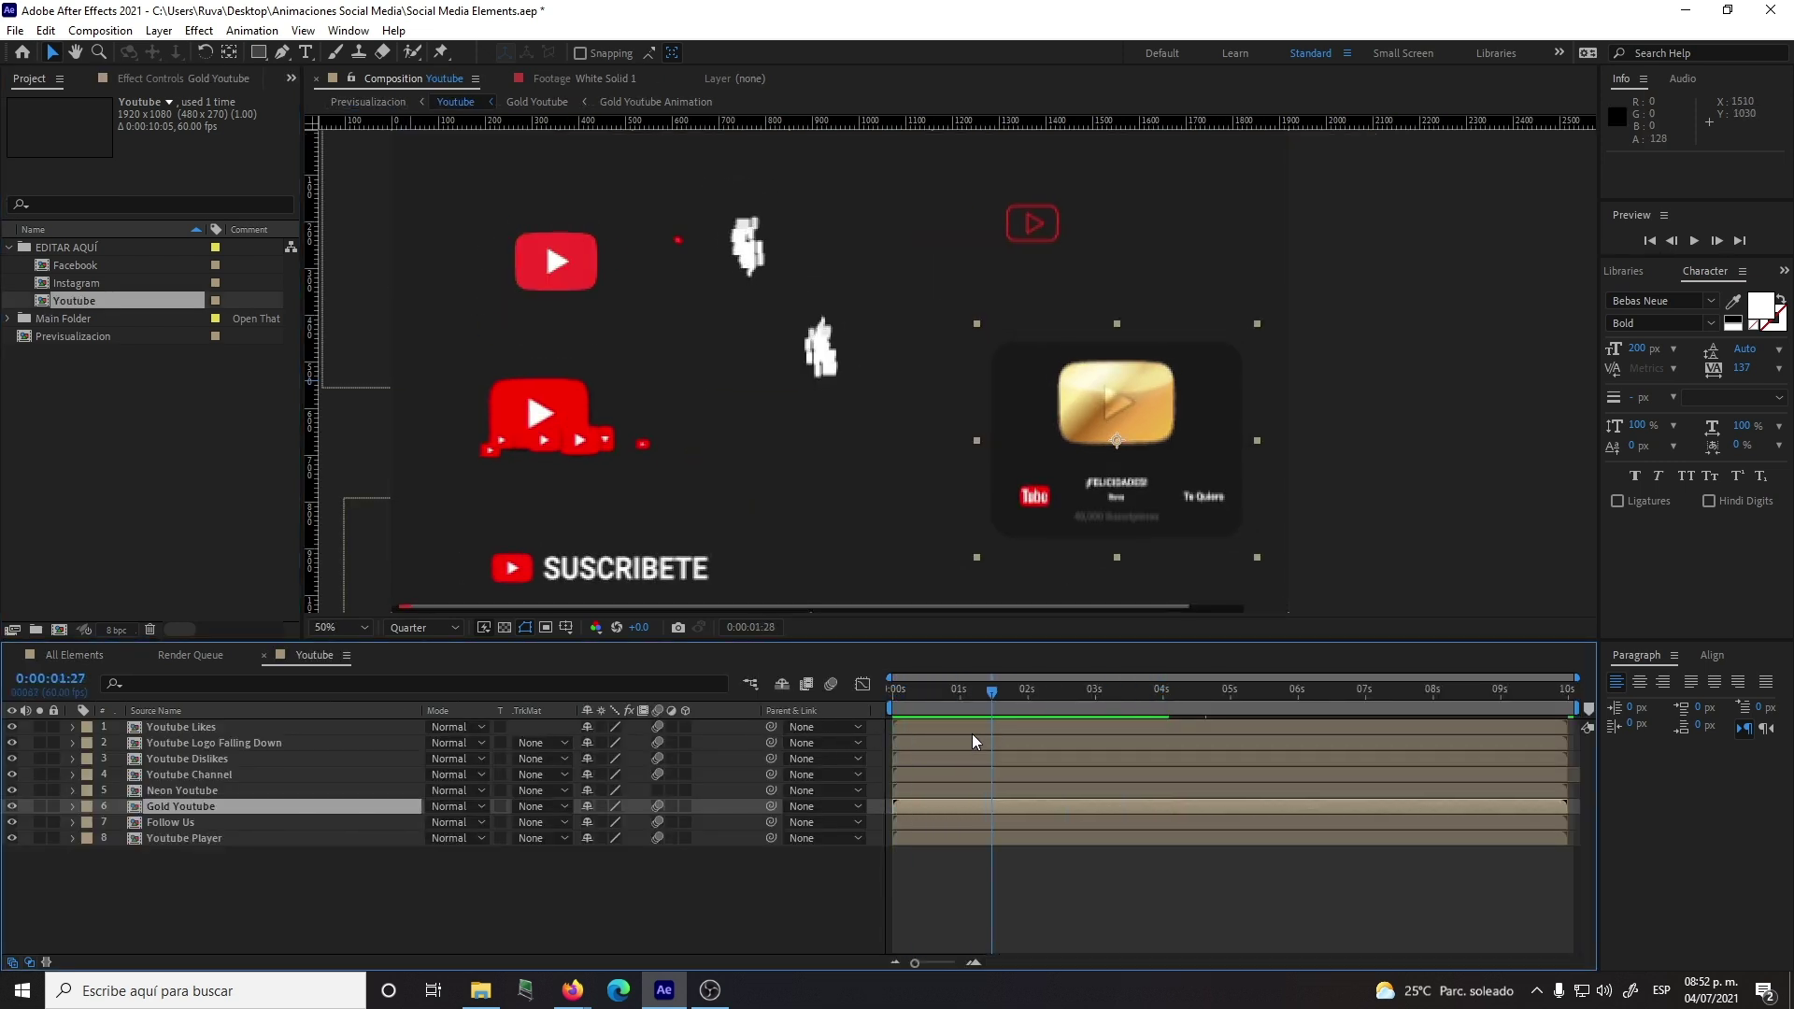
{"action": "mouse_move", "coordinate": [934, 734]}
{"action": "left_mouse_down"}
{"action": "mouse_move", "coordinate": [1139, 738]}
{"action": "mouse_move", "coordinate": [743, 750]}
{"action": "left_mouse_up"}
{"action": "key", "text": "space"}
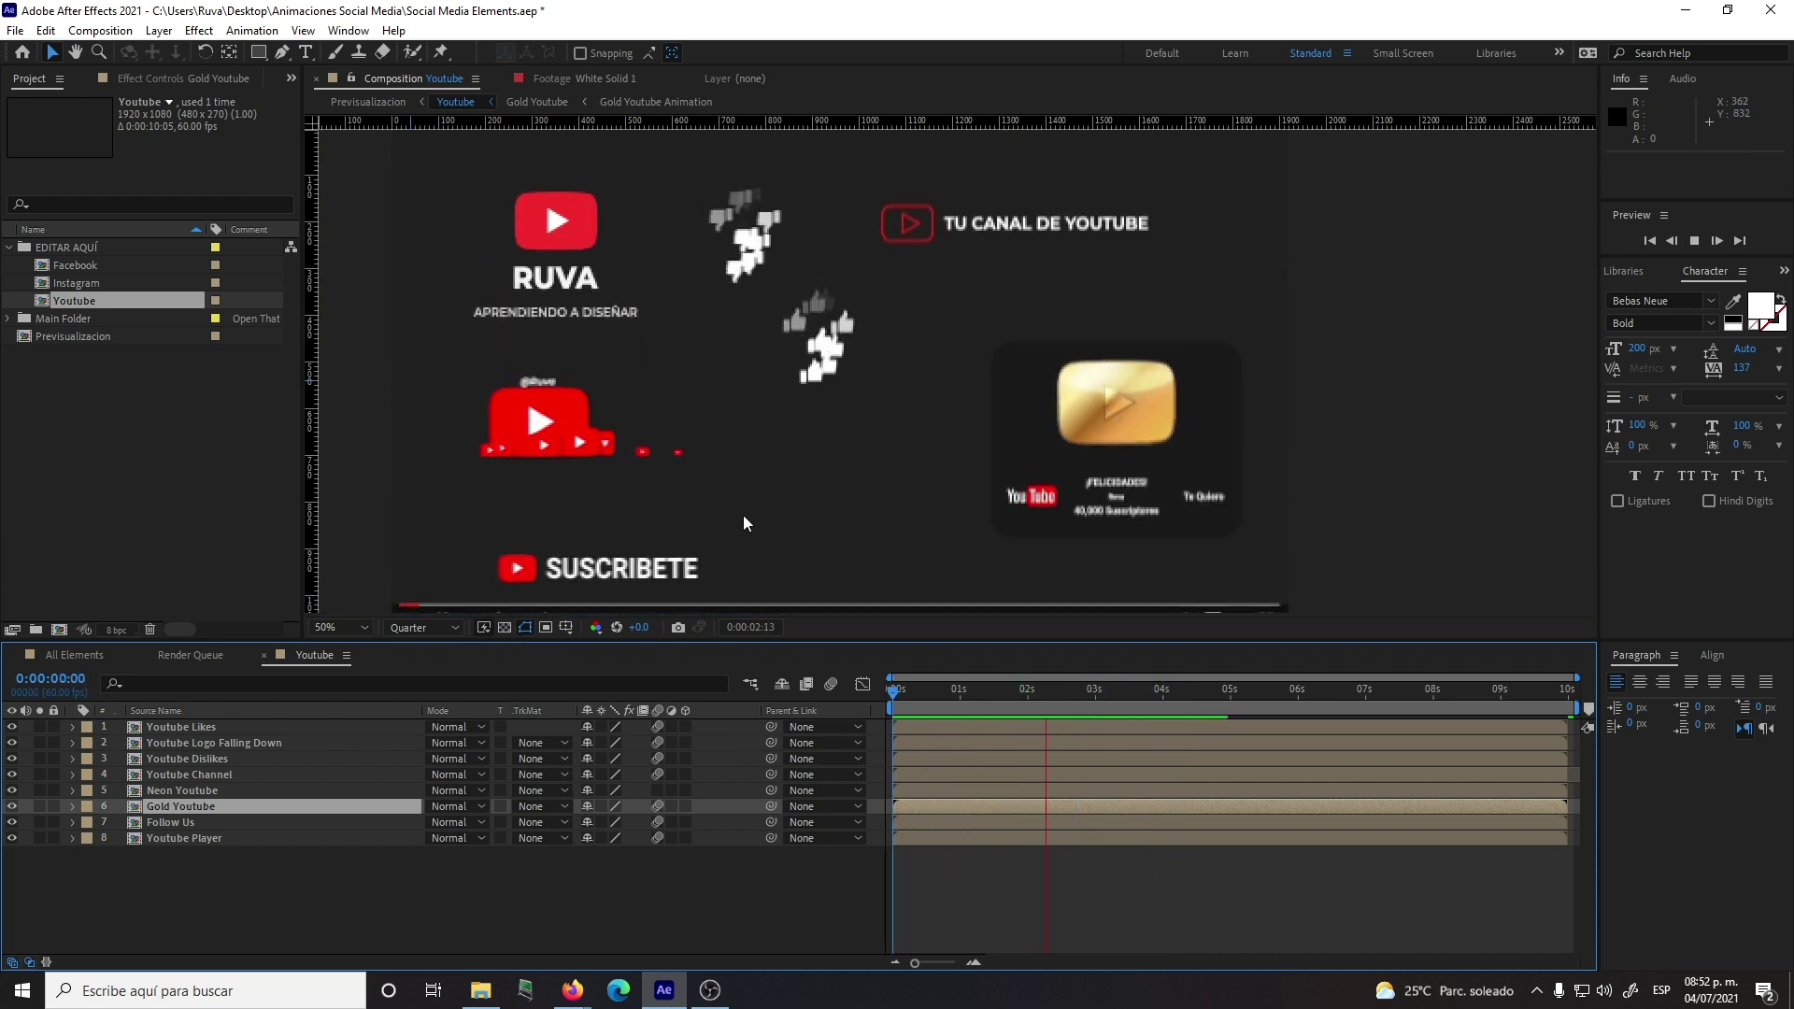
Step: Set the viewer to Fit up to 100% at Quarter resolution and return to the first frame
{"action": "scroll", "coordinate": [743, 516], "scroll_direction": "down", "scroll_amount": 2}
{"action": "left_click", "coordinate": [348, 629]}
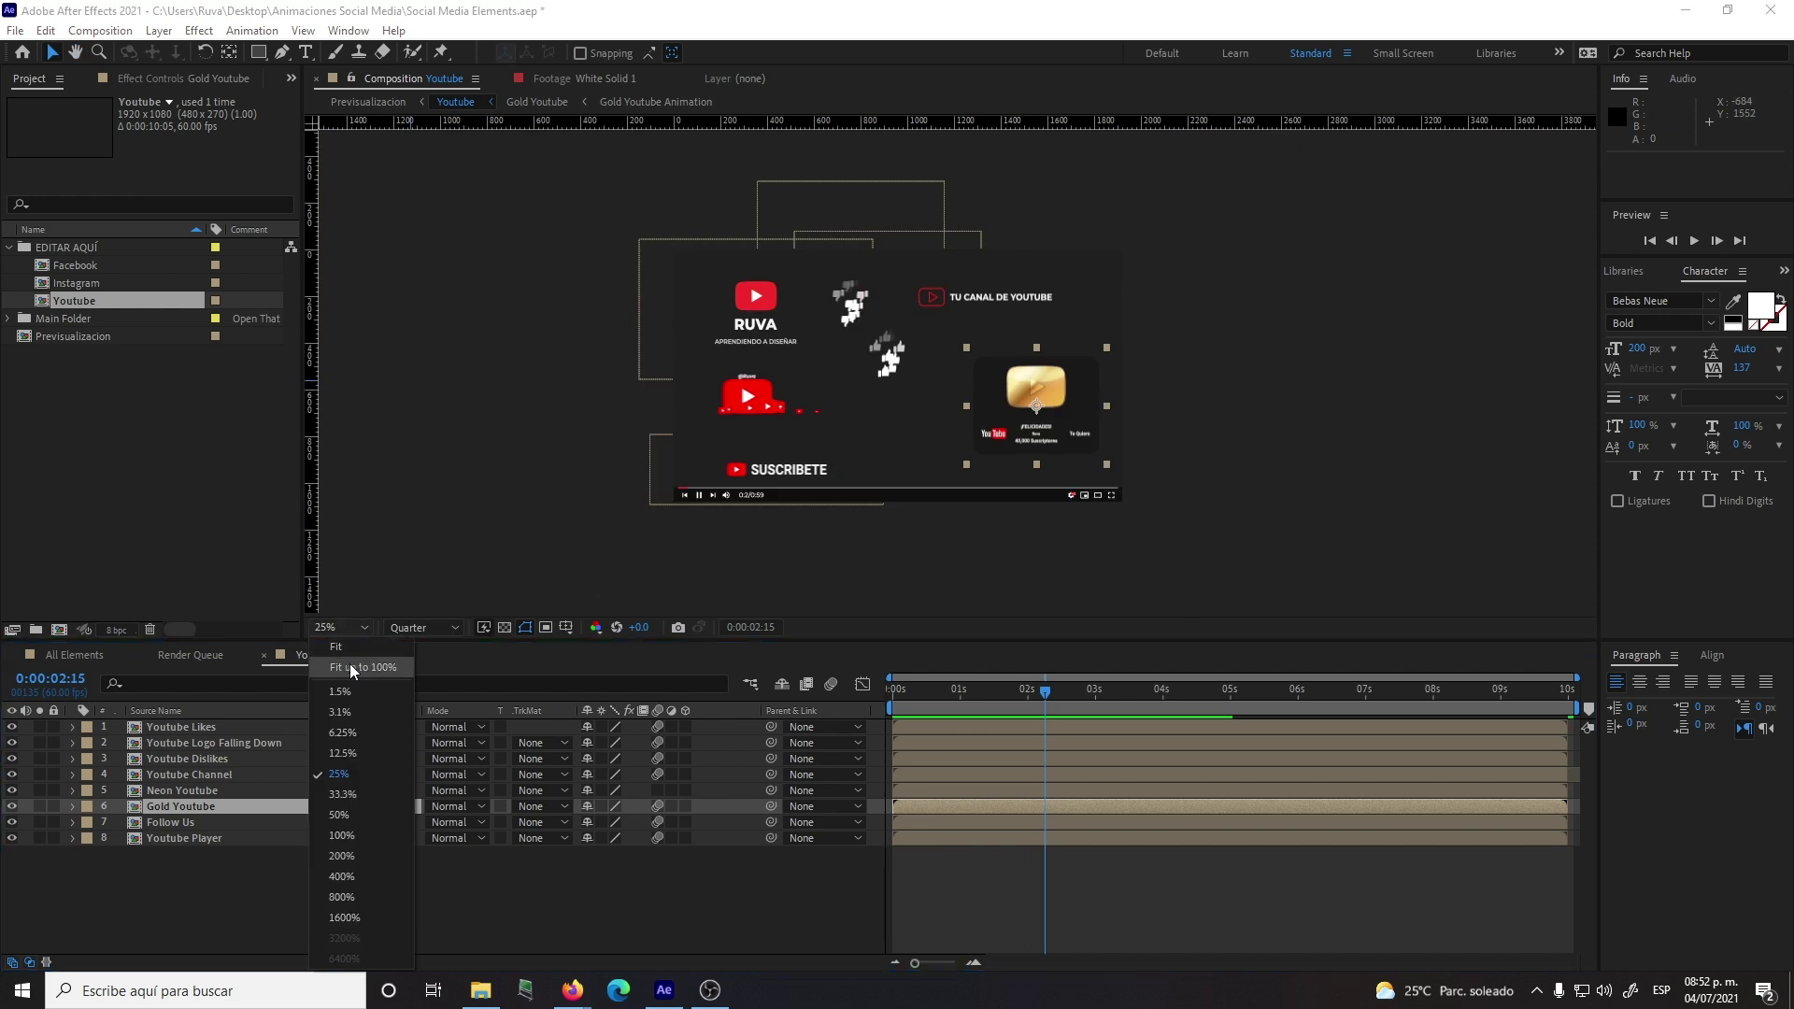
{"action": "left_click", "coordinate": [340, 667]}
{"action": "left_click", "coordinate": [412, 631]}
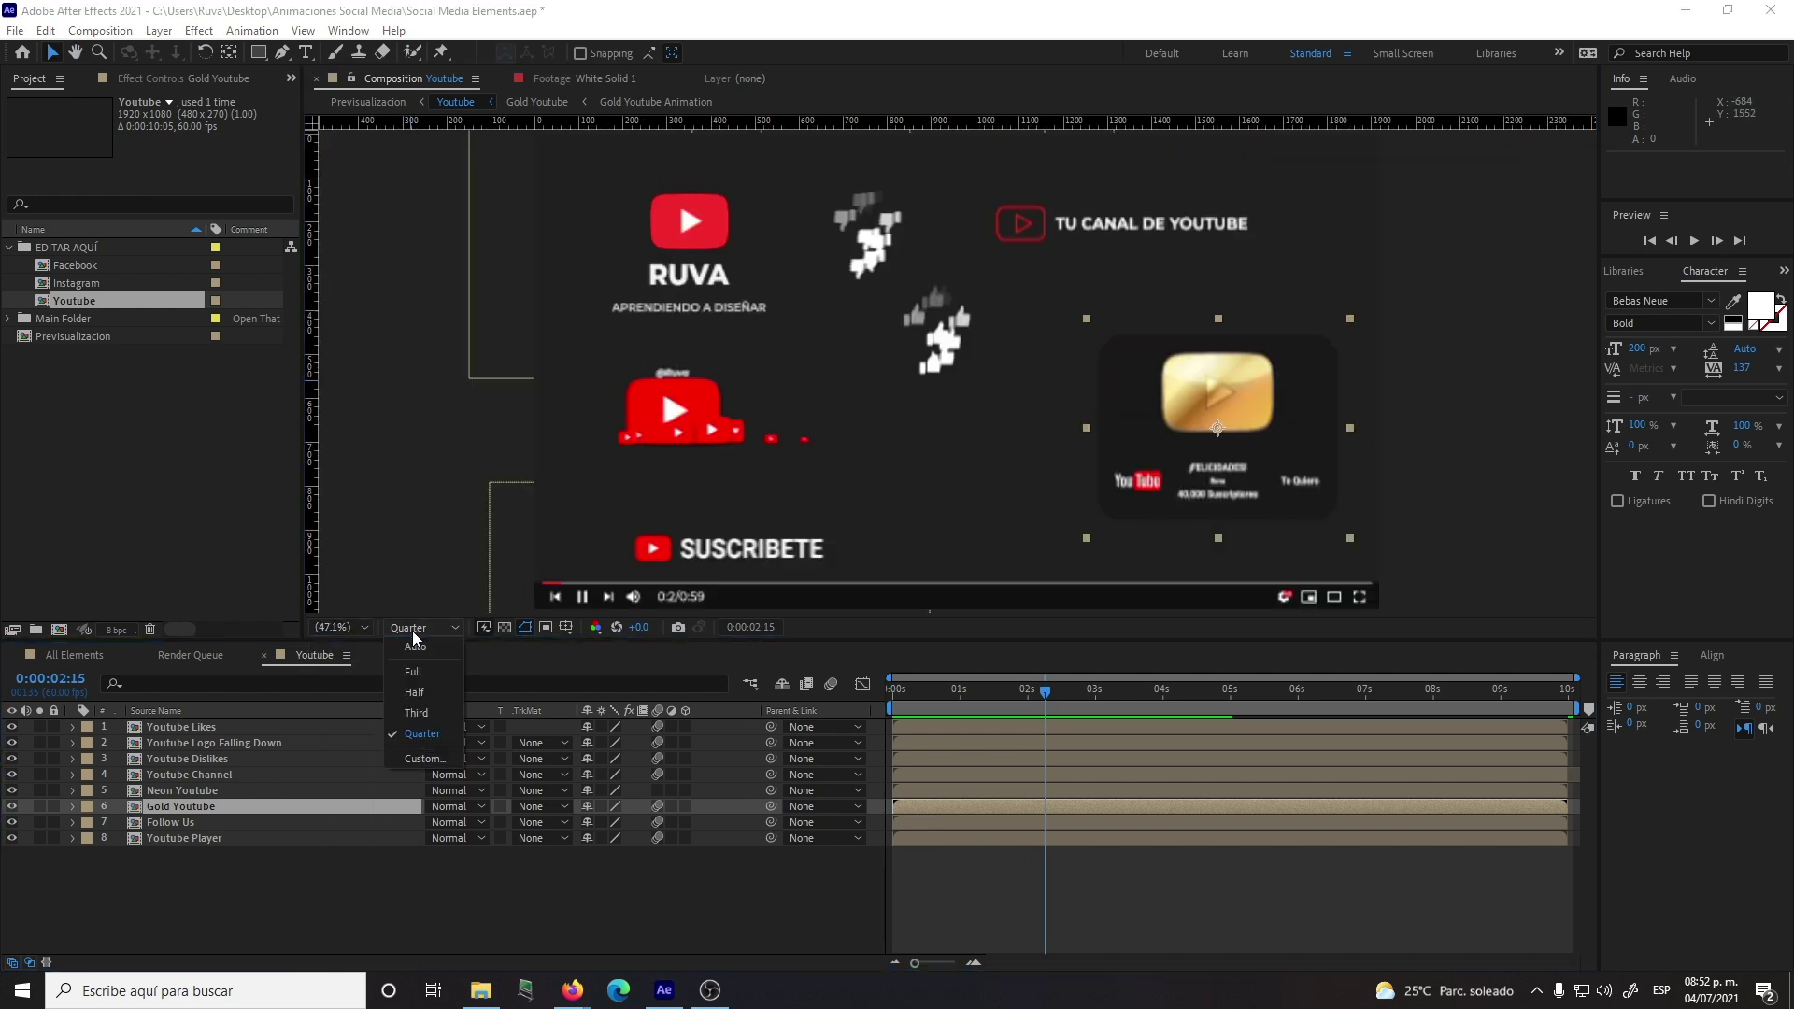
{"action": "left_click", "coordinate": [434, 733]}
{"action": "left_click_drag", "start_coordinate": [1047, 710], "coordinate": [864, 705]}
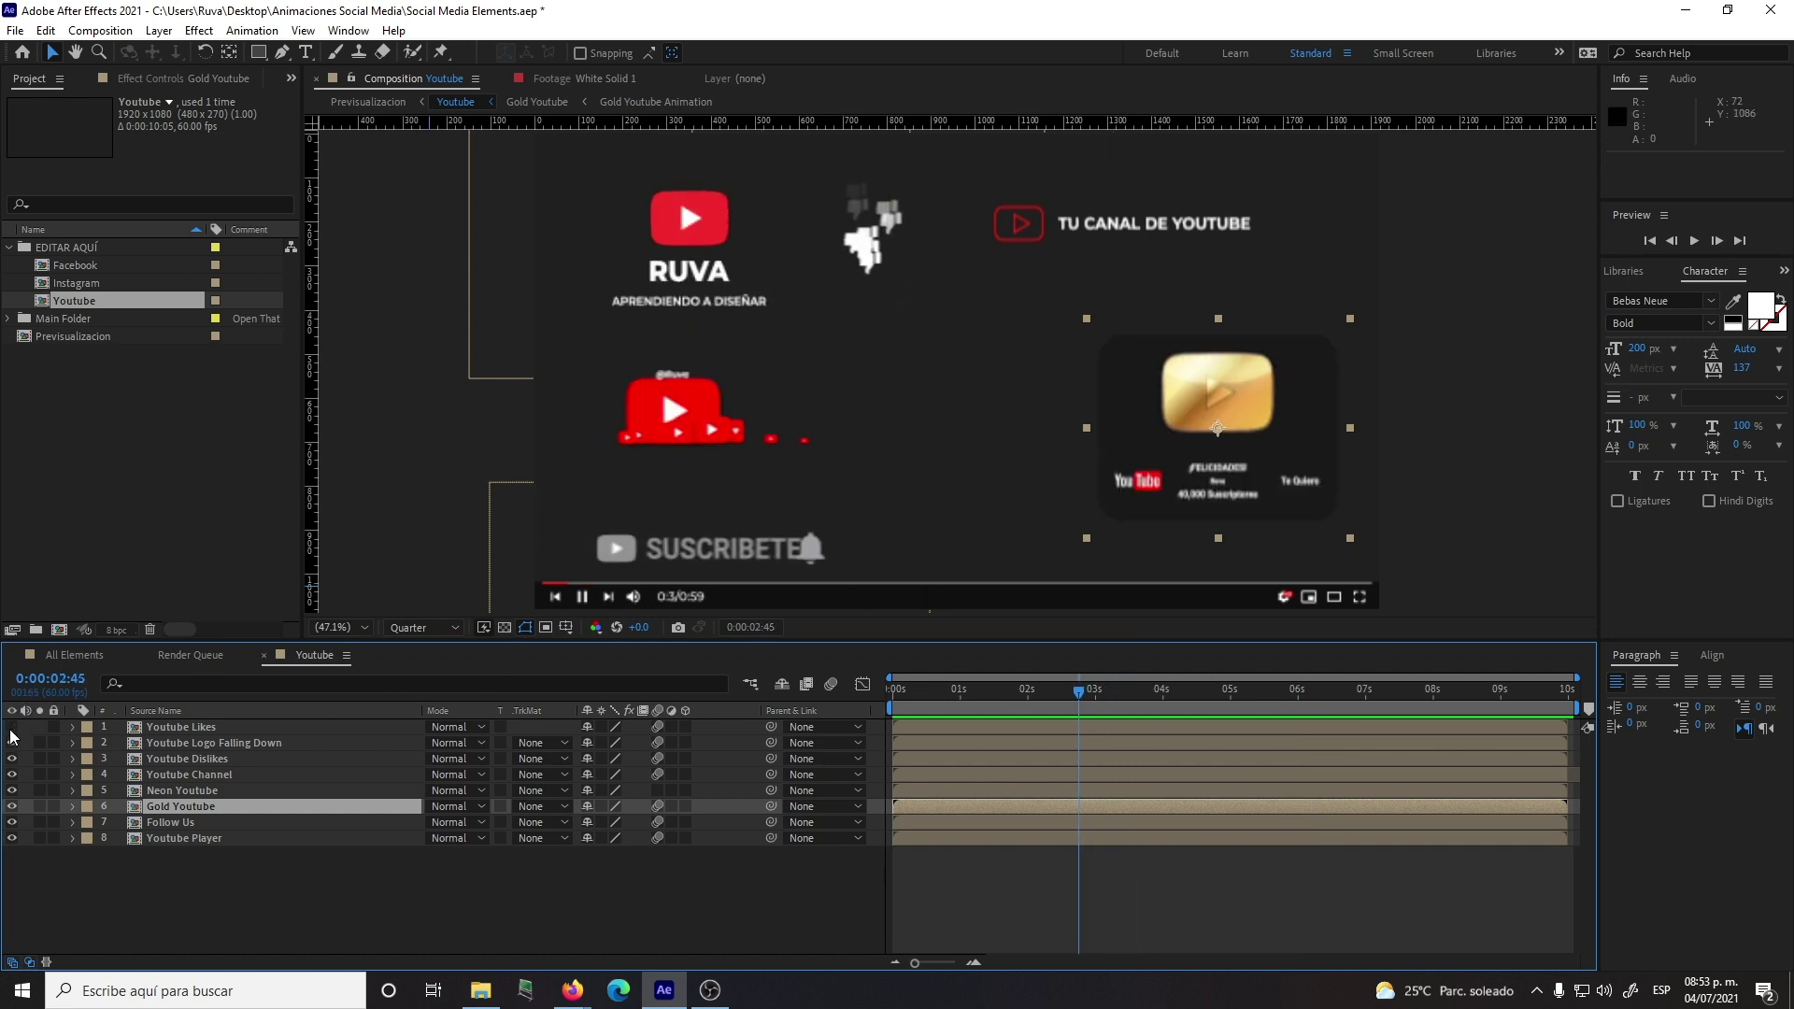
Step: Check the Youtube Logo, Dislikes and Channel layers, then open the Gold Youtube plaque precomp
{"action": "left_click", "coordinate": [141, 743]}
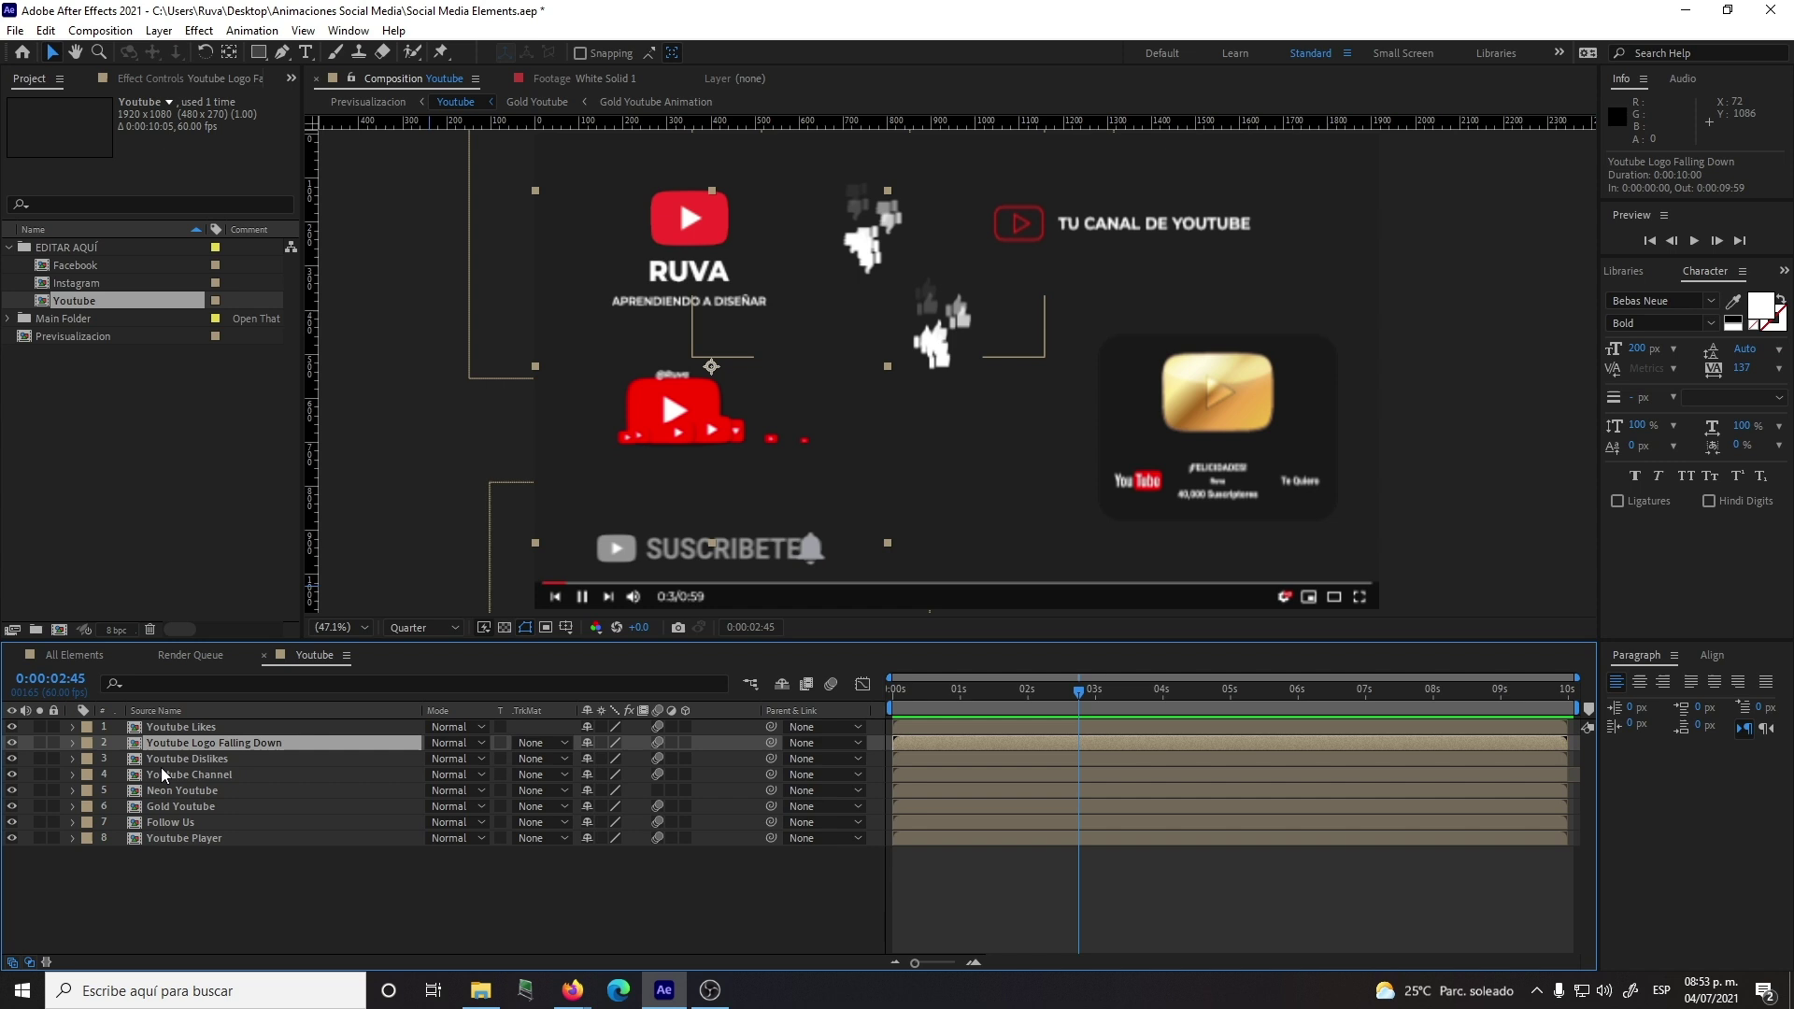
{"action": "left_click", "coordinate": [177, 761]}
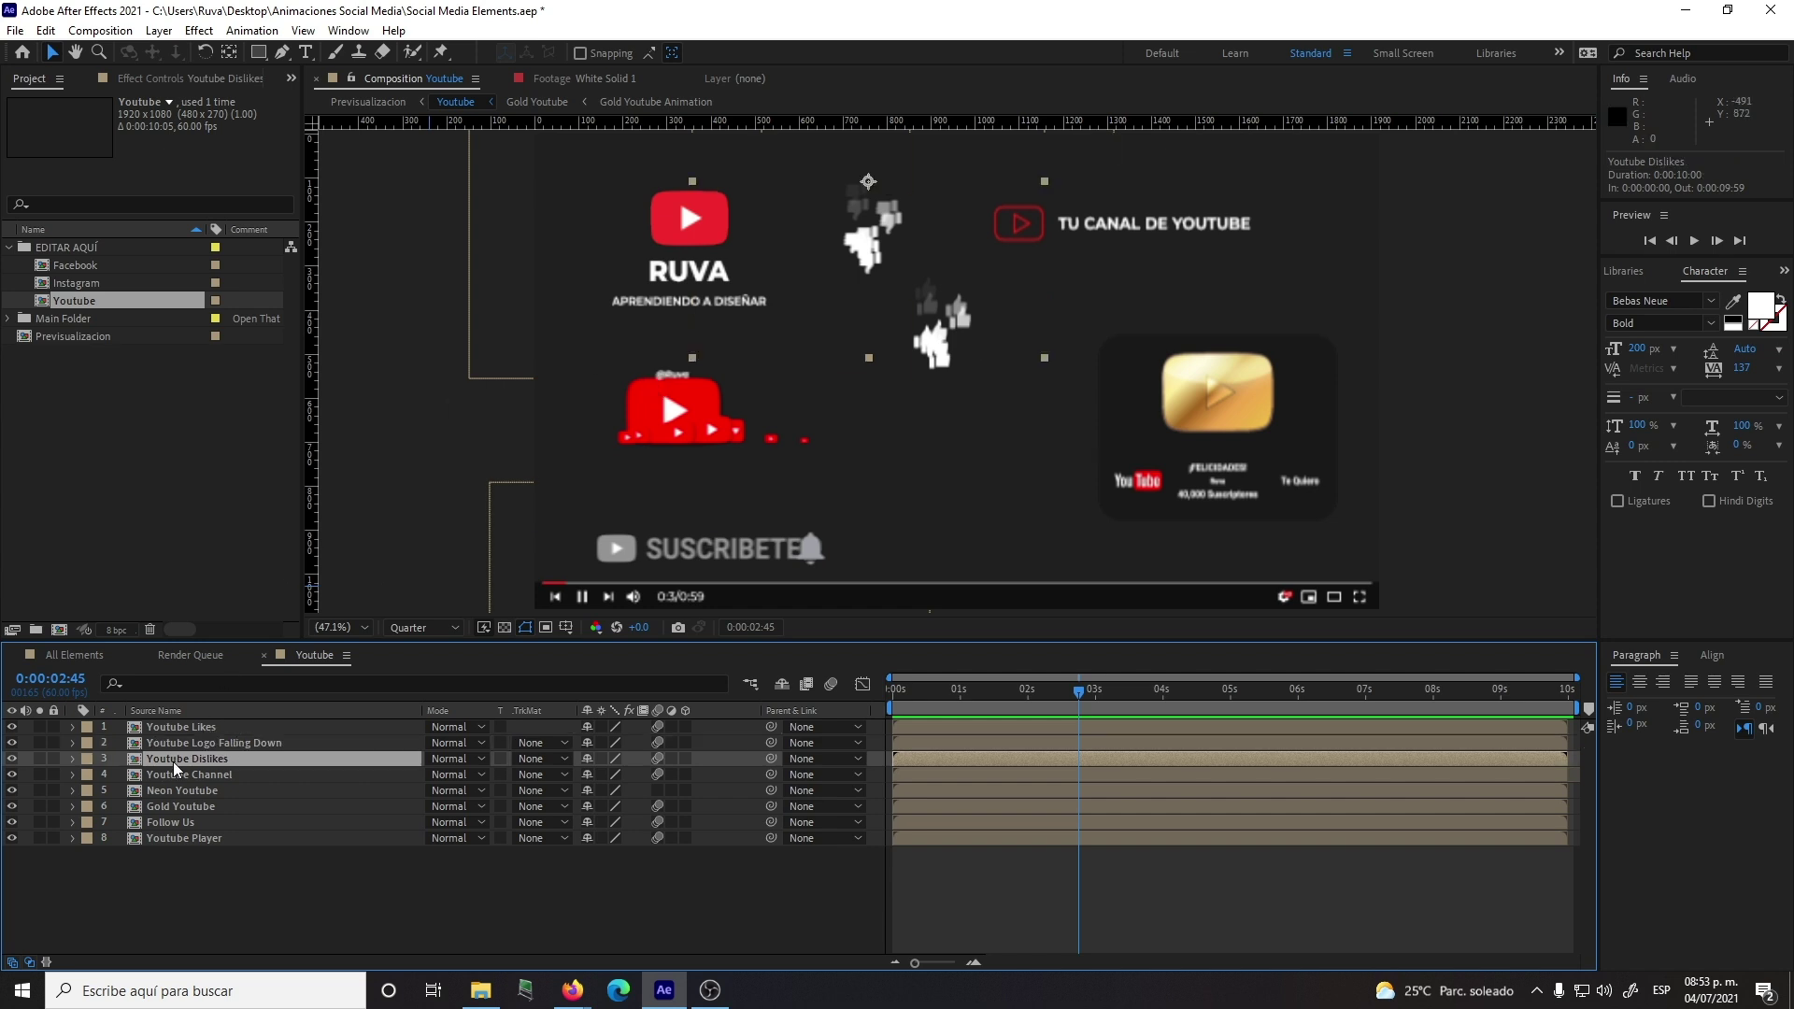
{"action": "left_click", "coordinate": [177, 775]}
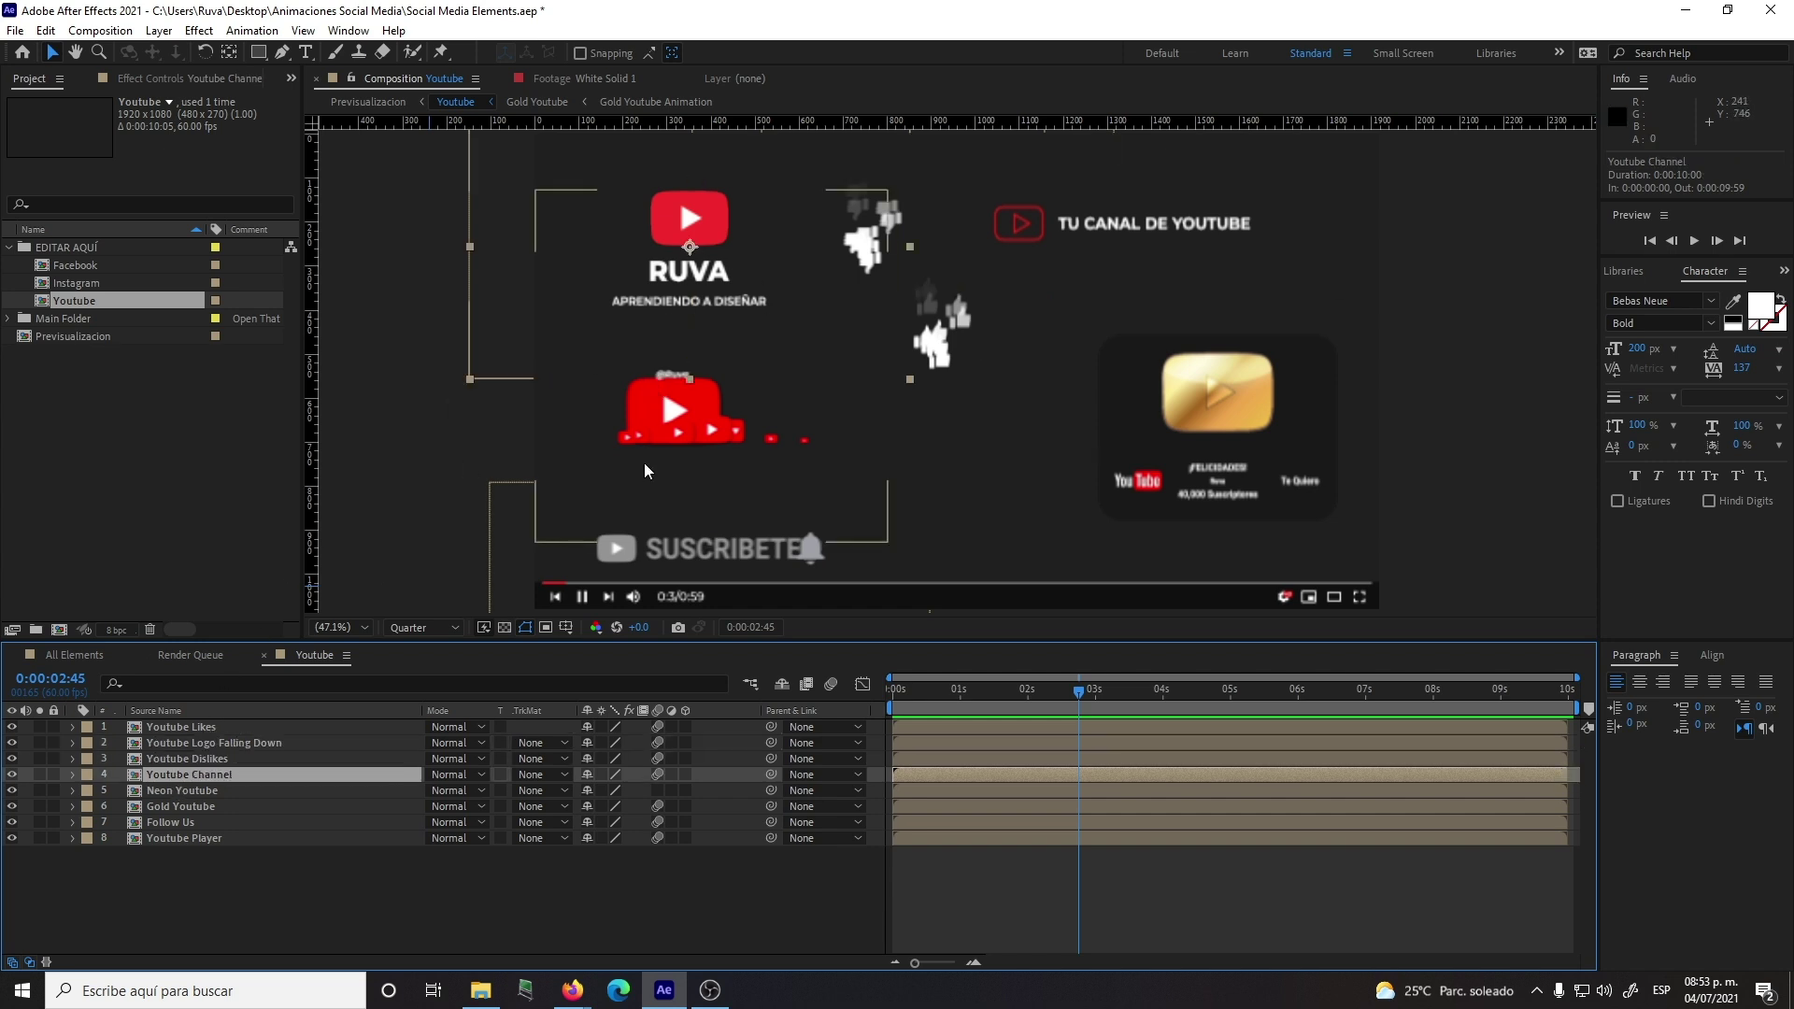
{"action": "double_click", "coordinate": [1178, 406]}
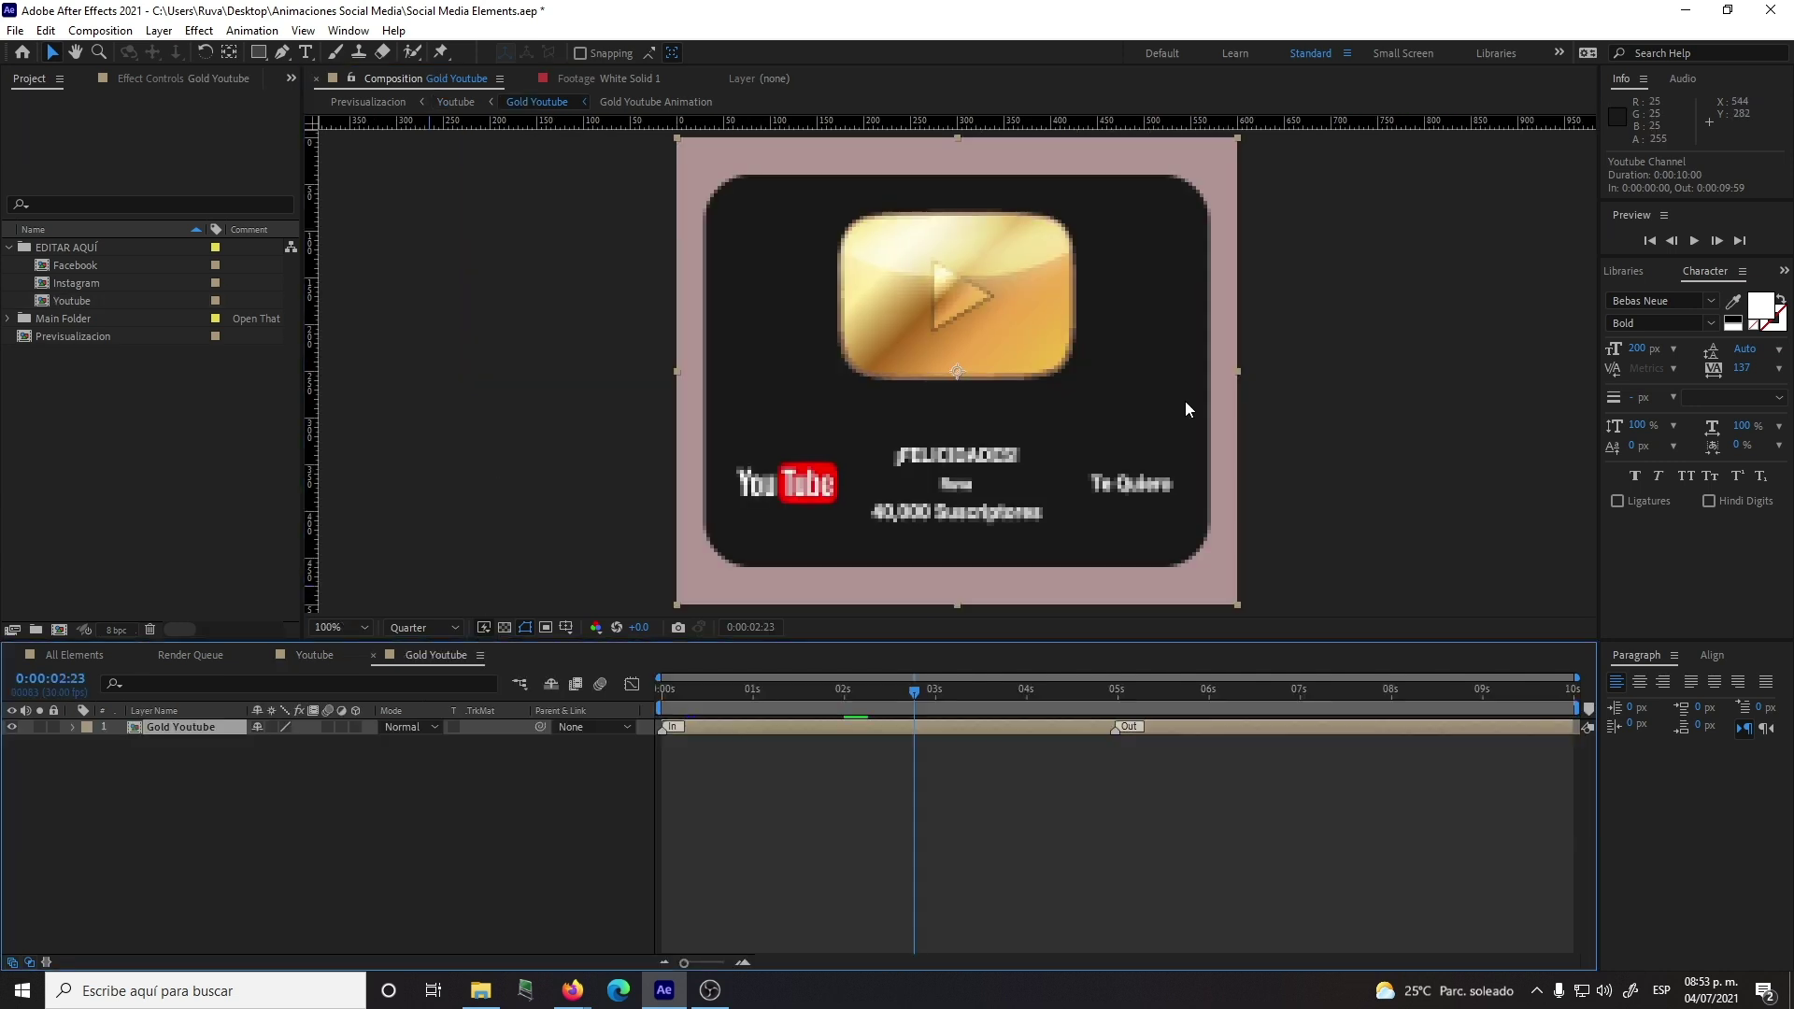
Step: Open Gold Youtube Animation and change the Te Quiero label to RUVANOS
{"action": "double_click", "coordinate": [135, 729]}
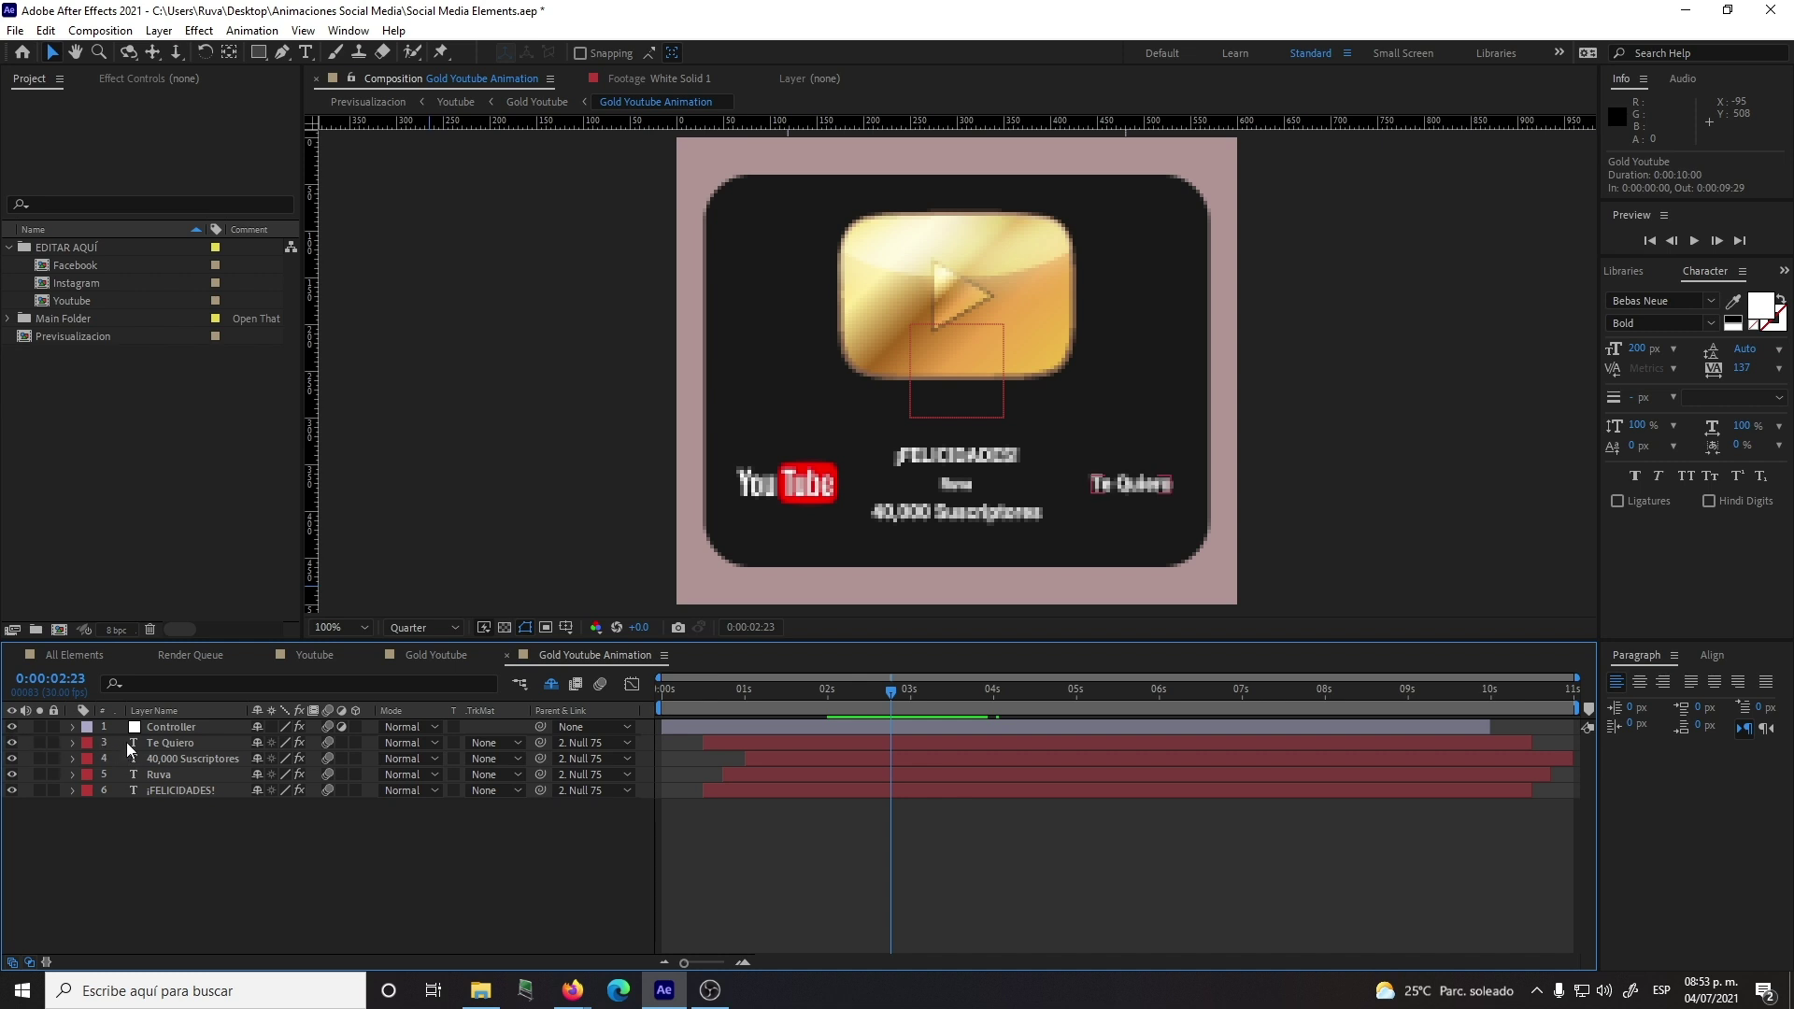
{"action": "double_click", "coordinate": [133, 742]}
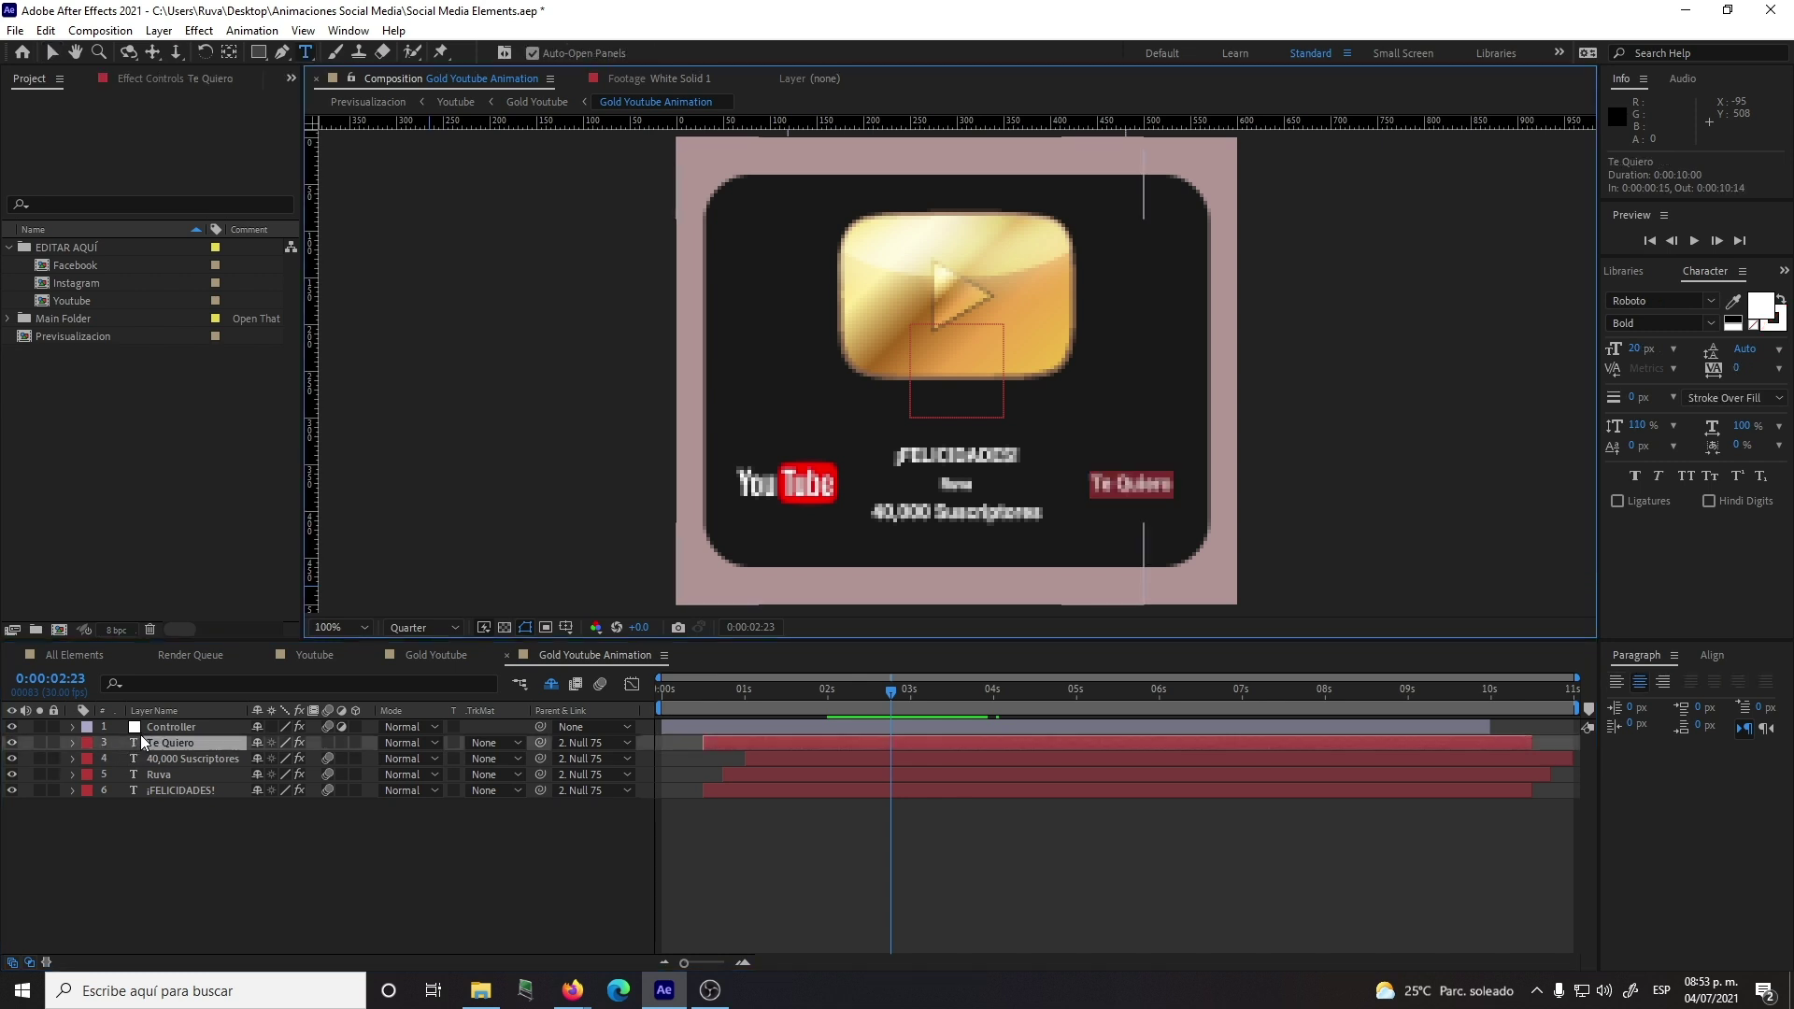
{"action": "type", "text": "RUVANOS"}
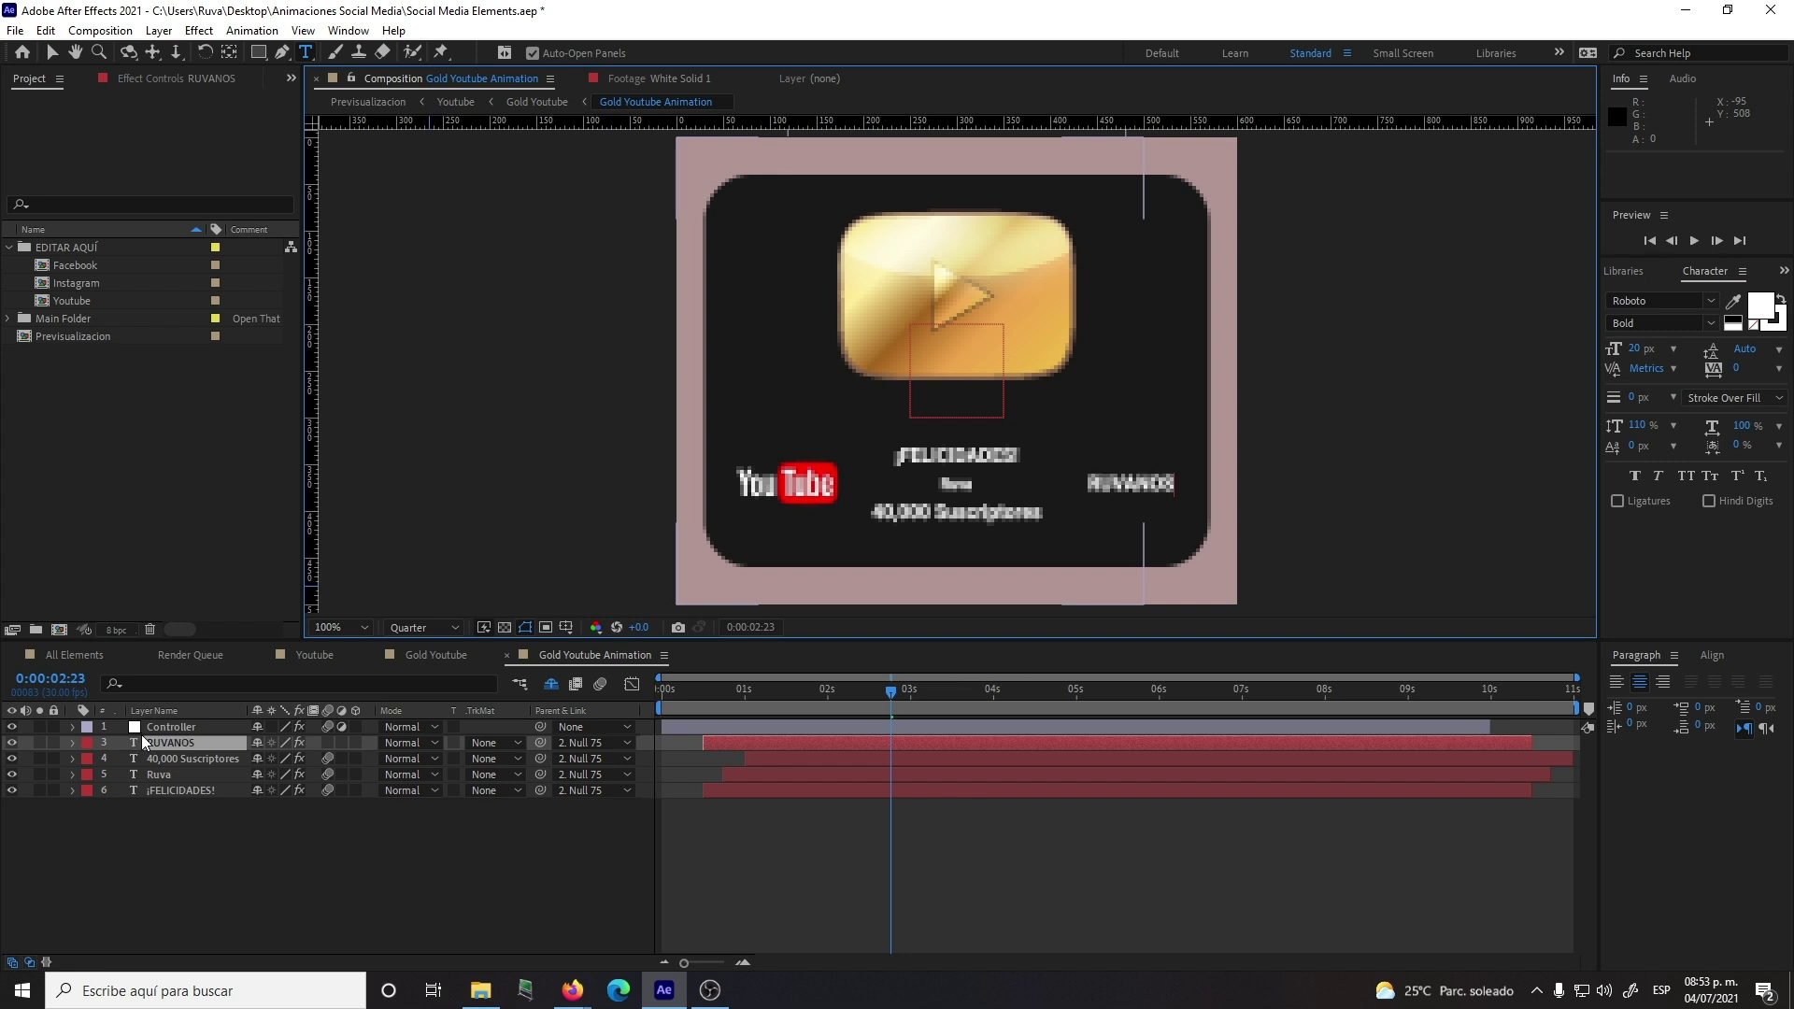
Step: Replace the ¡FELICIDADES! headline with HOLA and go back to the Gold Youtube comp
{"action": "double_click", "coordinate": [132, 793]}
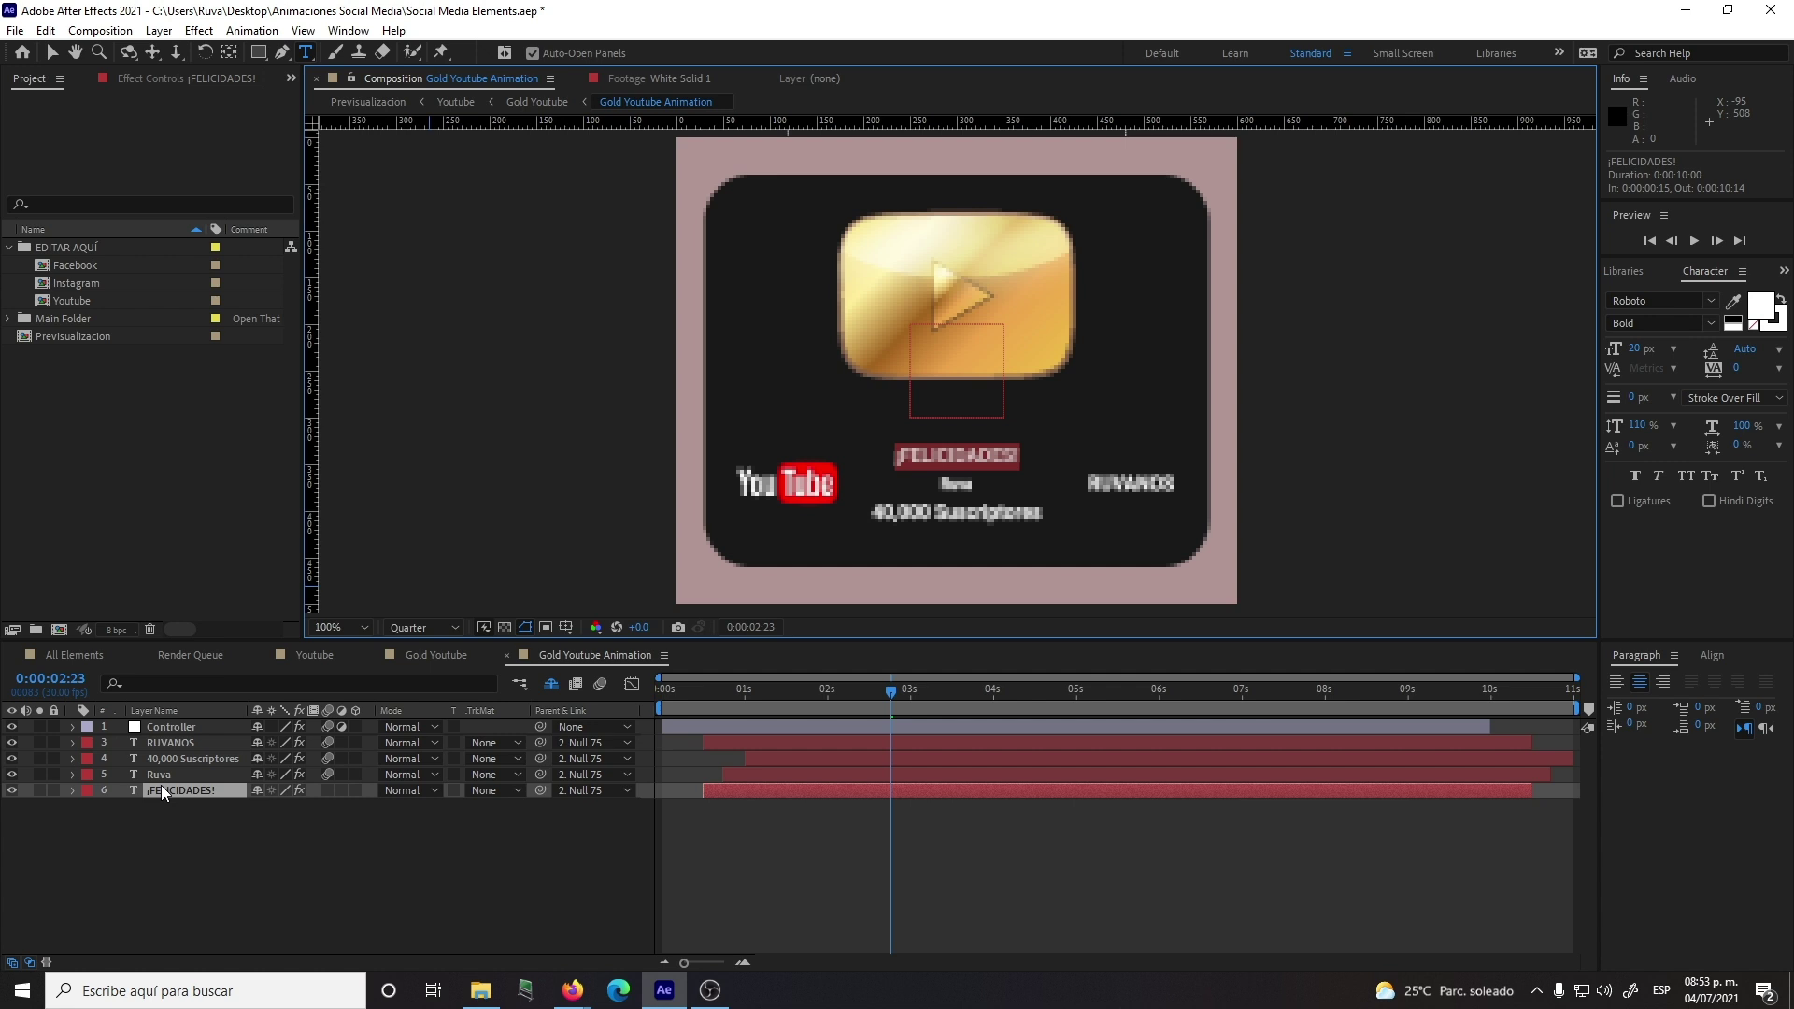
{"action": "type", "text": "CO"}
{"action": "key", "text": "BackSpace"}
{"action": "key", "text": "BackSpace"}
{"action": "key", "text": "BackSpace"}
{"action": "type", "text": "HOLA"}
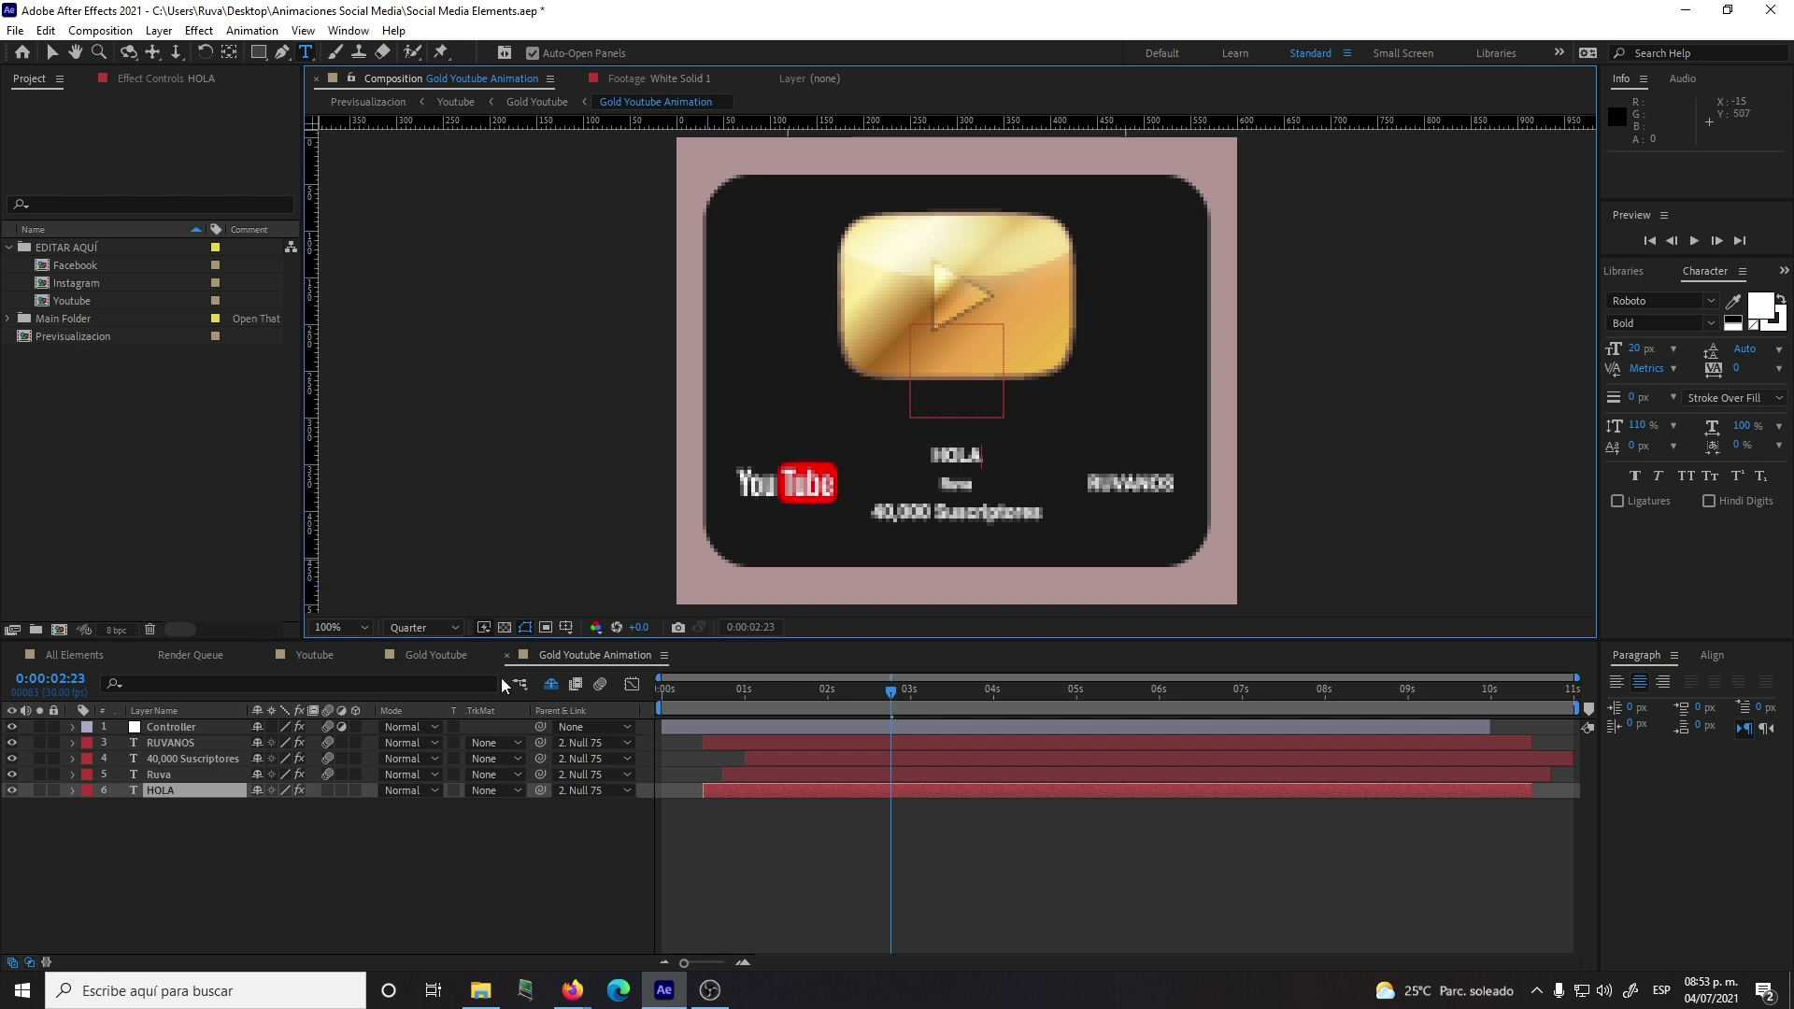
{"action": "left_click", "coordinate": [508, 655]}
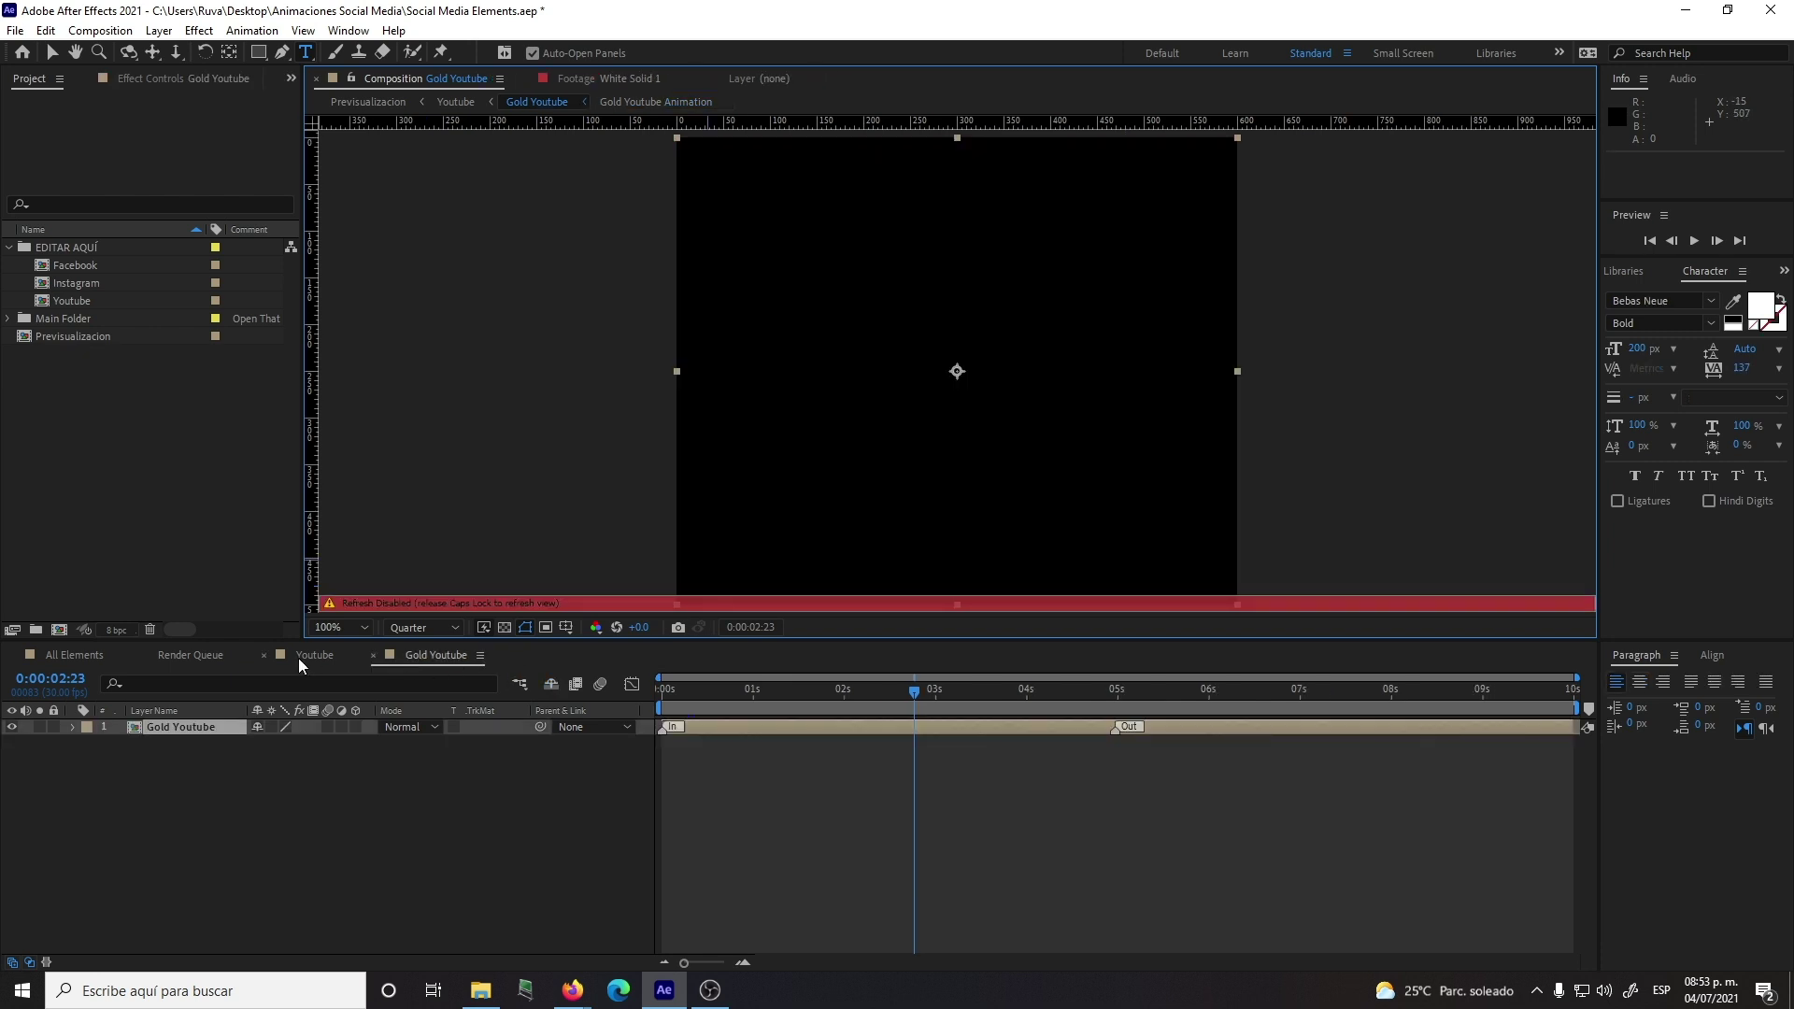
Step: Turn off Caps Lock, pick the Selection tool, and scrub through the plaque animation
{"action": "key", "text": "Caps_Lock"}
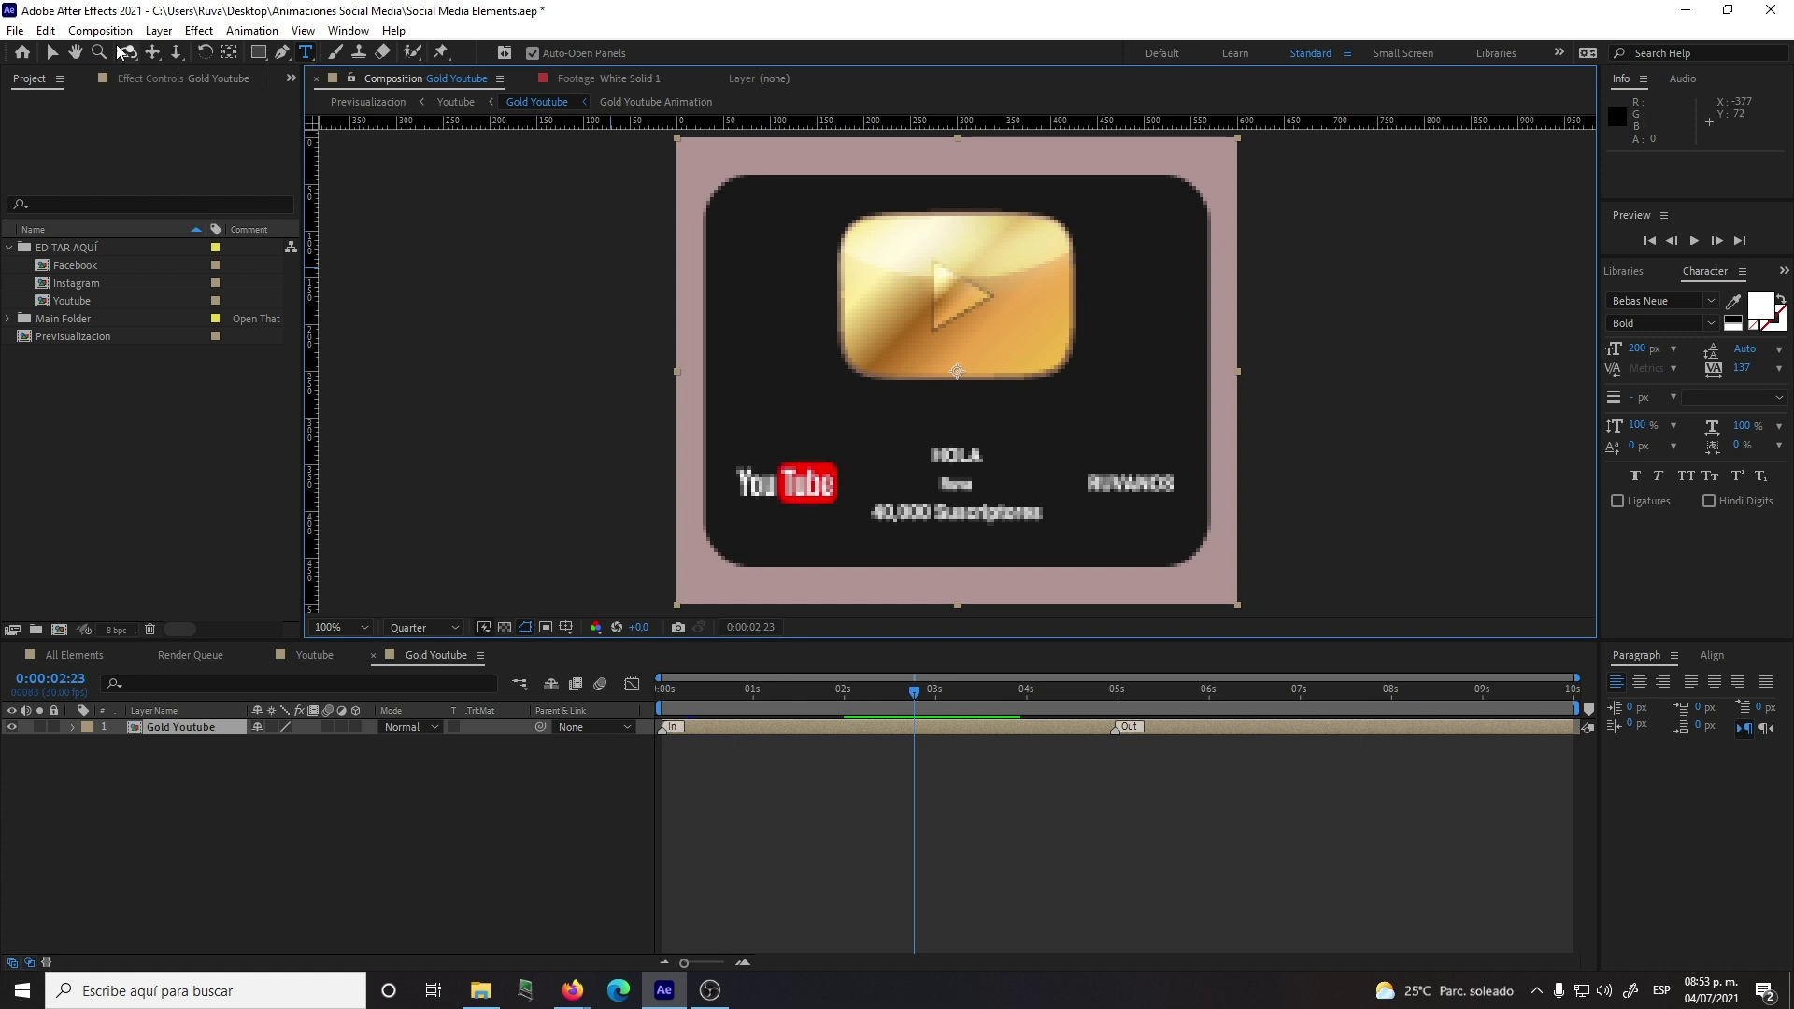
{"action": "left_click", "coordinate": [51, 56]}
{"action": "mouse_move", "coordinate": [916, 696]}
{"action": "left_mouse_down"}
{"action": "mouse_move", "coordinate": [762, 696]}
{"action": "mouse_move", "coordinate": [749, 800]}
{"action": "mouse_move", "coordinate": [698, 725]}
{"action": "left_mouse_up"}
Step: Turn on the transparency grid so the HOLA plaque shows over a checkerboard
{"action": "left_click", "coordinate": [501, 625]}
{"action": "left_click", "coordinate": [501, 625]}
{"action": "left_click", "coordinate": [501, 626]}
{"action": "left_click", "coordinate": [501, 625]}
{"action": "left_click", "coordinate": [501, 625]}
{"action": "left_click", "coordinate": [501, 626]}
{"action": "left_click", "coordinate": [501, 626]}
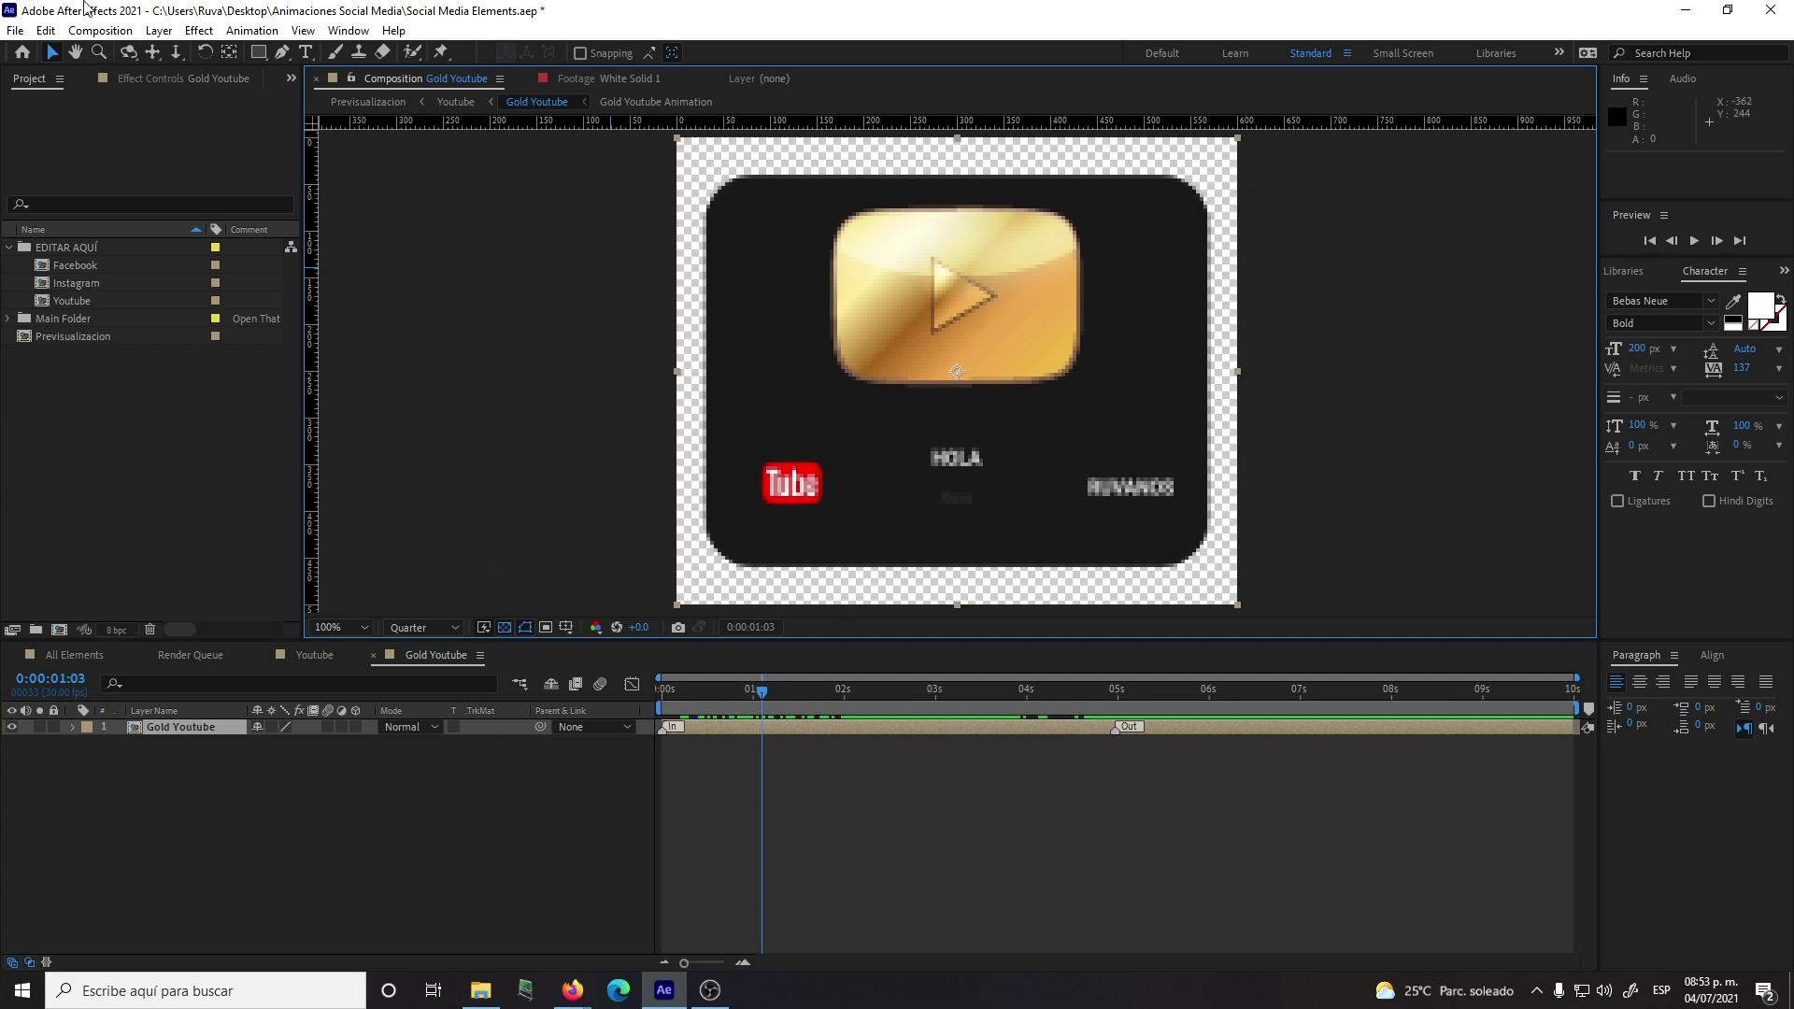
{"action": "left_click", "coordinate": [99, 35]}
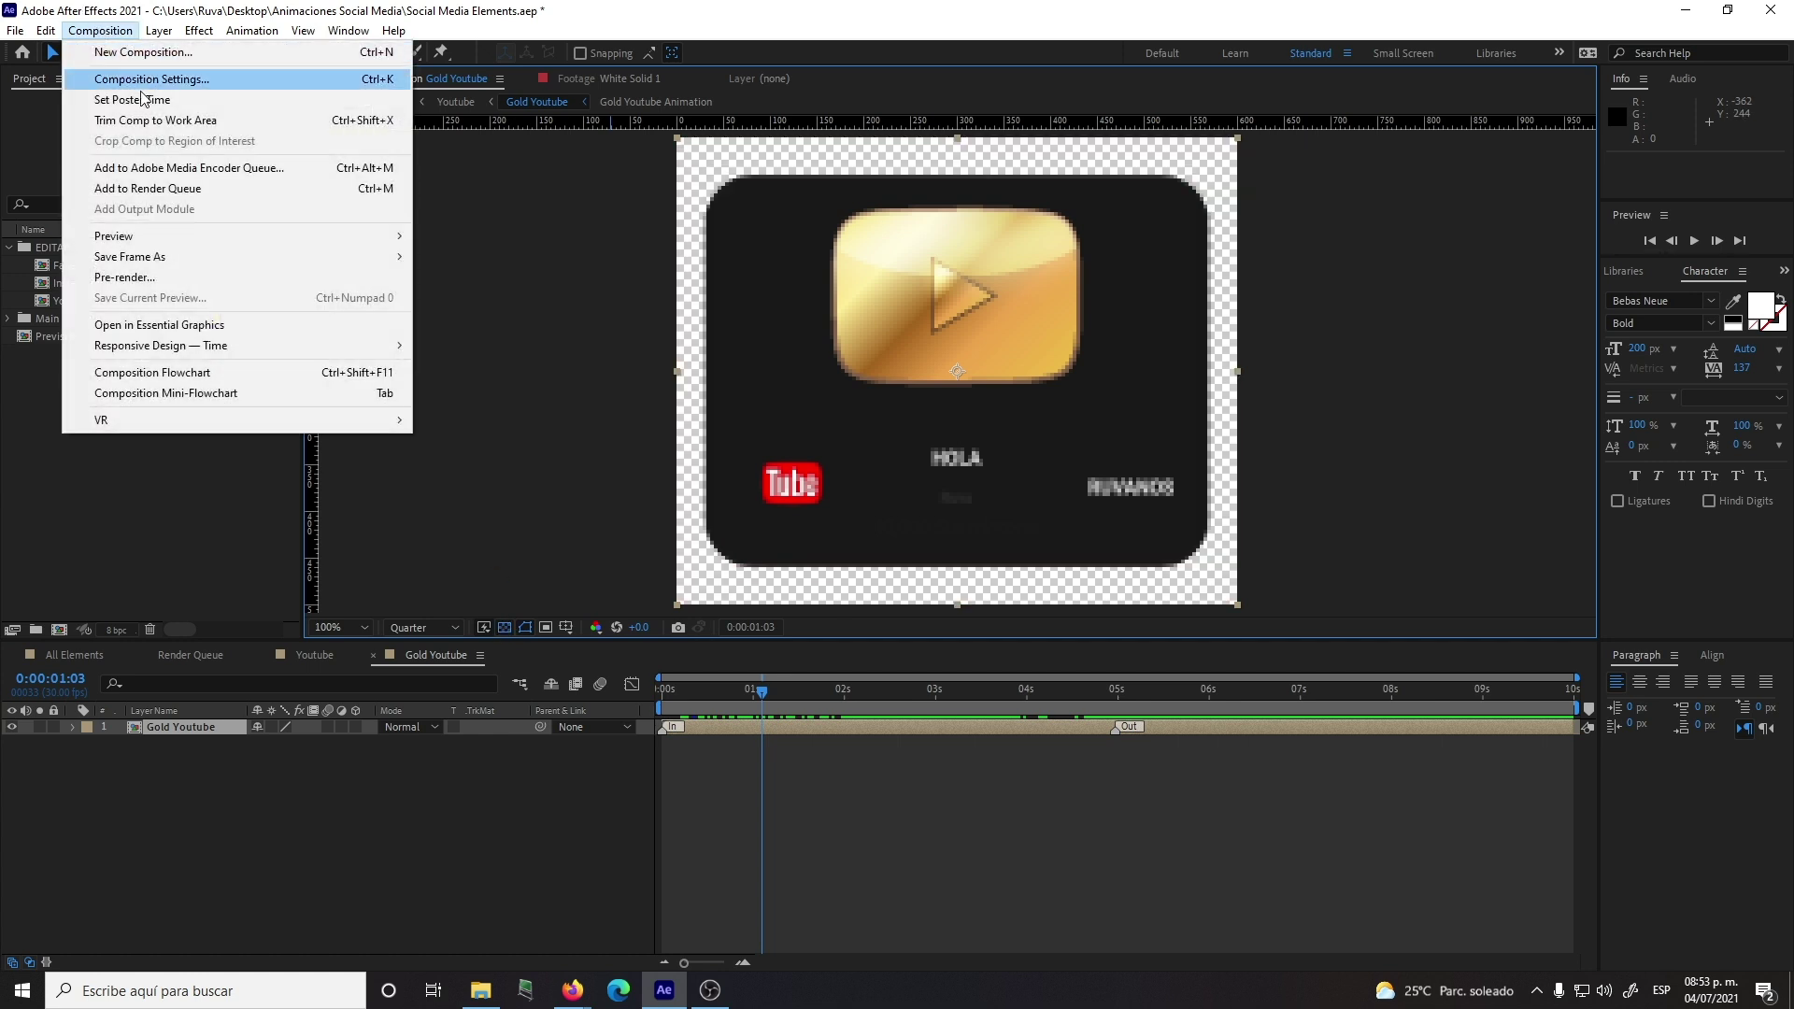
Step: Queue Gold Youtube for render as QuickTime, RGB + Alpha, Millions of Colors+, audio off
{"action": "left_click", "coordinate": [186, 194]}
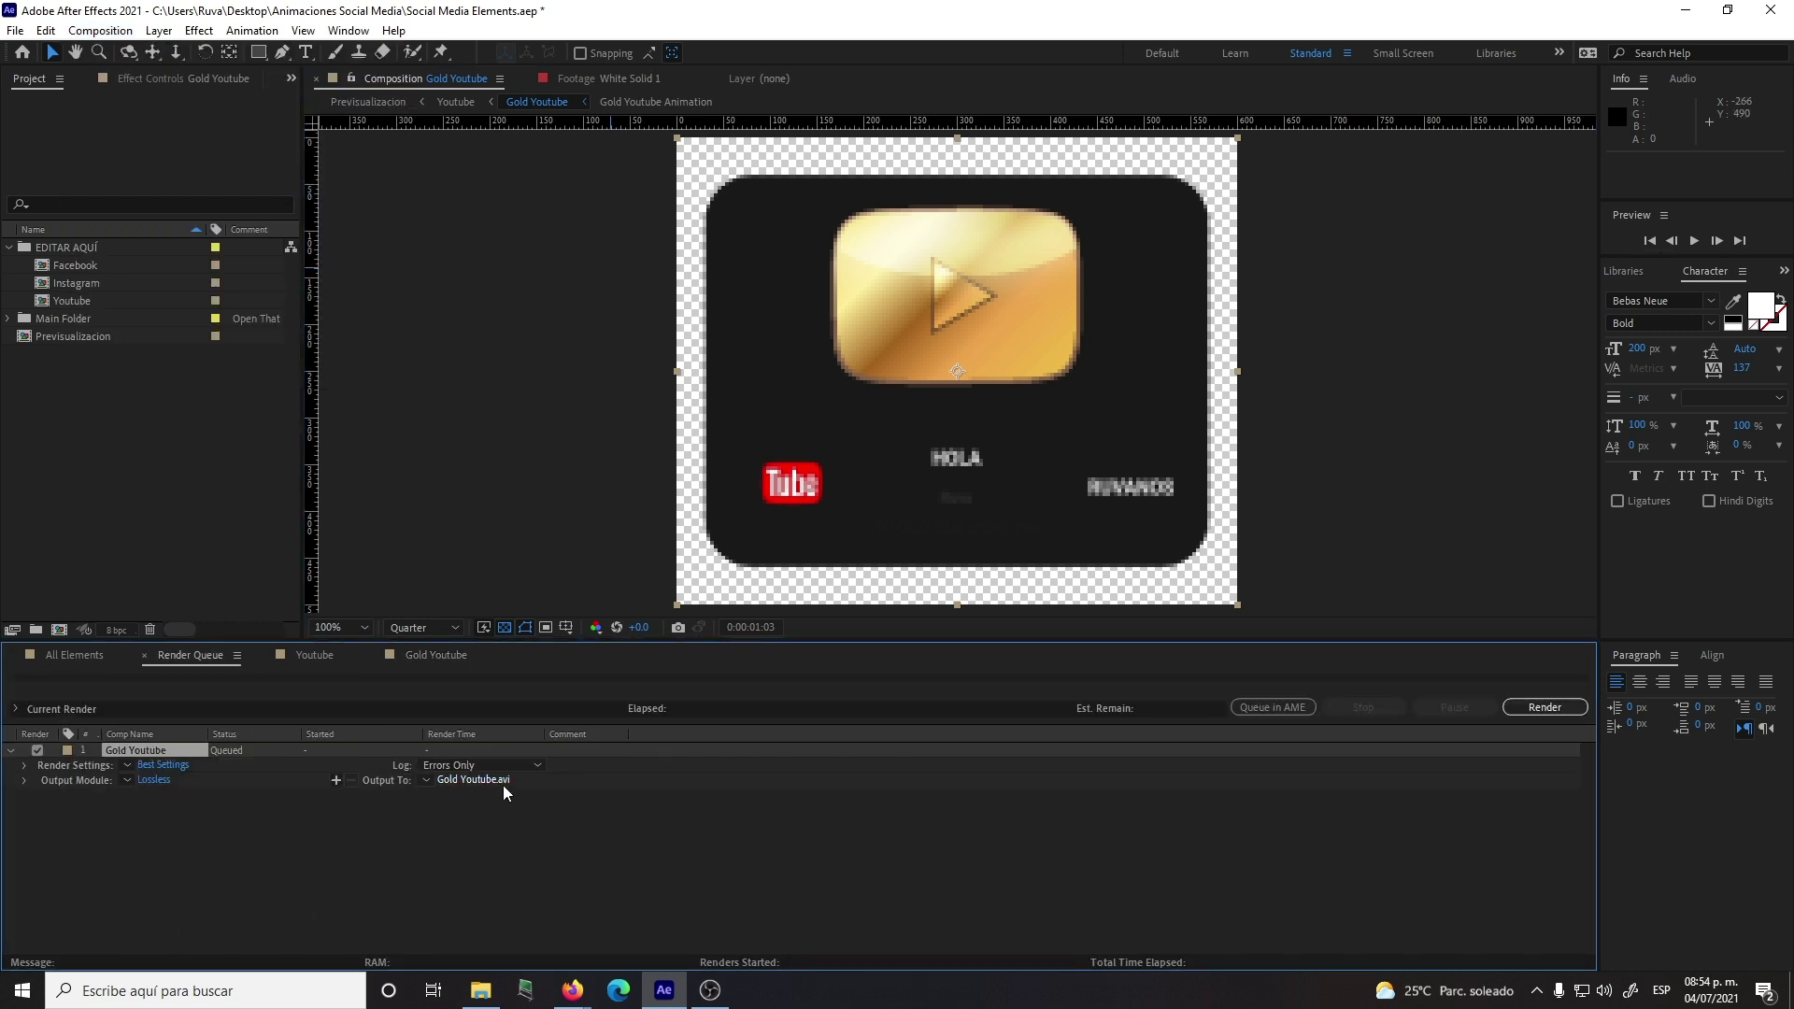
{"action": "left_click", "coordinate": [151, 782]}
{"action": "left_click", "coordinate": [789, 264]}
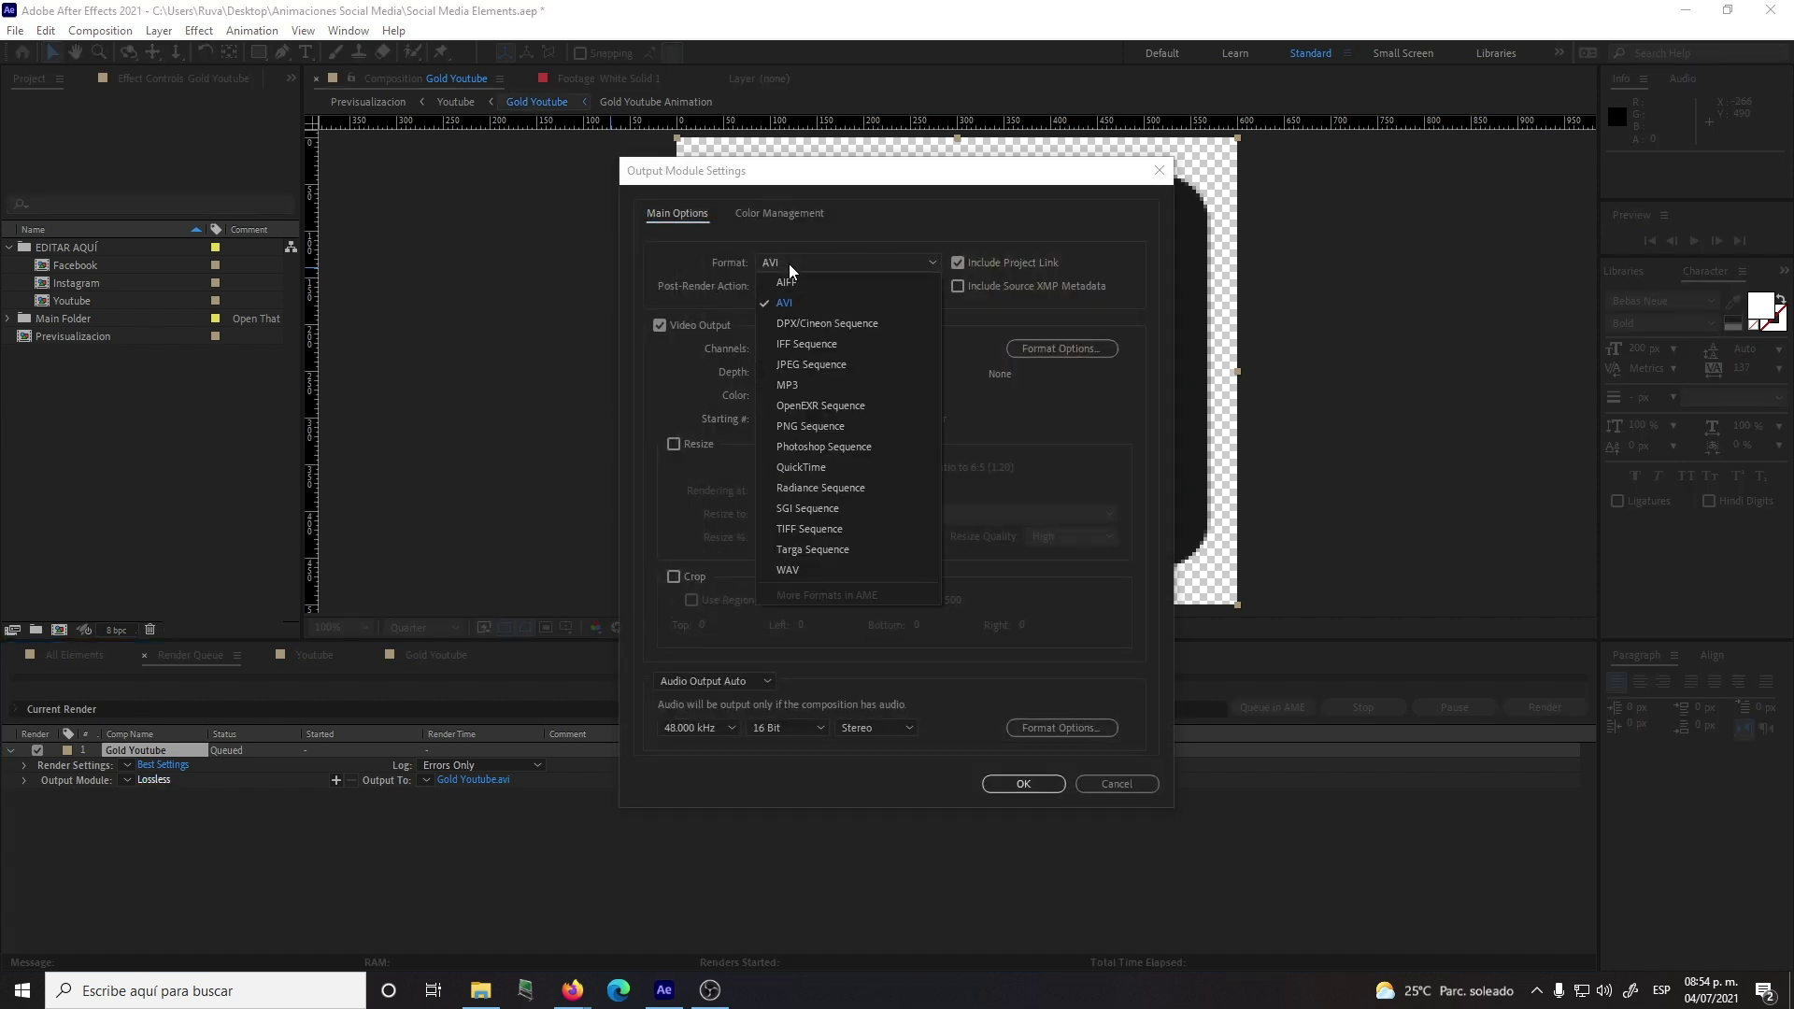
{"action": "left_click", "coordinate": [831, 468]}
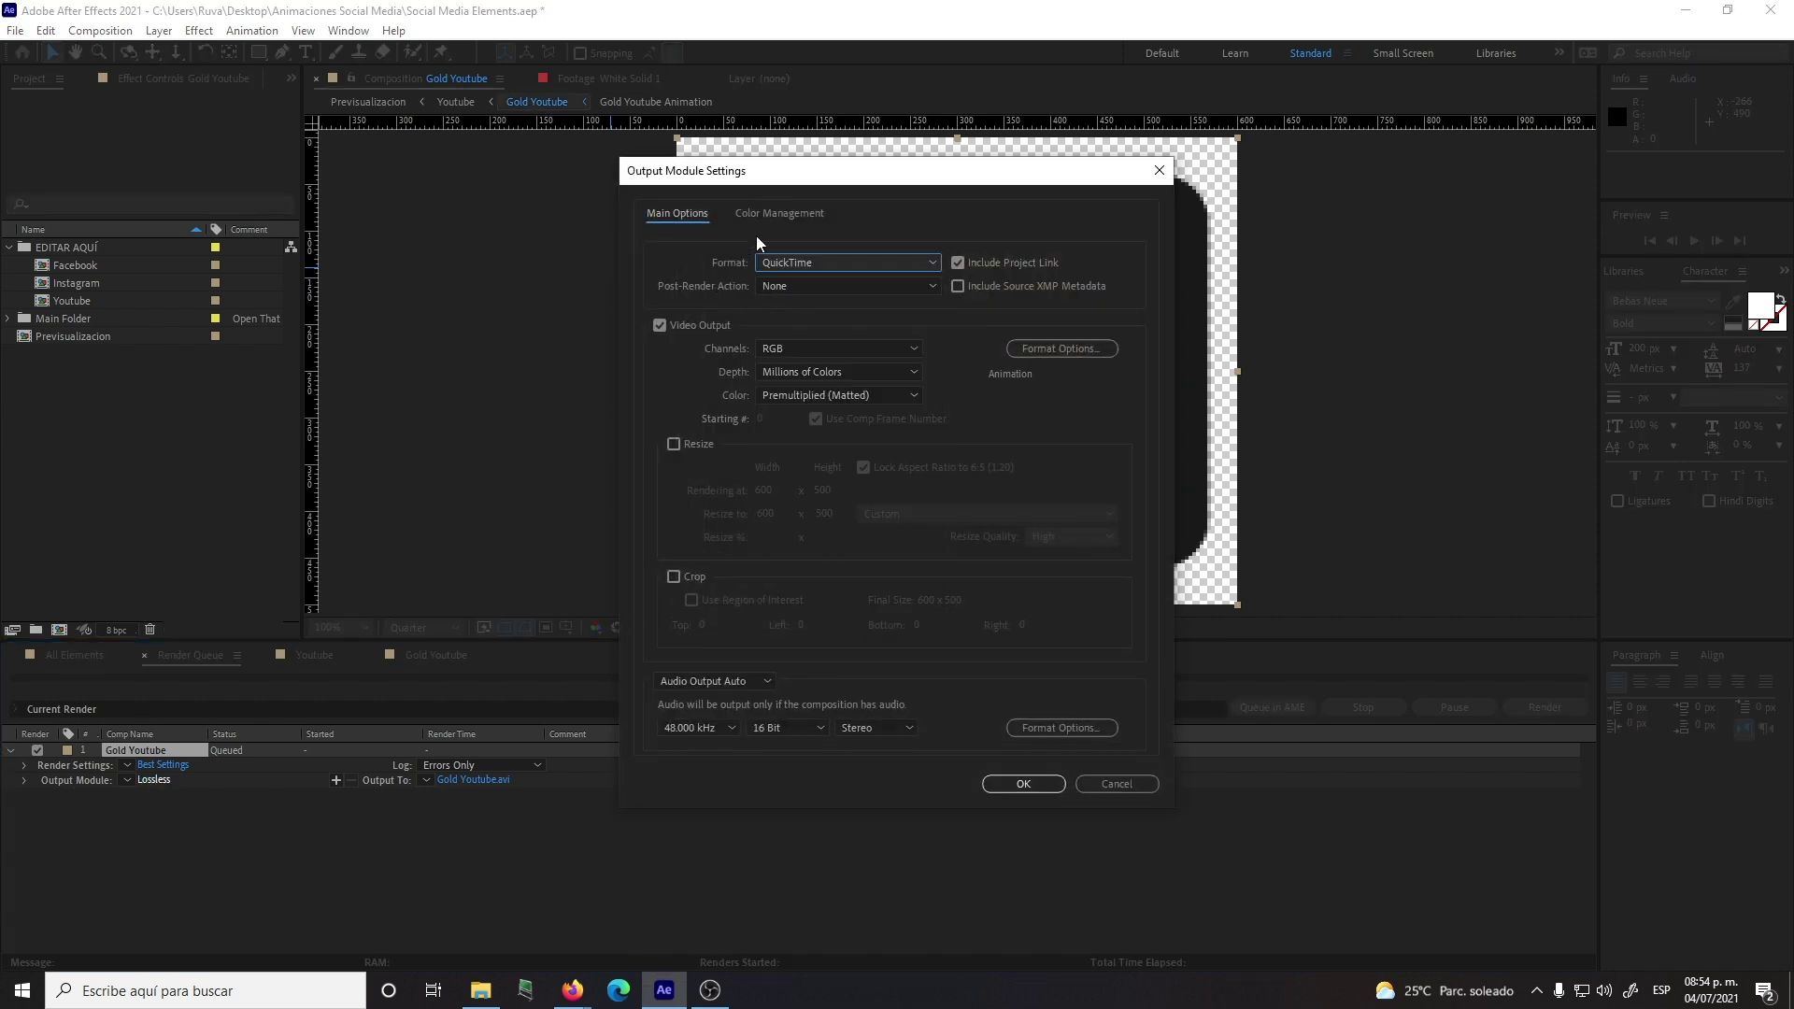
{"action": "left_click", "coordinate": [793, 351]}
{"action": "left_click", "coordinate": [821, 410]}
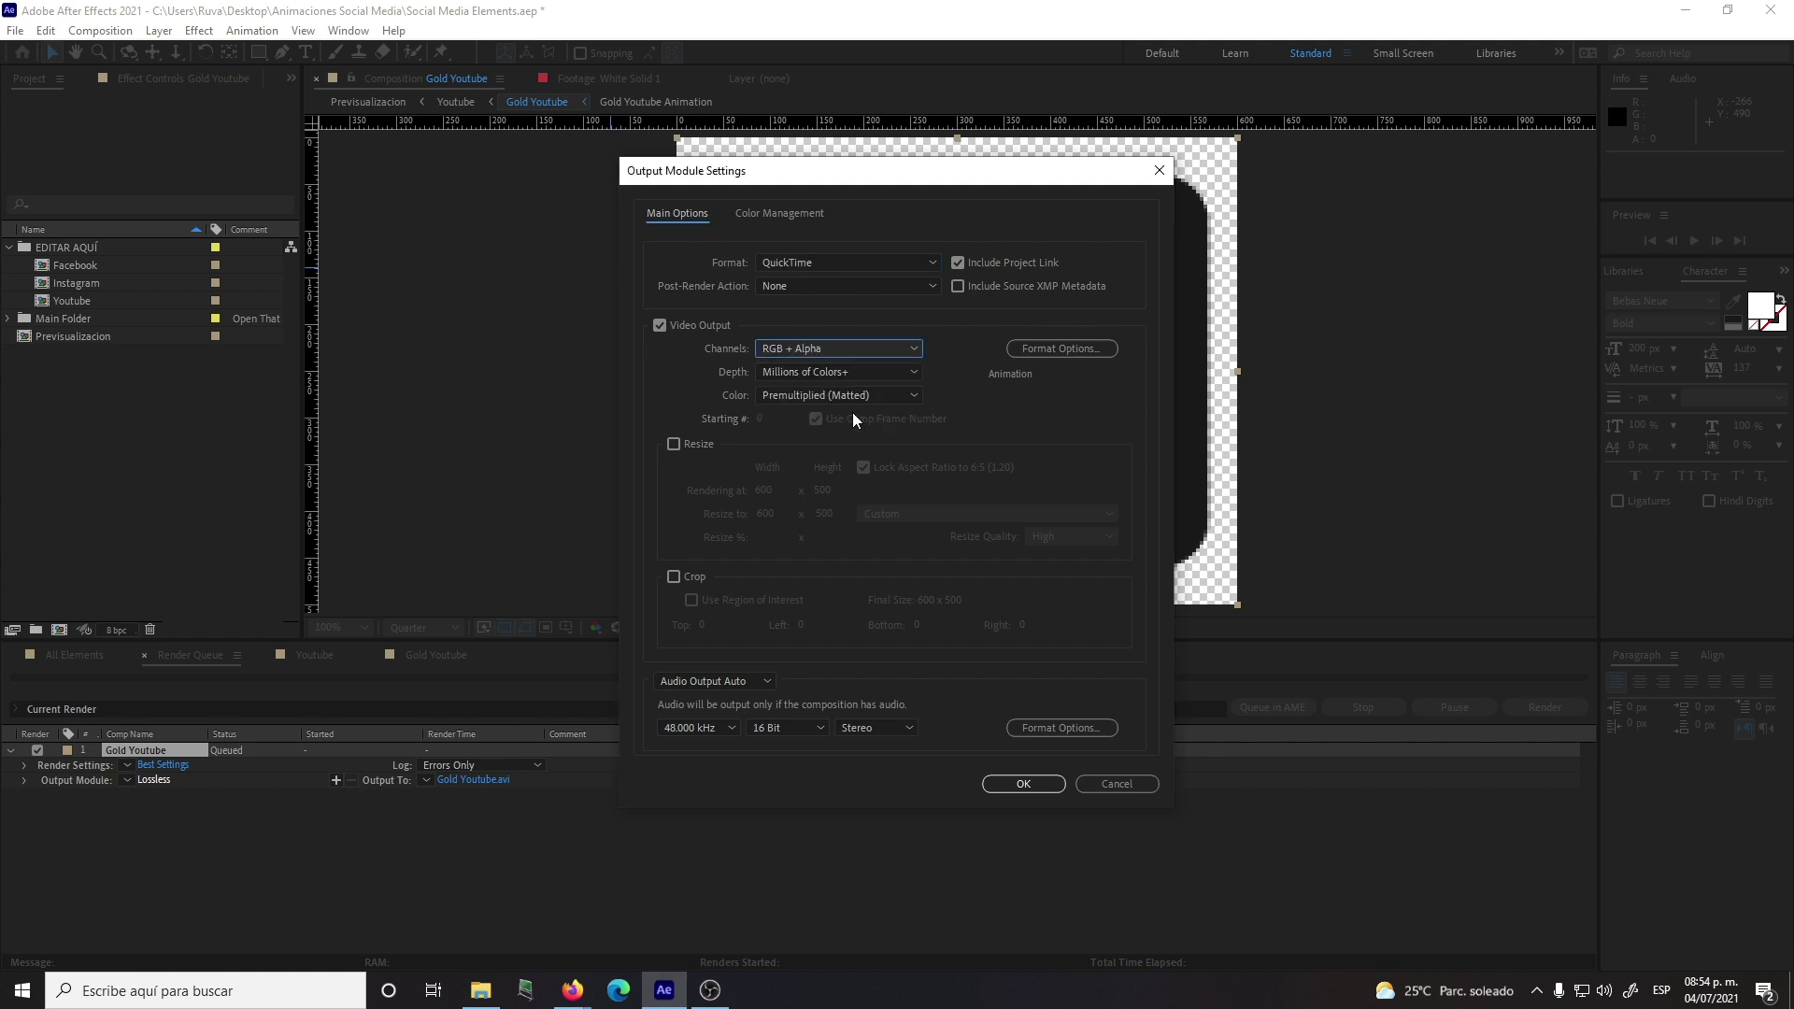
{"action": "left_click", "coordinate": [799, 378]}
{"action": "left_click", "coordinate": [827, 436]}
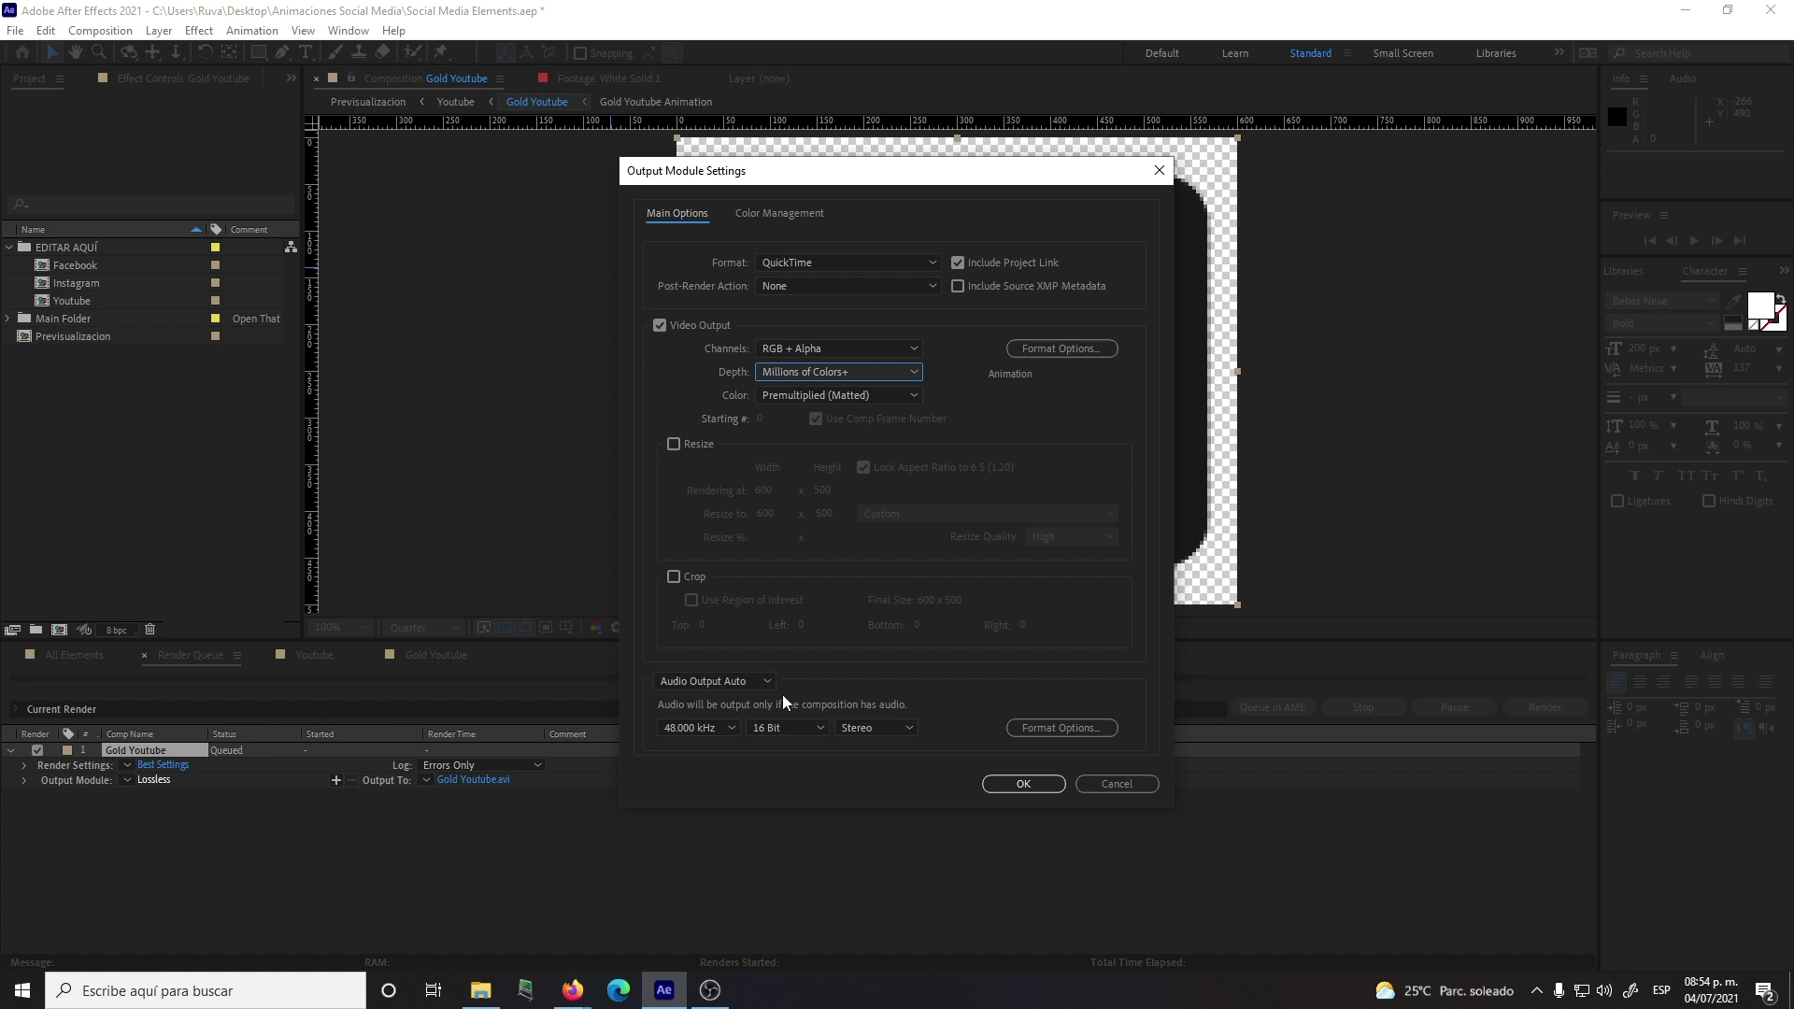
{"action": "left_click", "coordinate": [686, 685]}
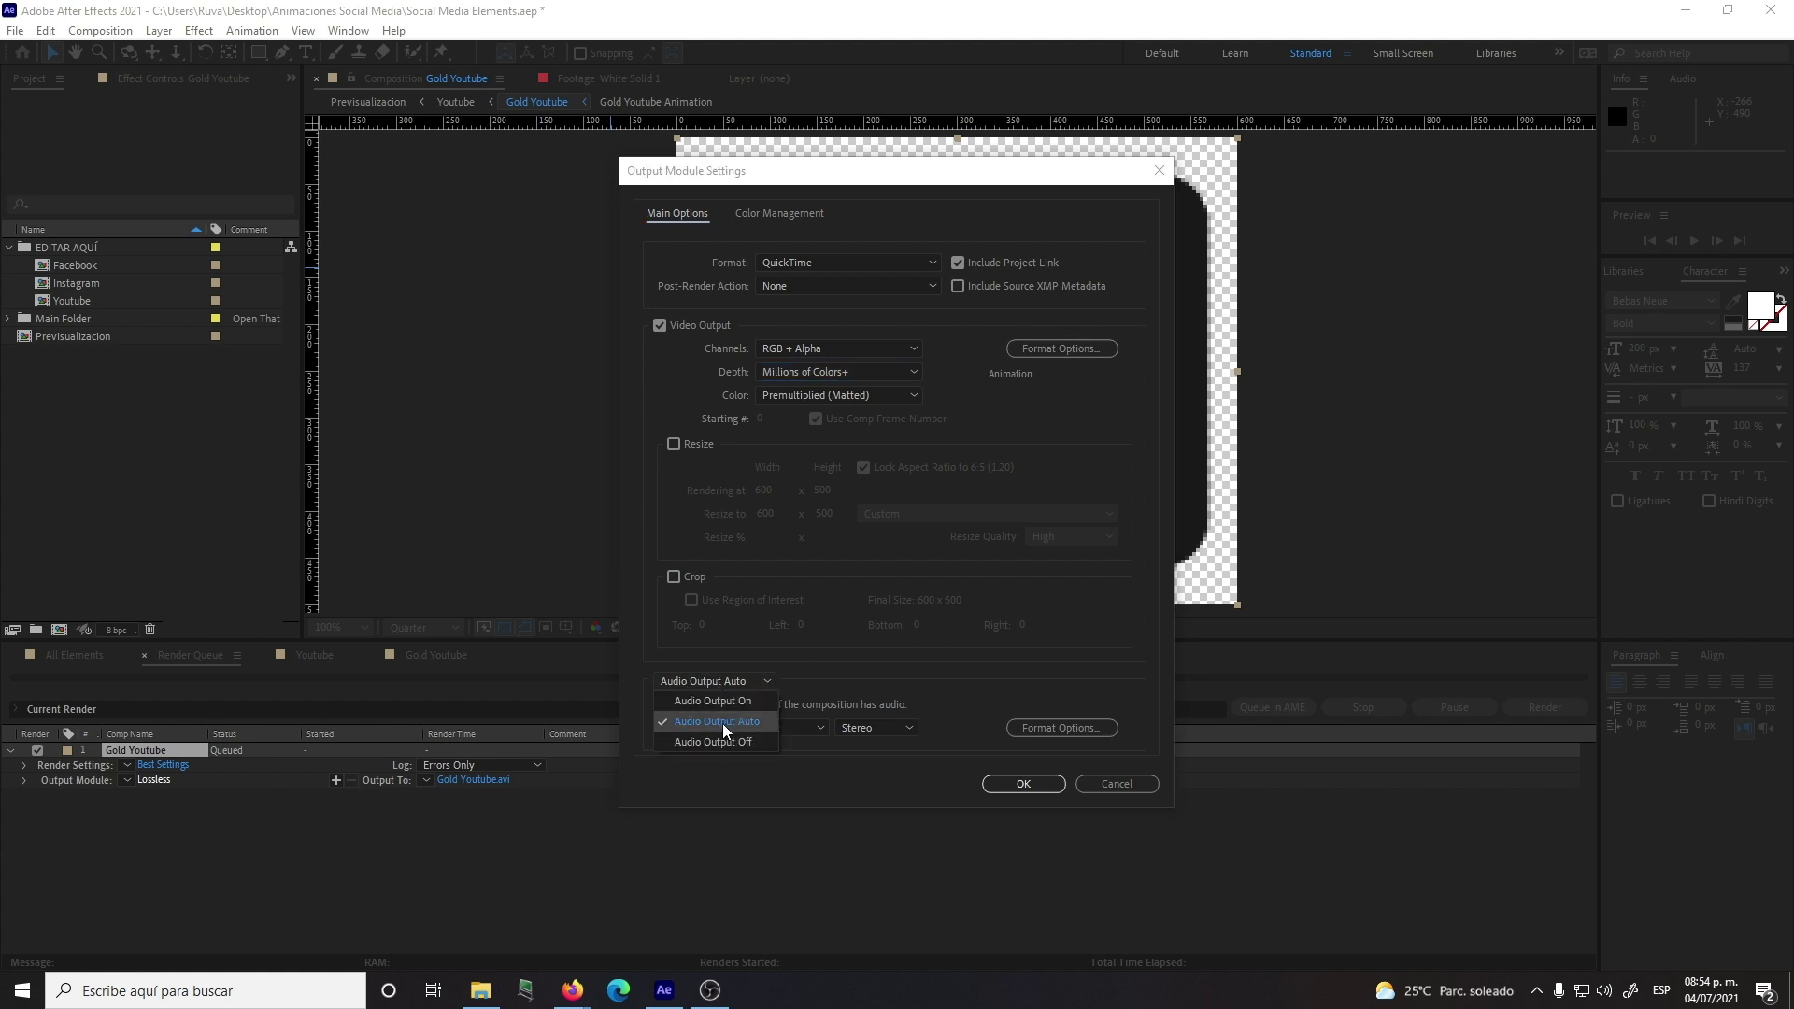
{"action": "left_click", "coordinate": [727, 742]}
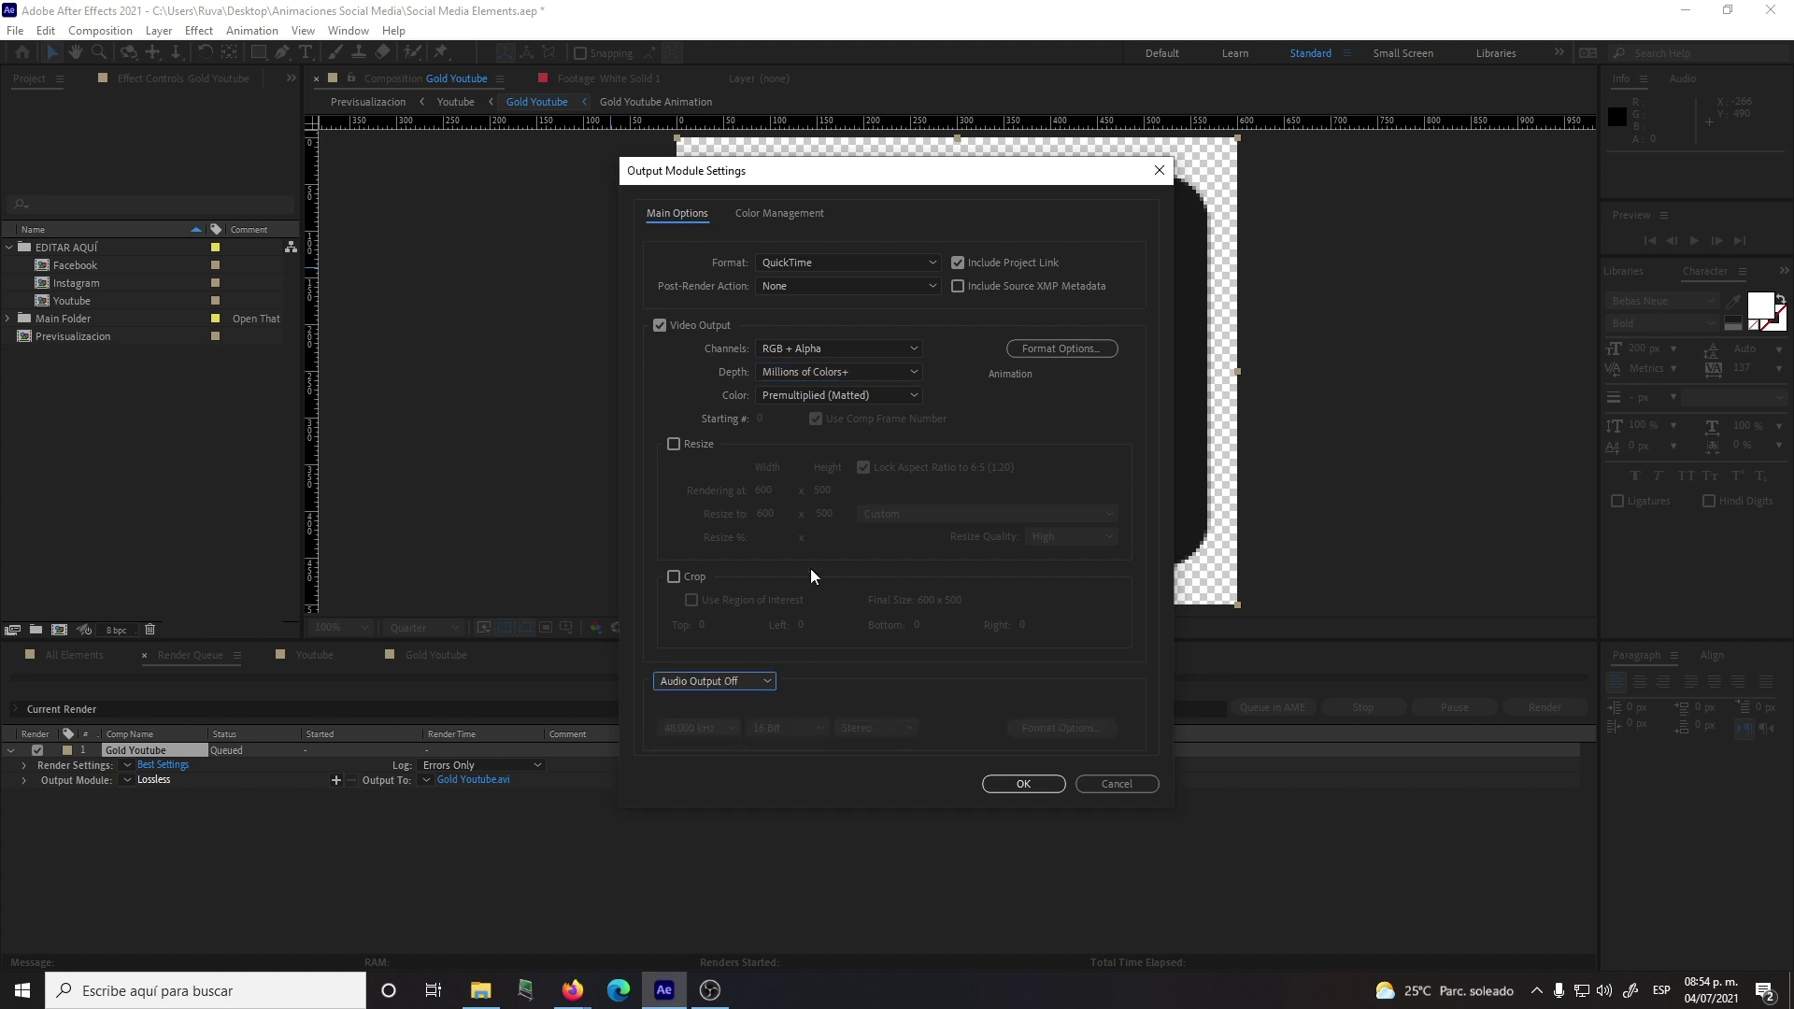
{"action": "left_click", "coordinate": [1034, 788]}
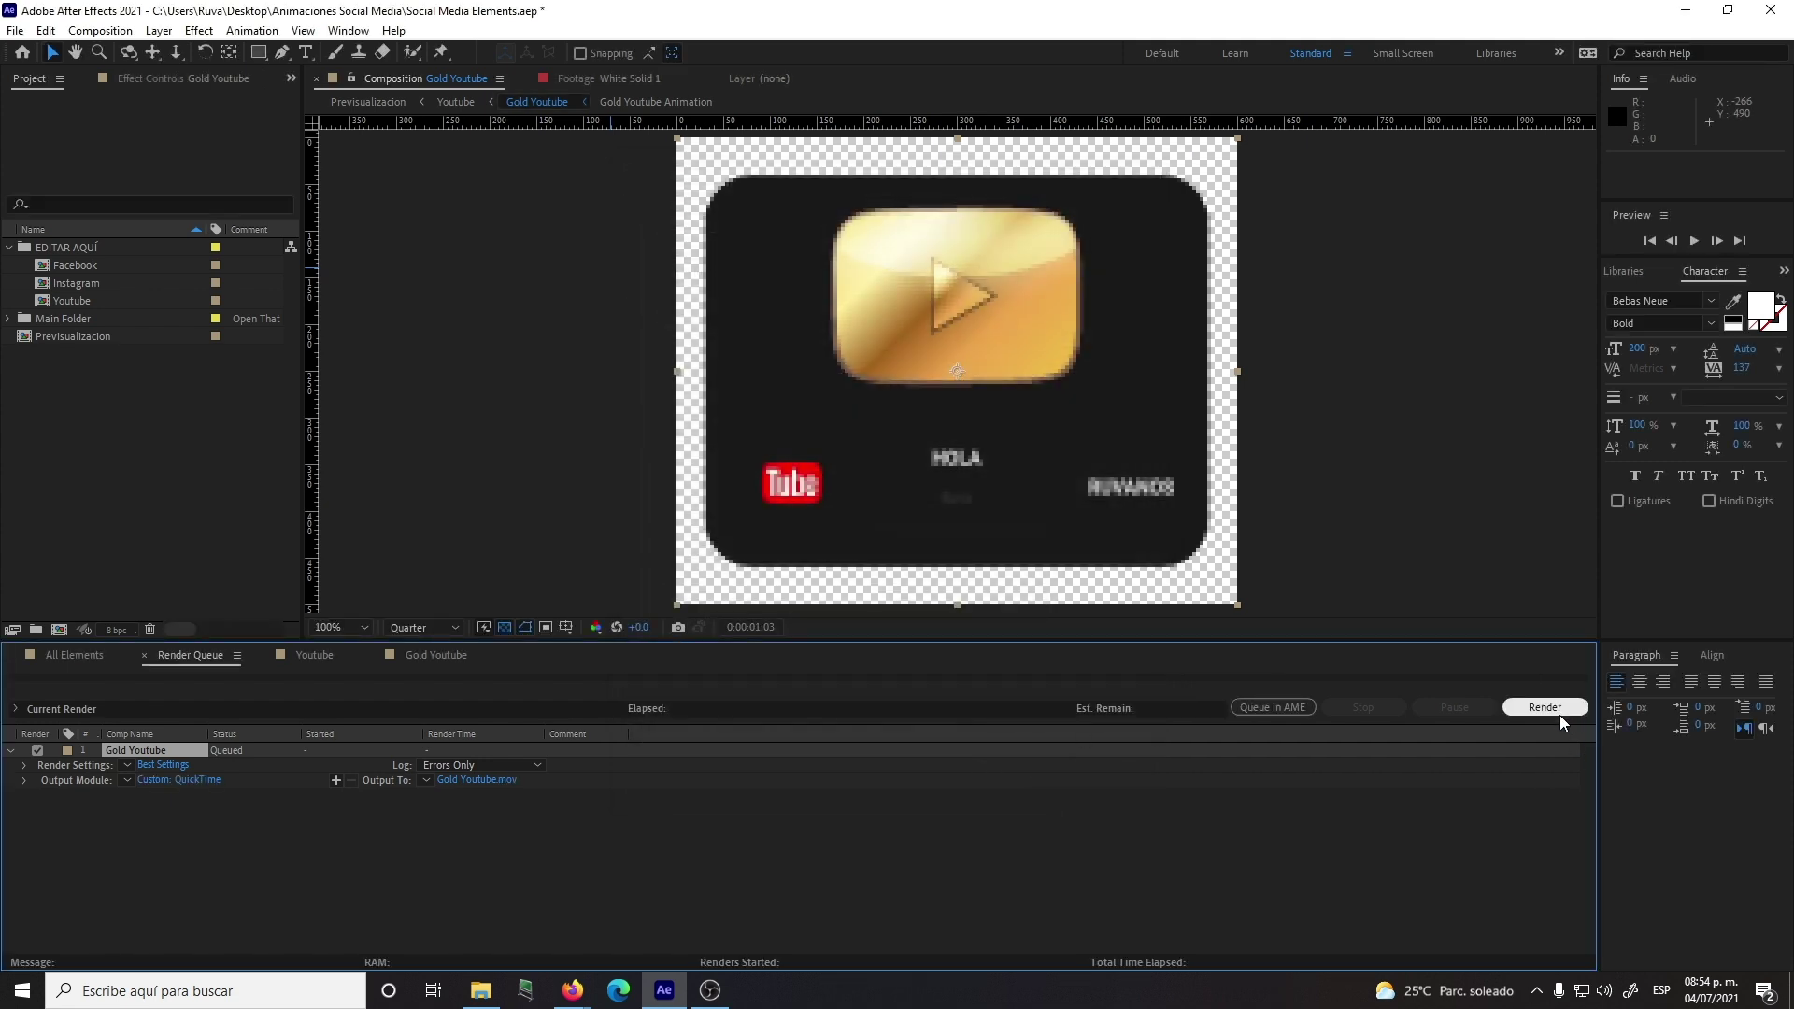
Step: Set the render output to the desktop as Gold Youtube.mov
{"action": "left_click", "coordinate": [473, 779]}
{"action": "left_click", "coordinate": [280, 372]}
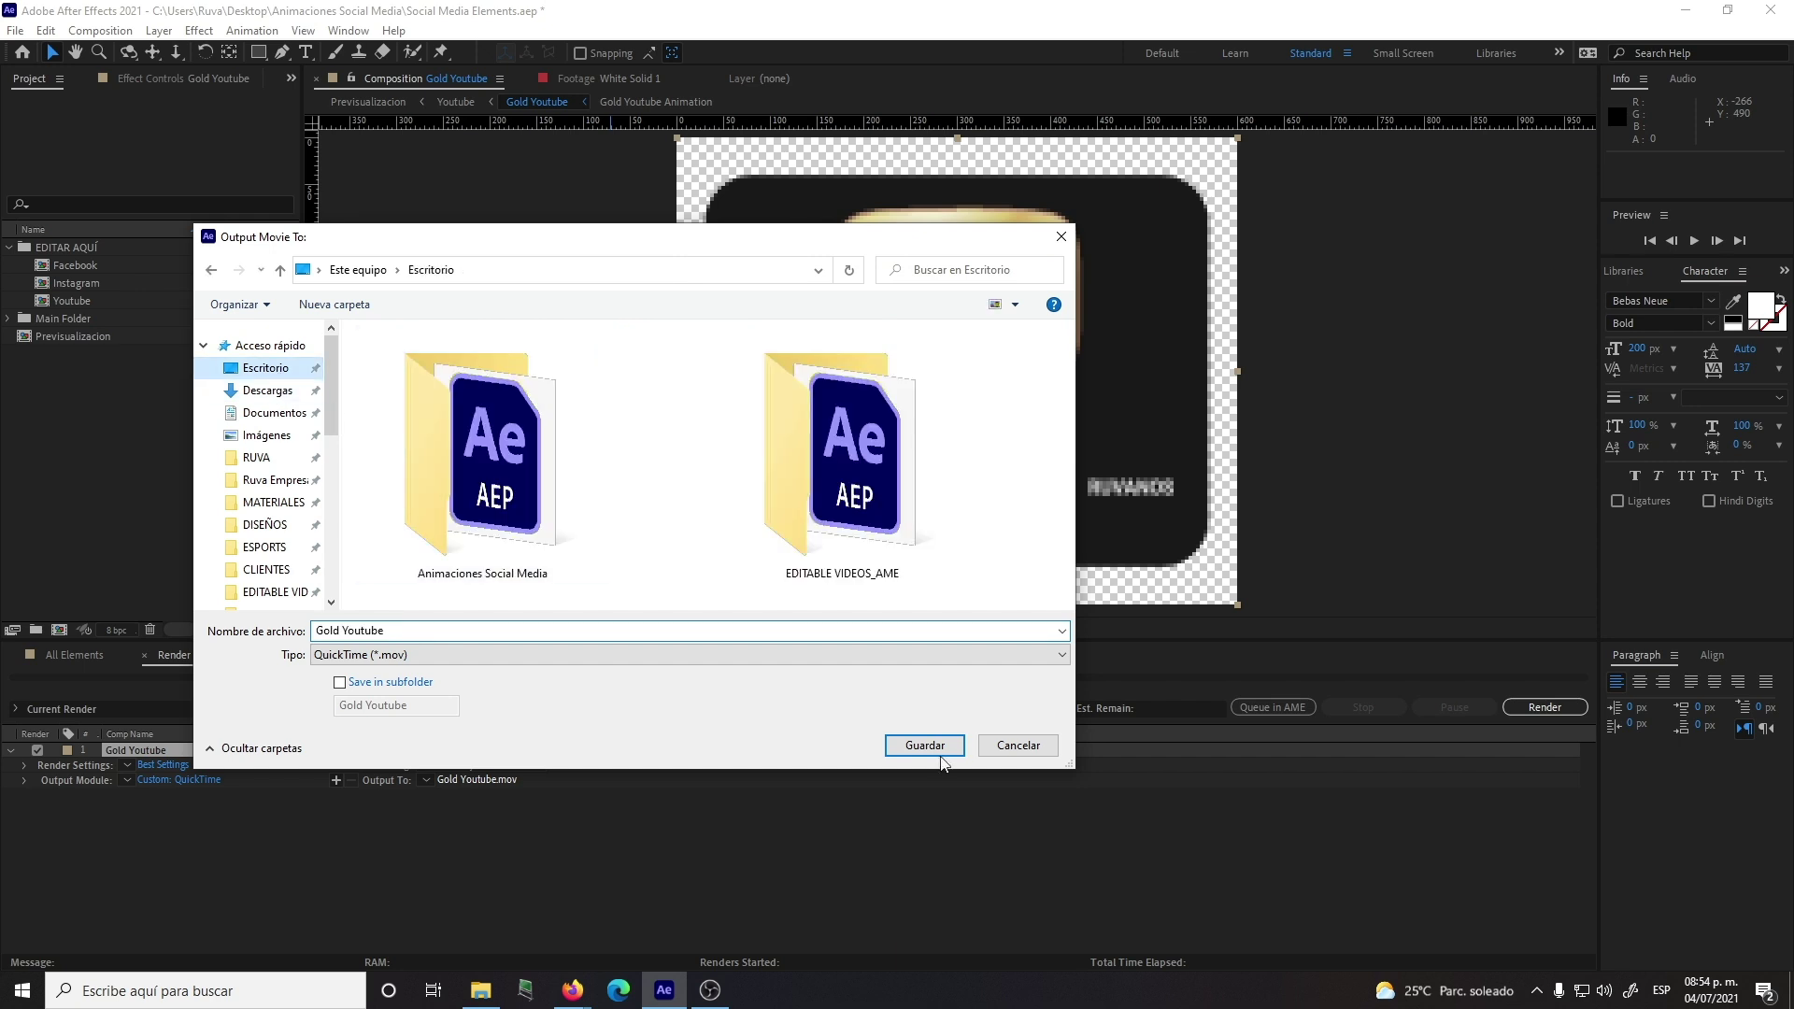
{"action": "left_click", "coordinate": [925, 745]}
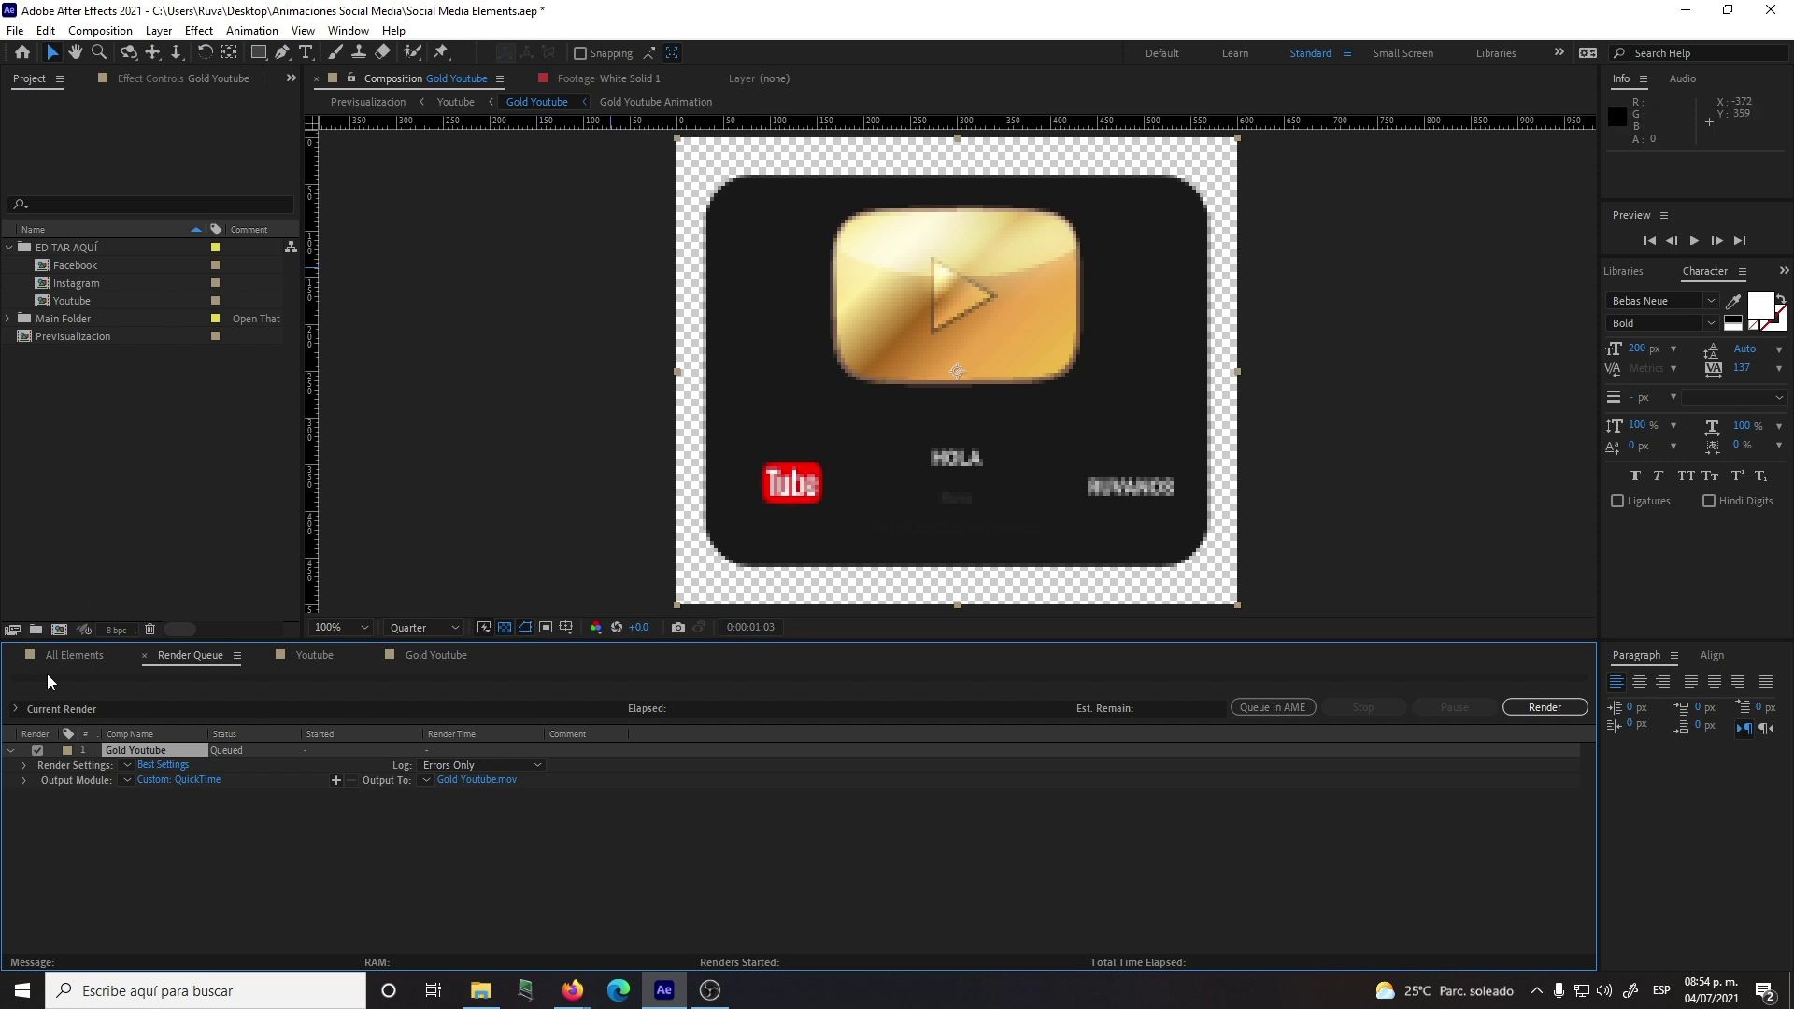
Step: Switch to the Youtube comp and scrub back to around three seconds
{"action": "left_click", "coordinate": [316, 655]}
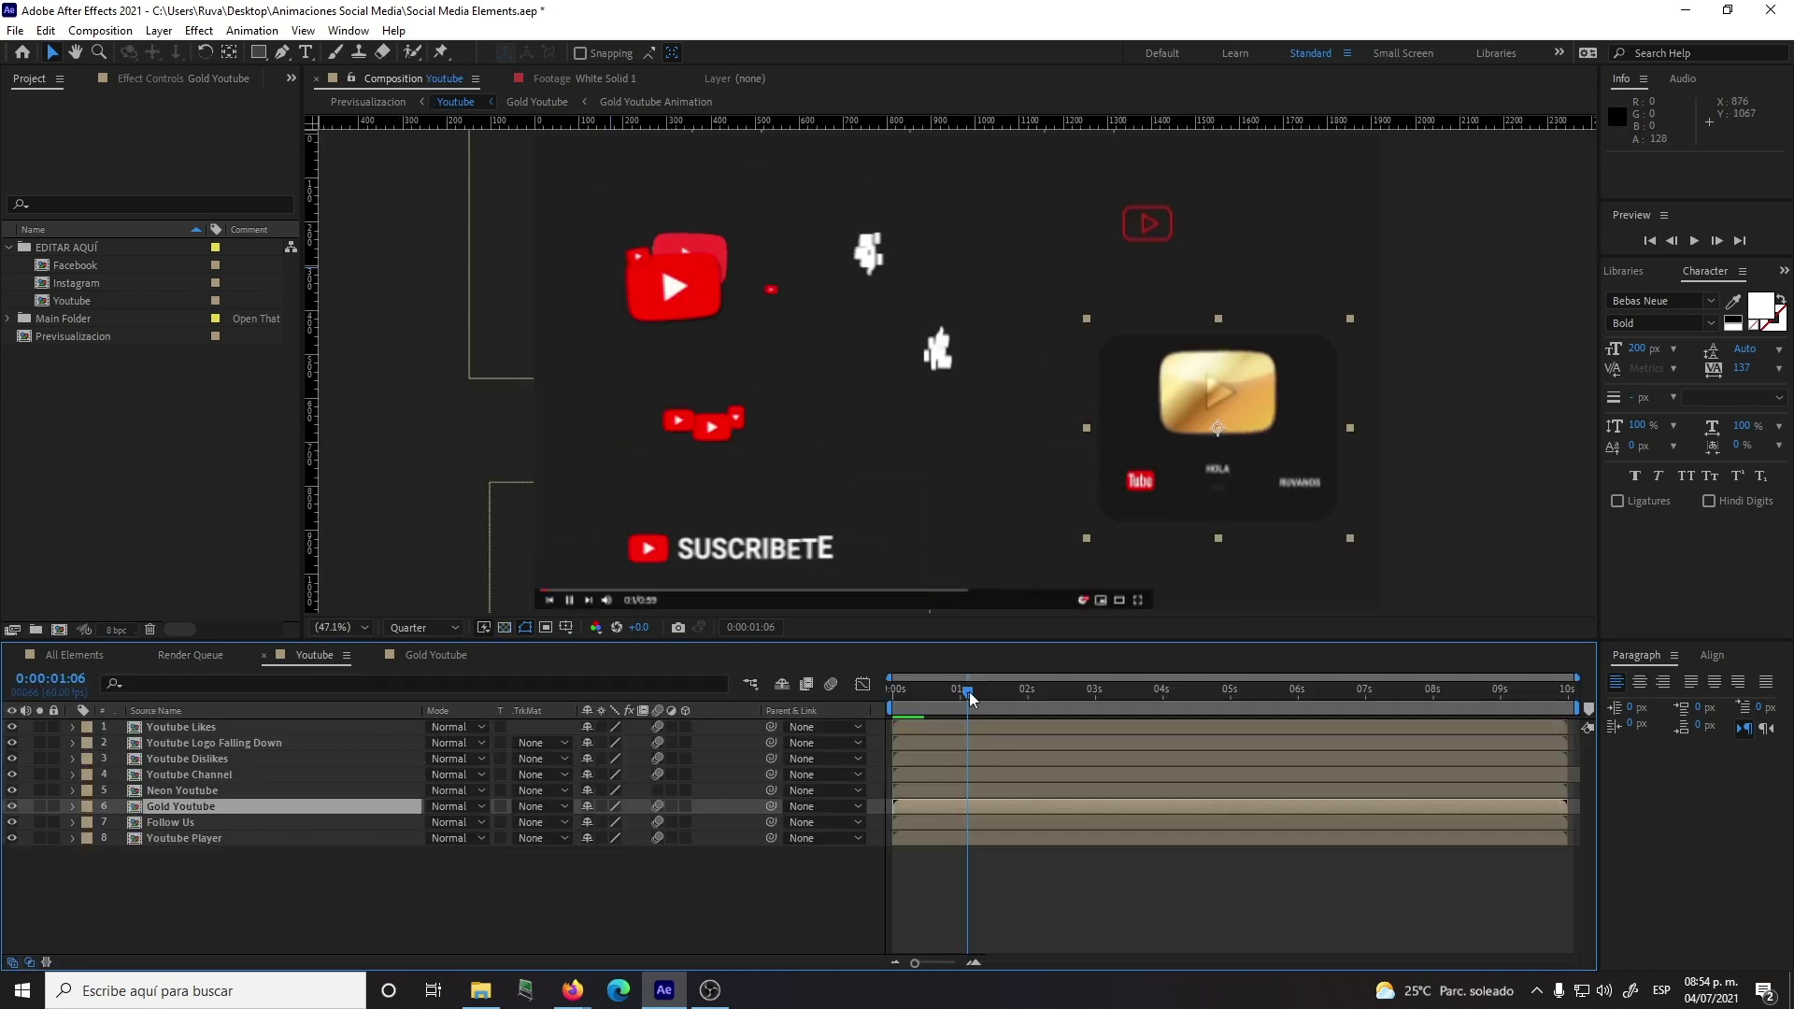
{"action": "left_click_drag", "start_coordinate": [971, 699], "coordinate": [1249, 710]}
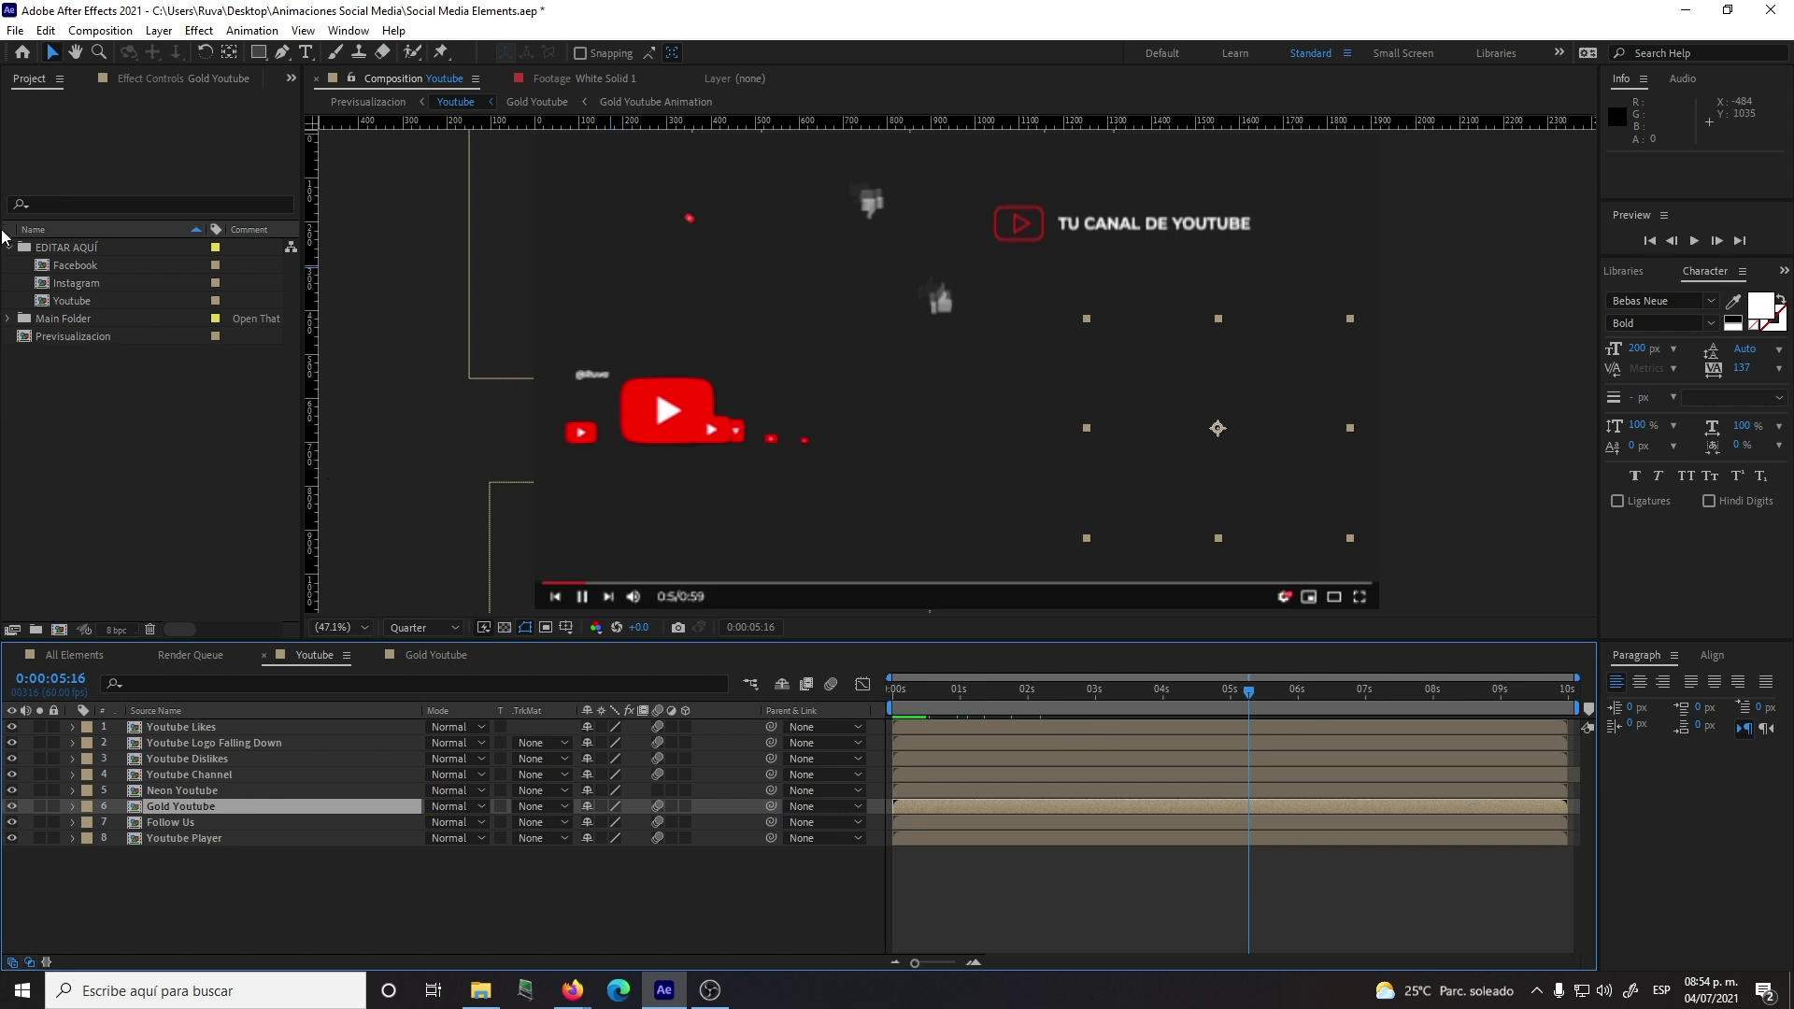
{"action": "left_click", "coordinate": [1098, 699]}
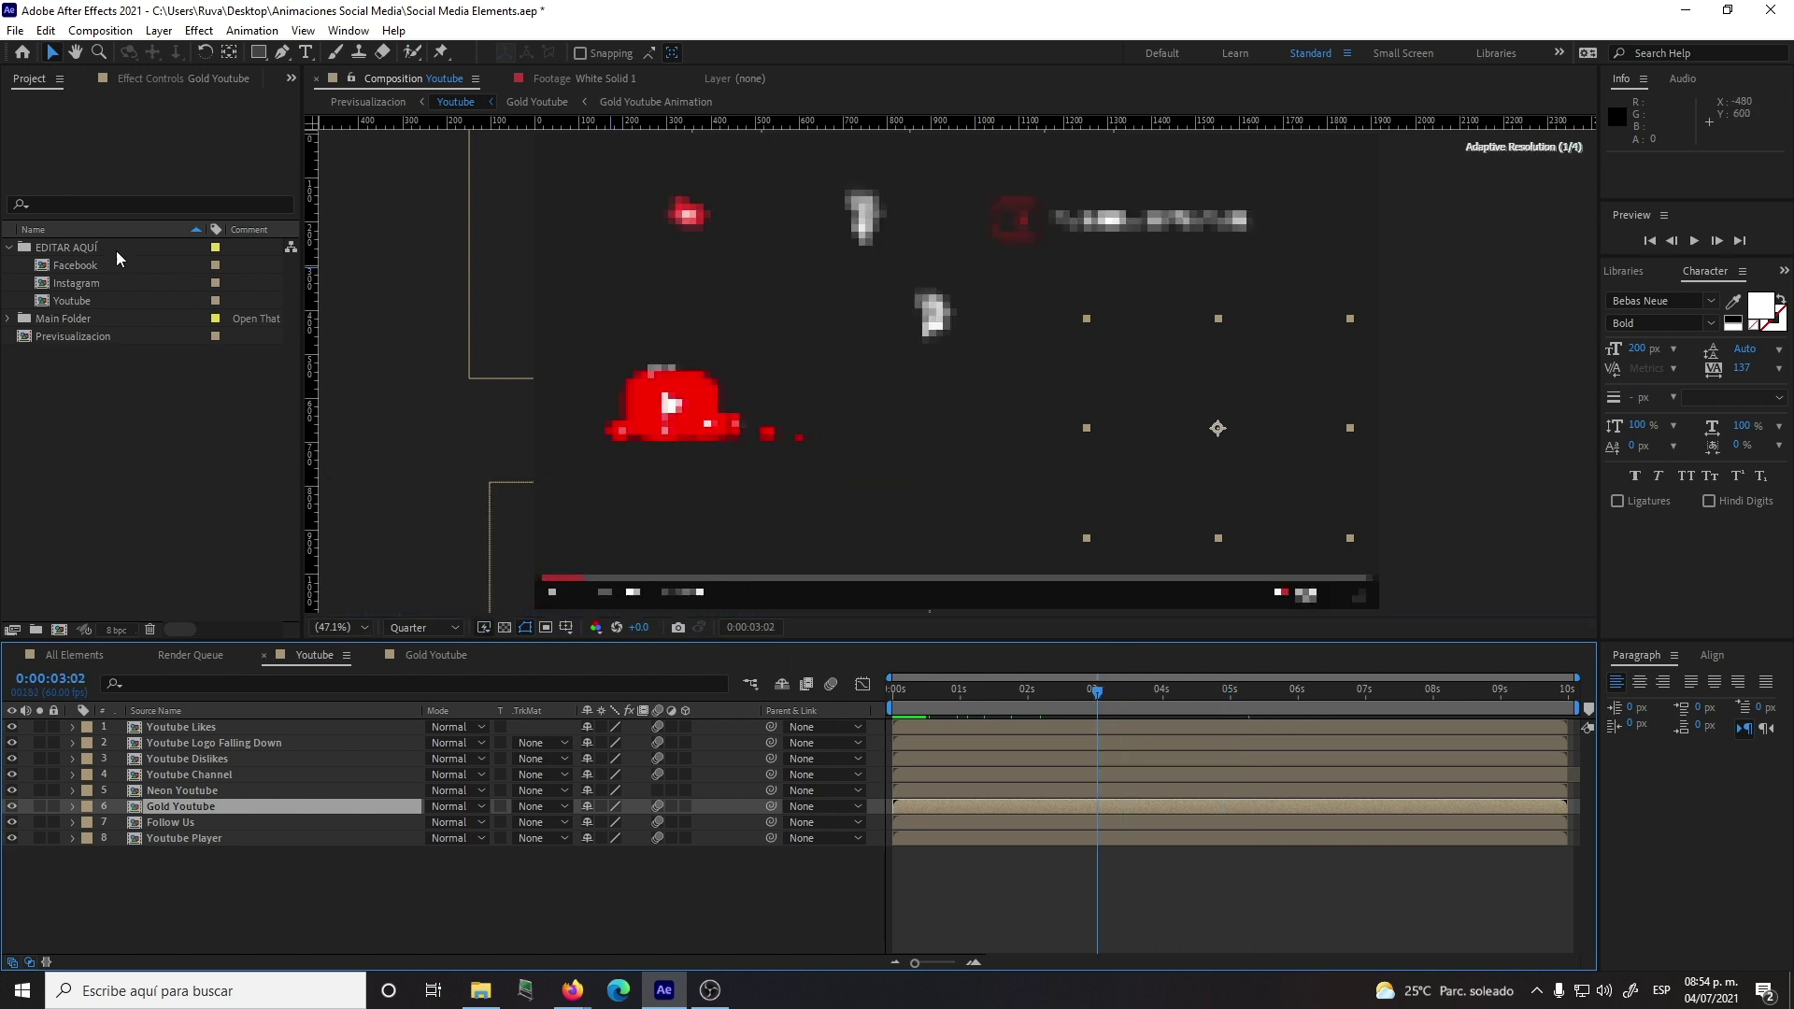
Step: Open the Instagram comp, set resolution to Third, and preview it from the start
{"action": "double_click", "coordinate": [44, 285]}
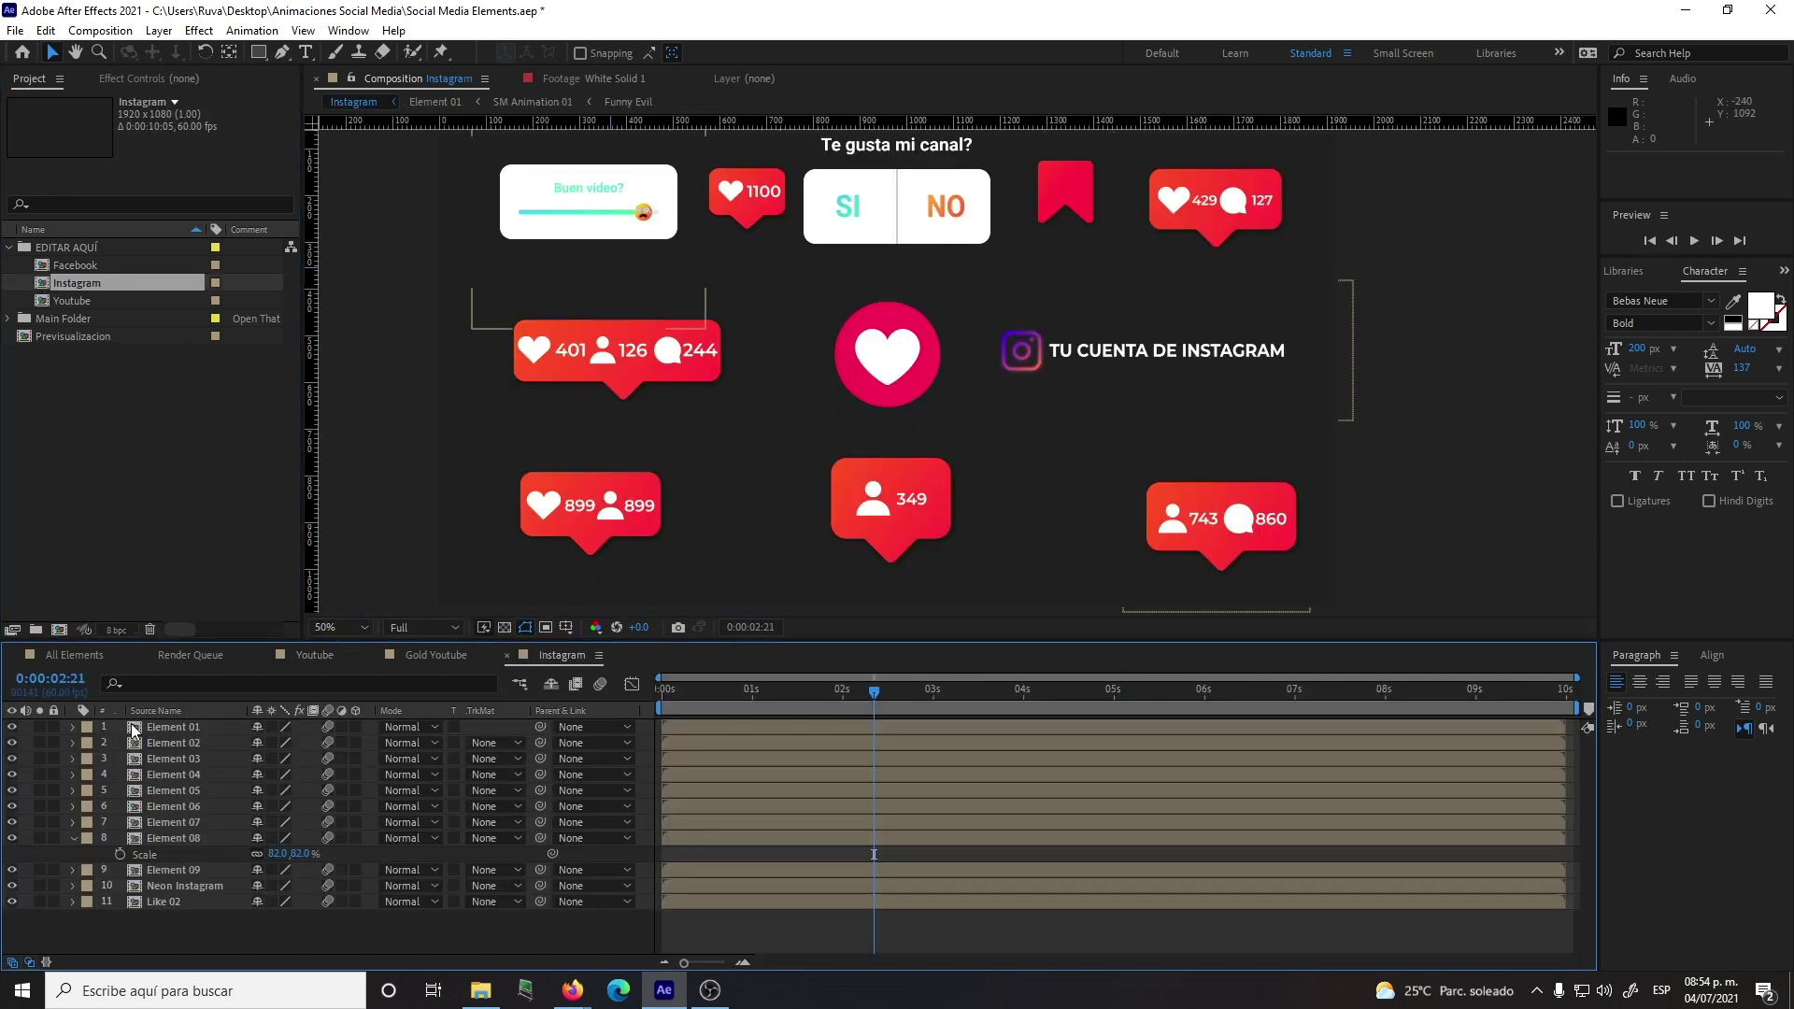
{"action": "left_click", "coordinate": [671, 694]}
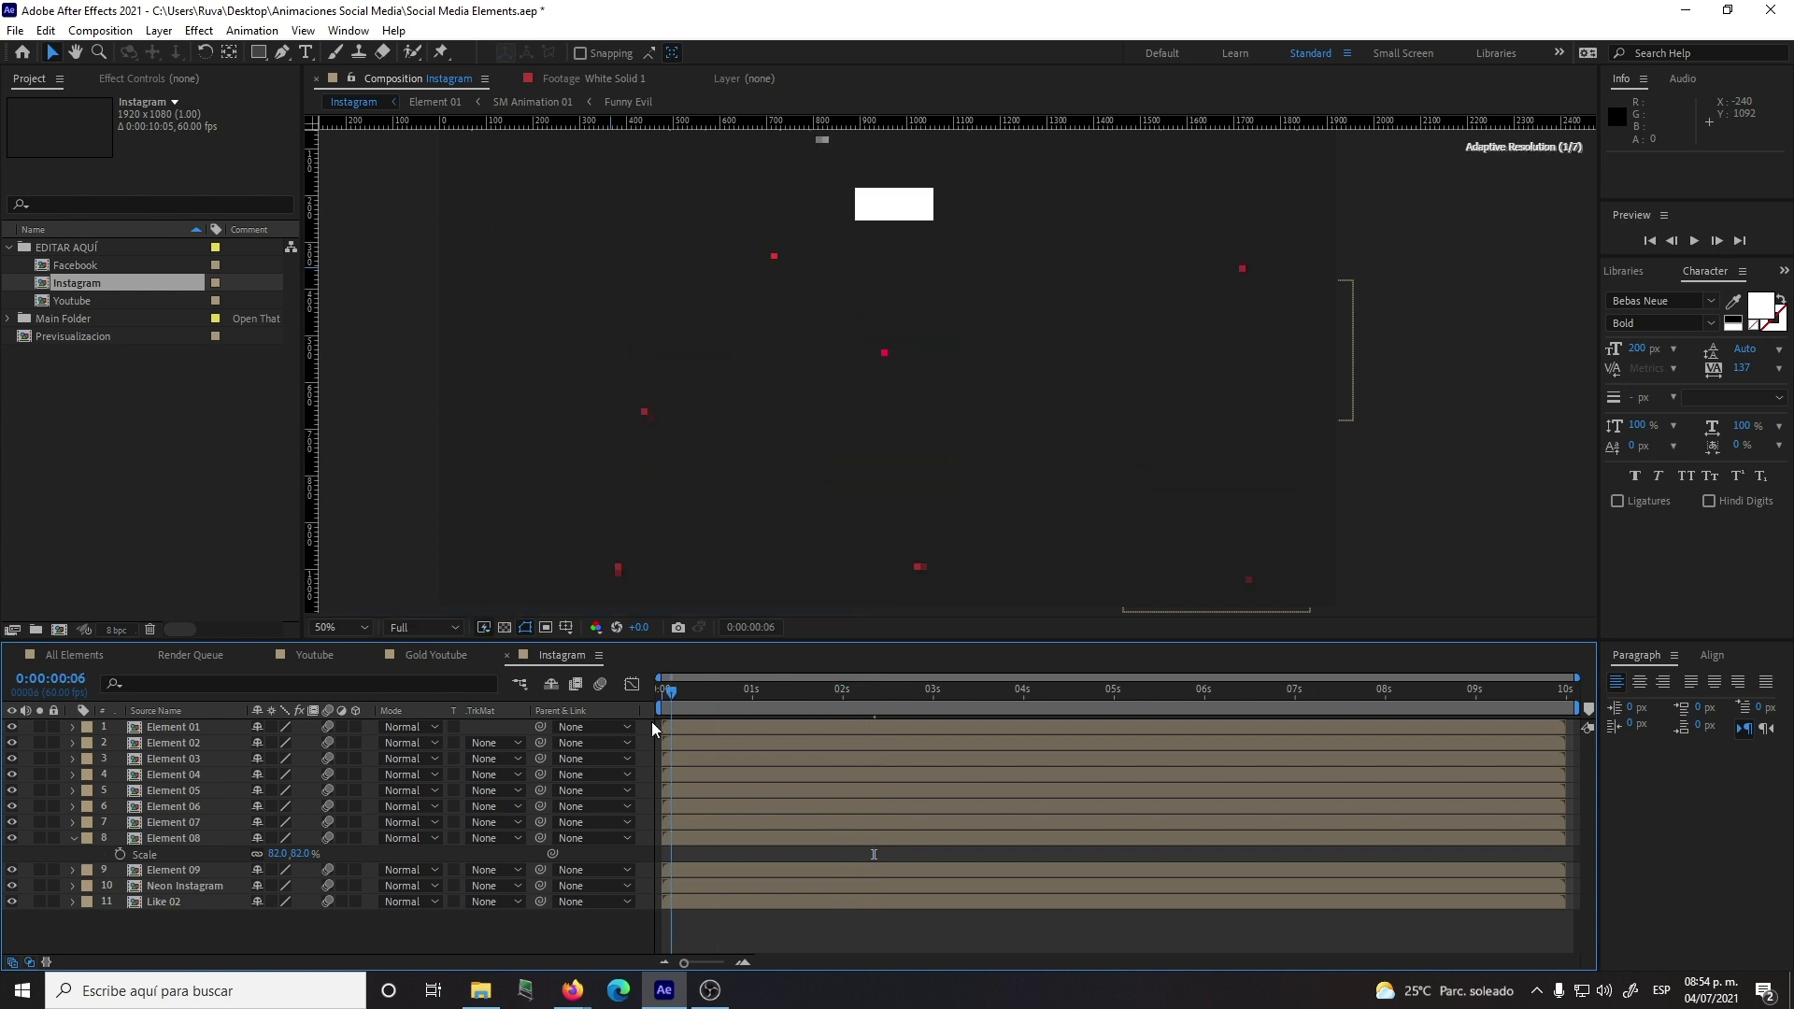
{"action": "left_click", "coordinate": [401, 626]}
{"action": "left_click", "coordinate": [428, 715]}
{"action": "key", "text": "space"}
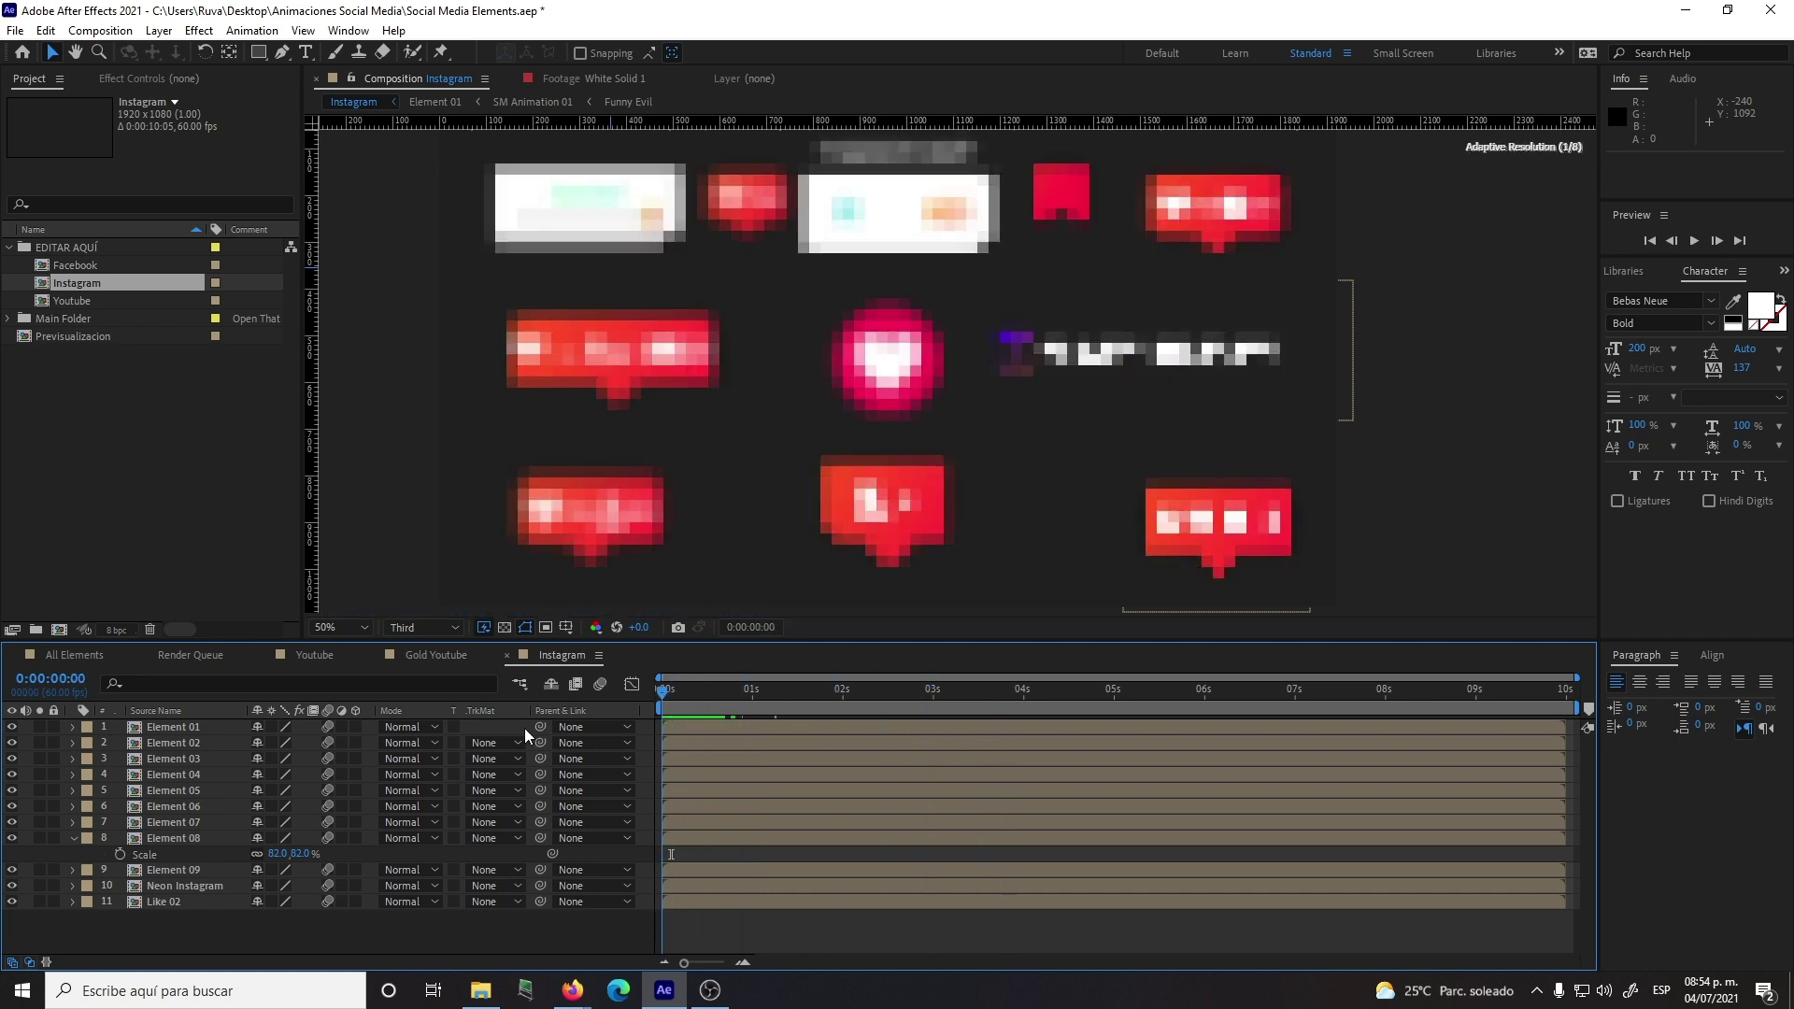
{"action": "key", "text": "space"}
{"action": "key", "text": "space"}
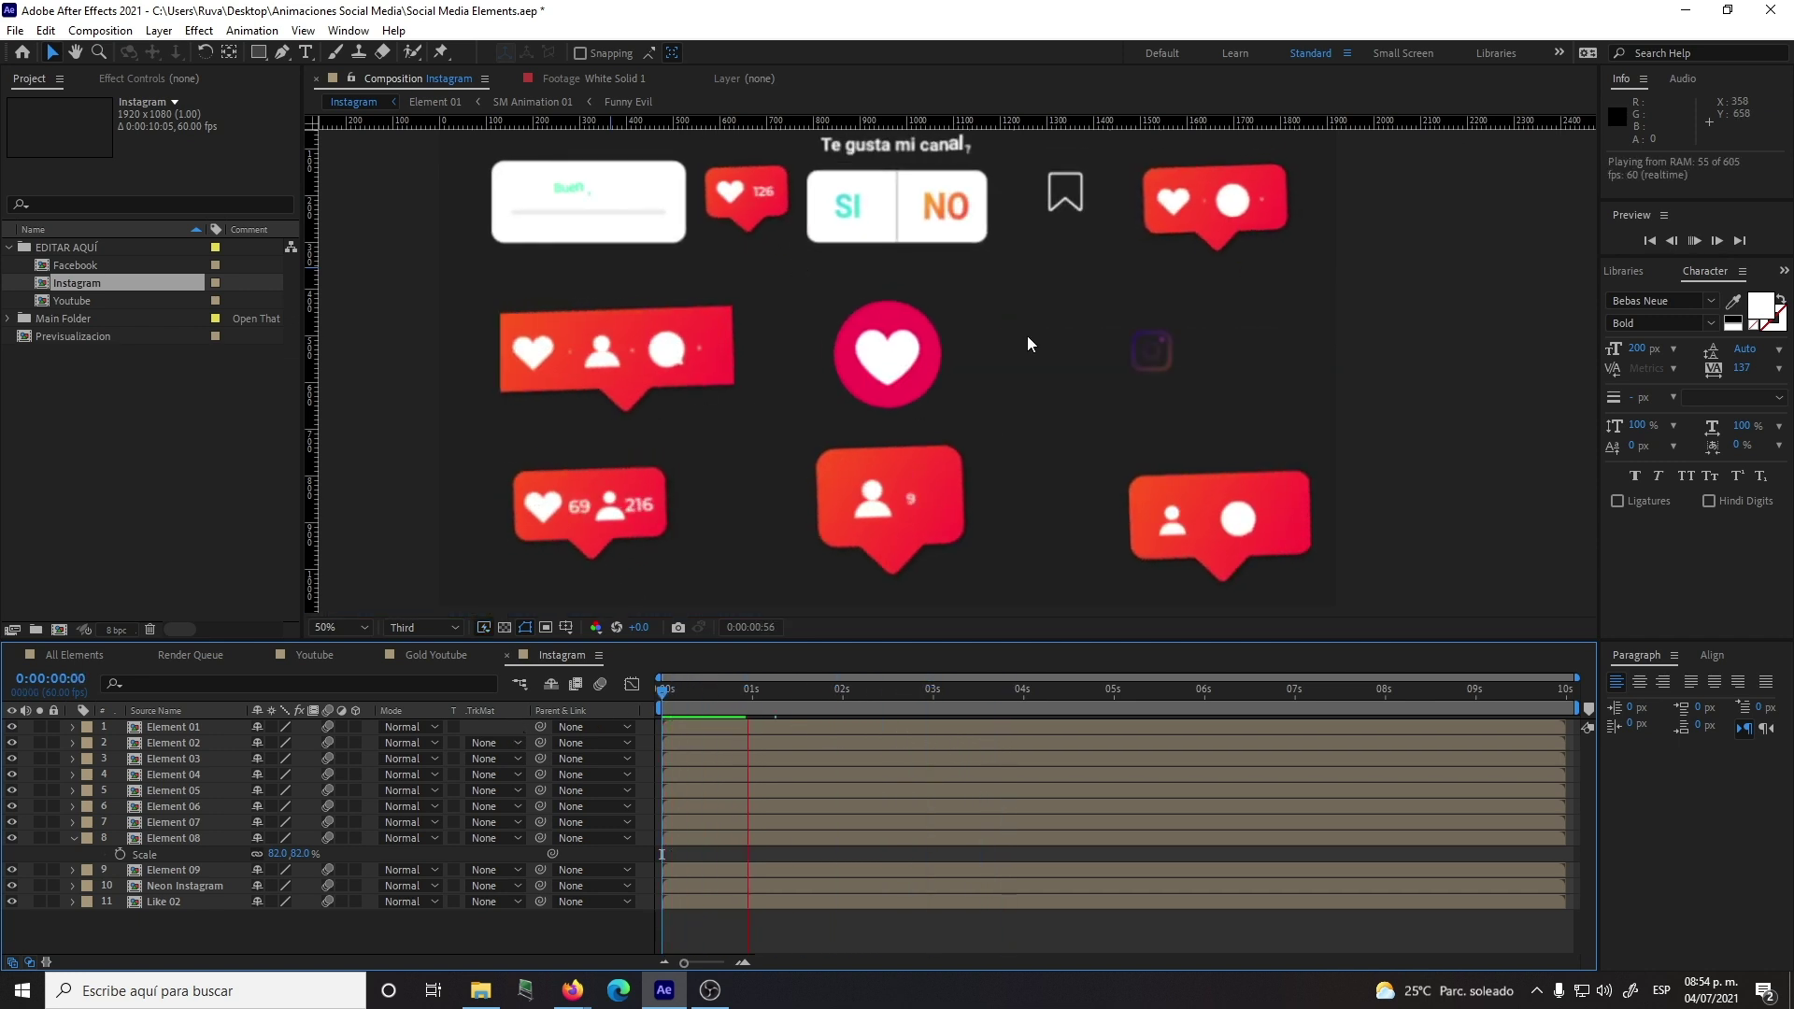
{"action": "key", "text": "space"}
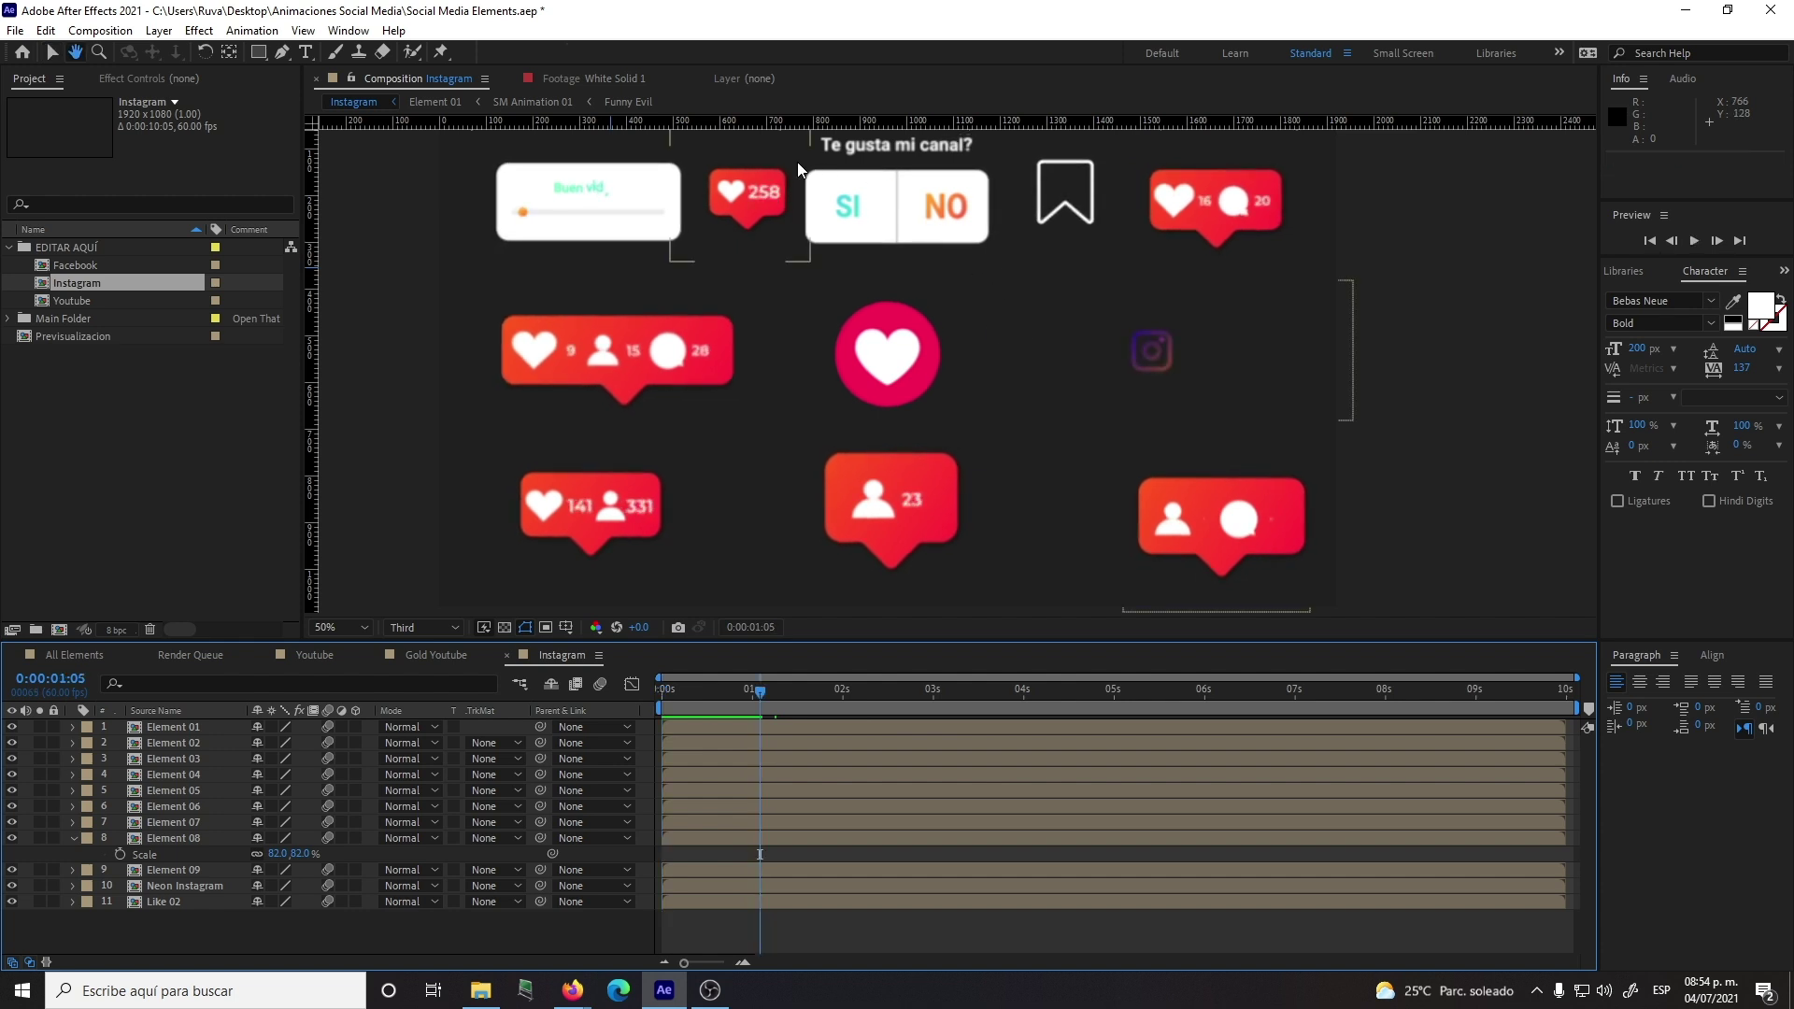
Step: Change the SM Animation 09 poll question from 'Te gusta mi canal?' to 'Te gustan los tacos?'
{"action": "double_click", "coordinate": [840, 224]}
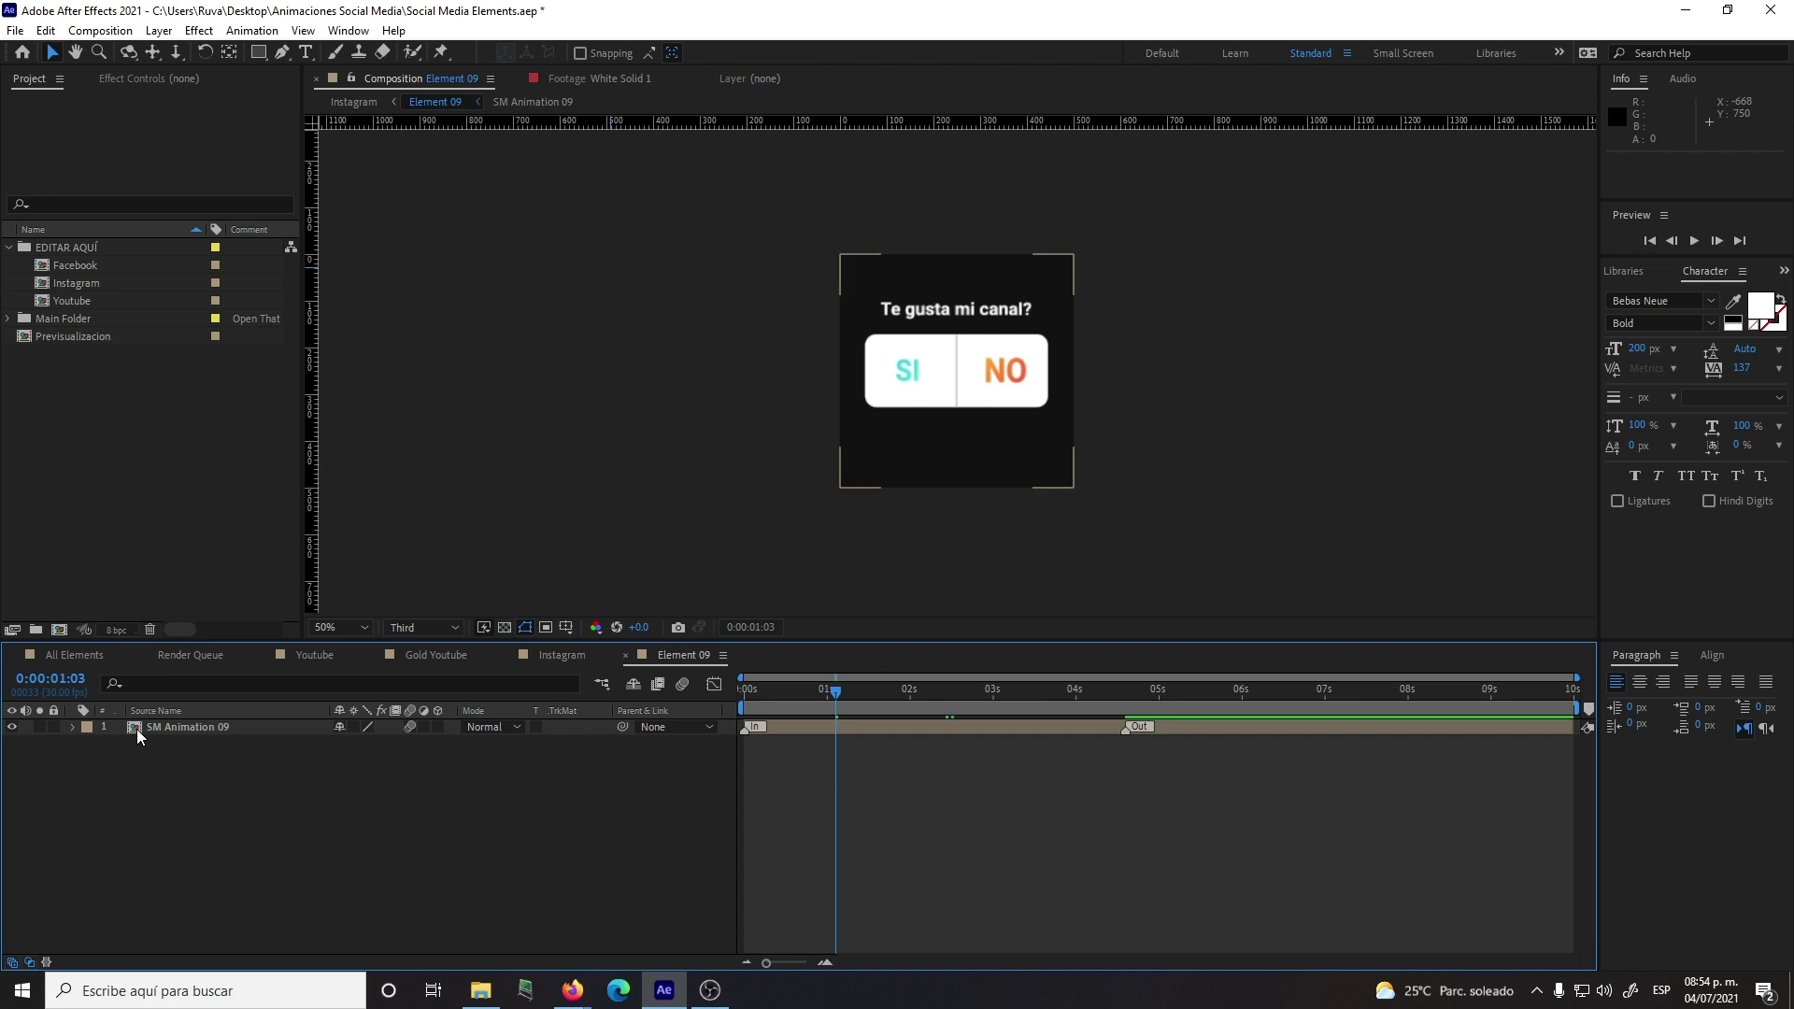
{"action": "double_click", "coordinate": [137, 729]}
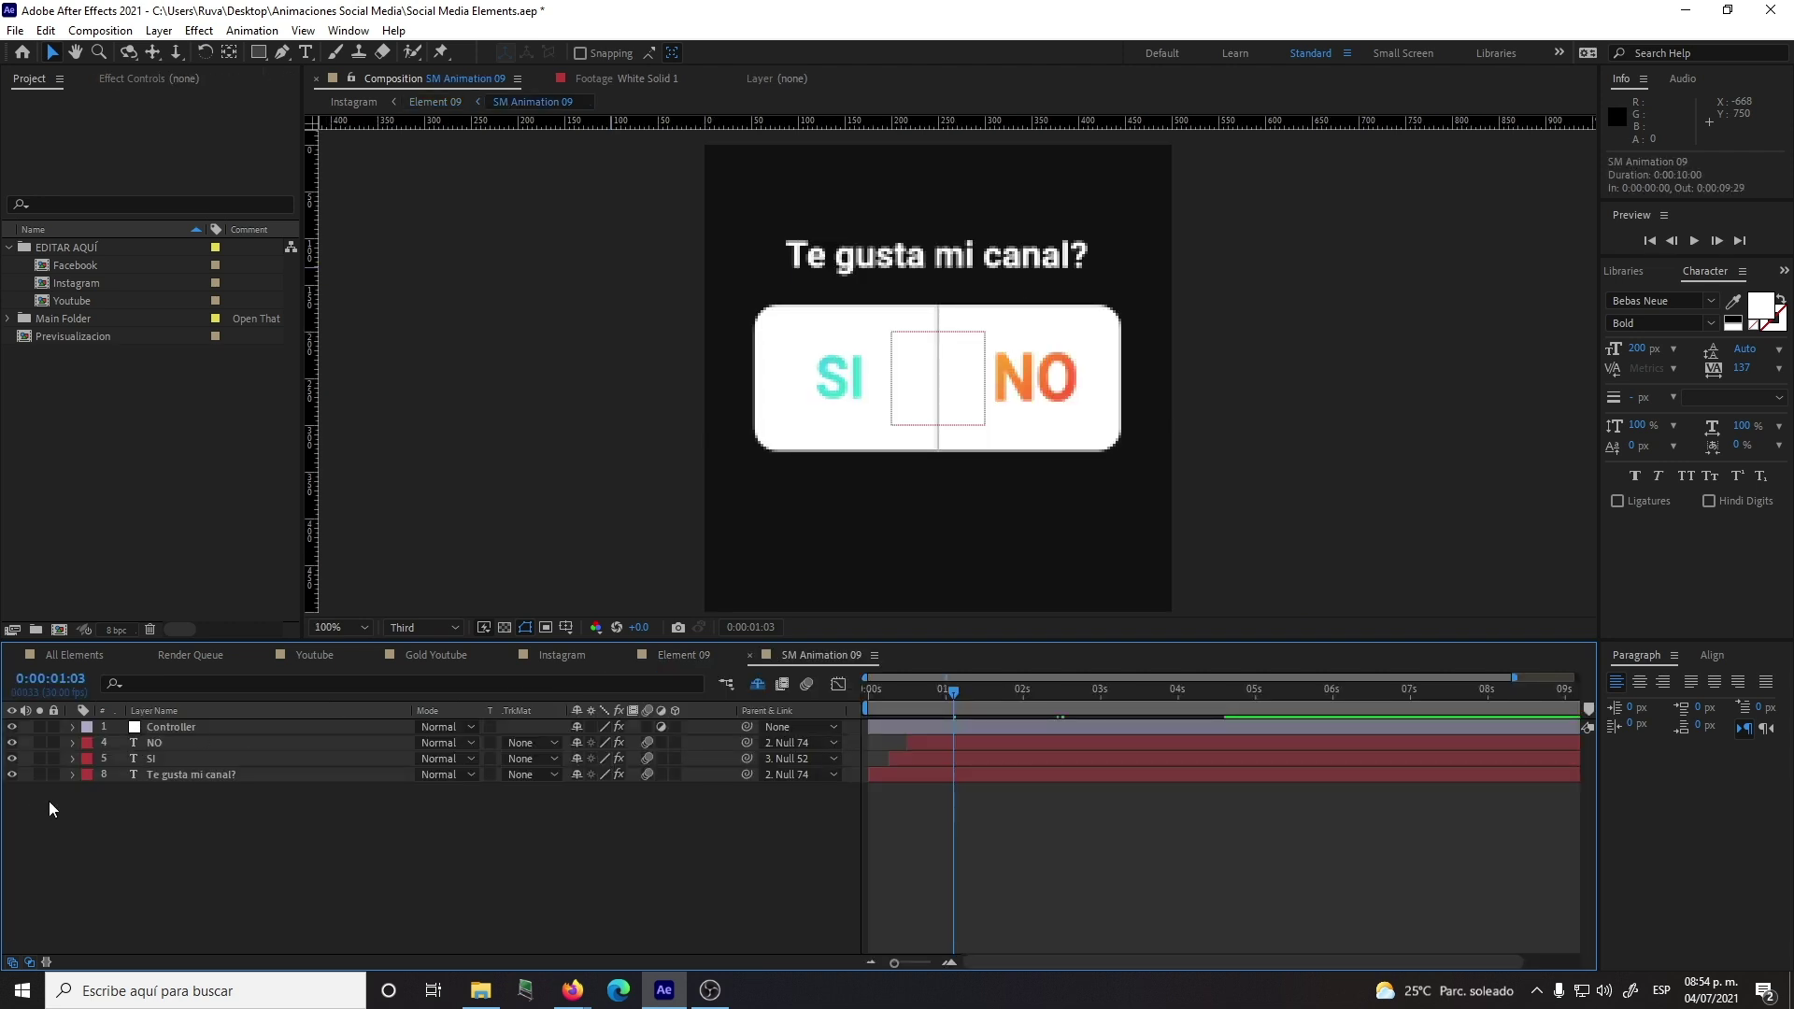
{"action": "double_click", "coordinate": [133, 773]}
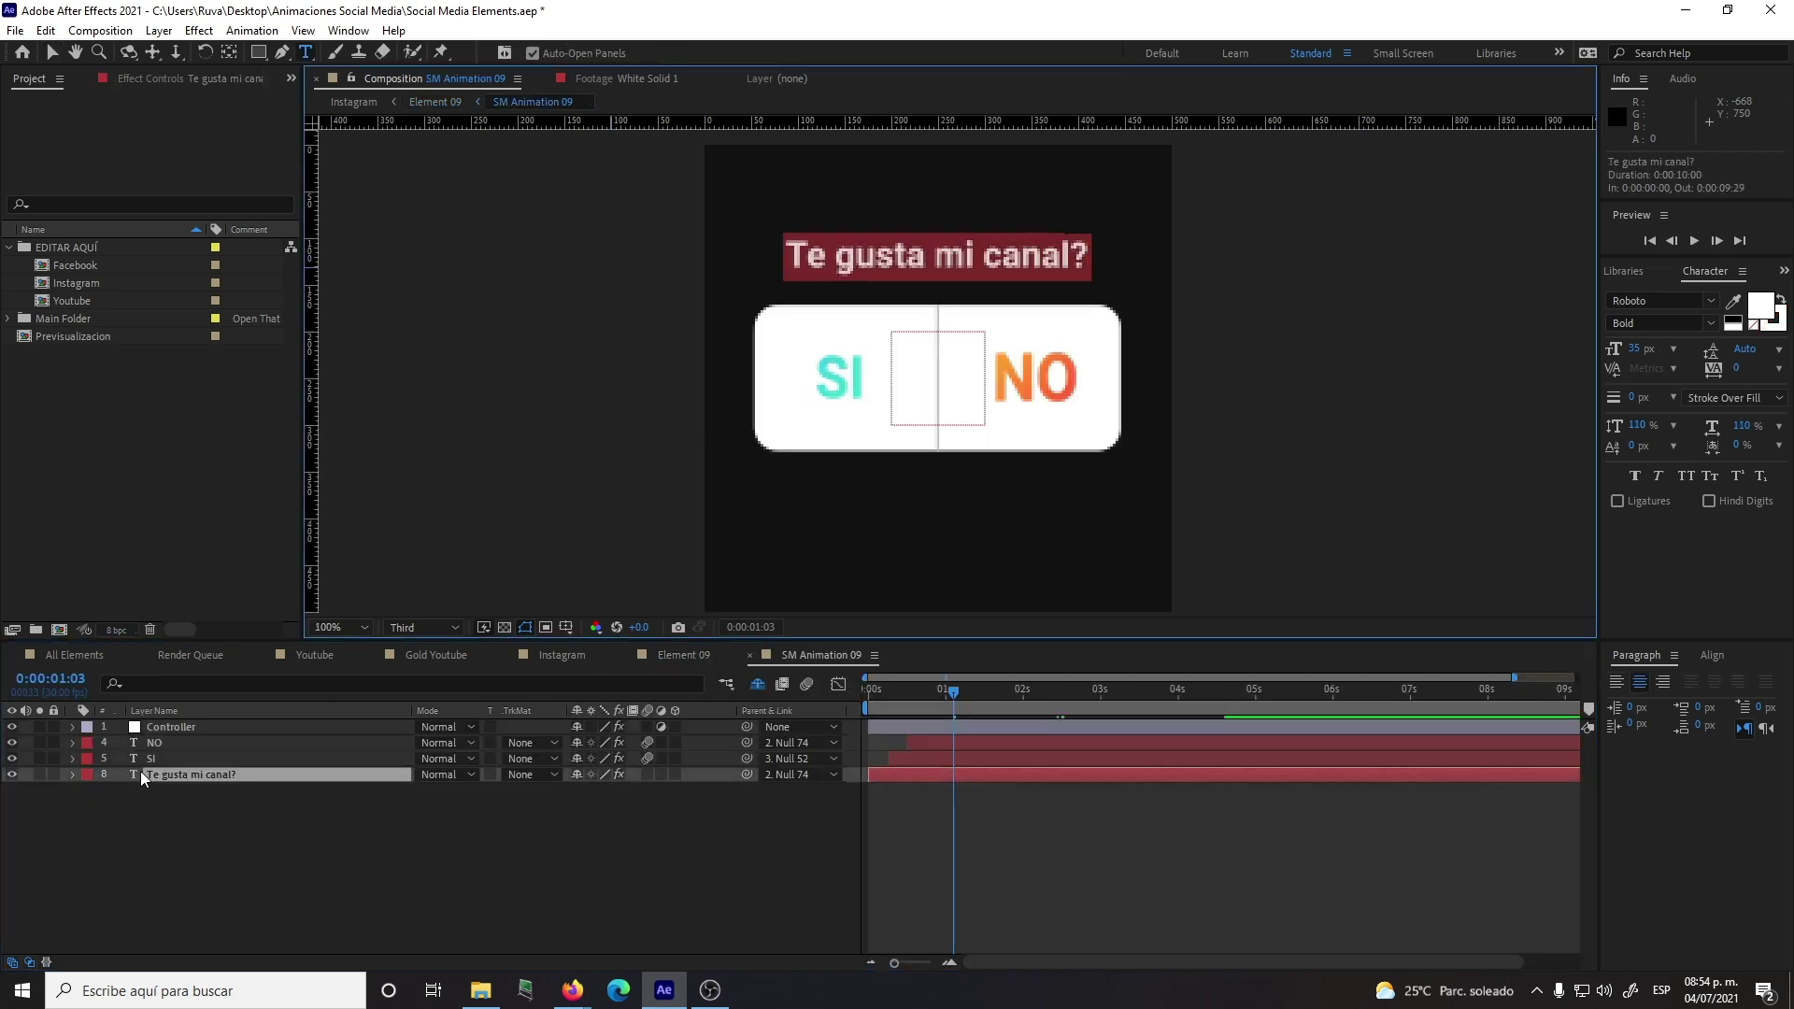
{"action": "type", "text": "Te gustan"}
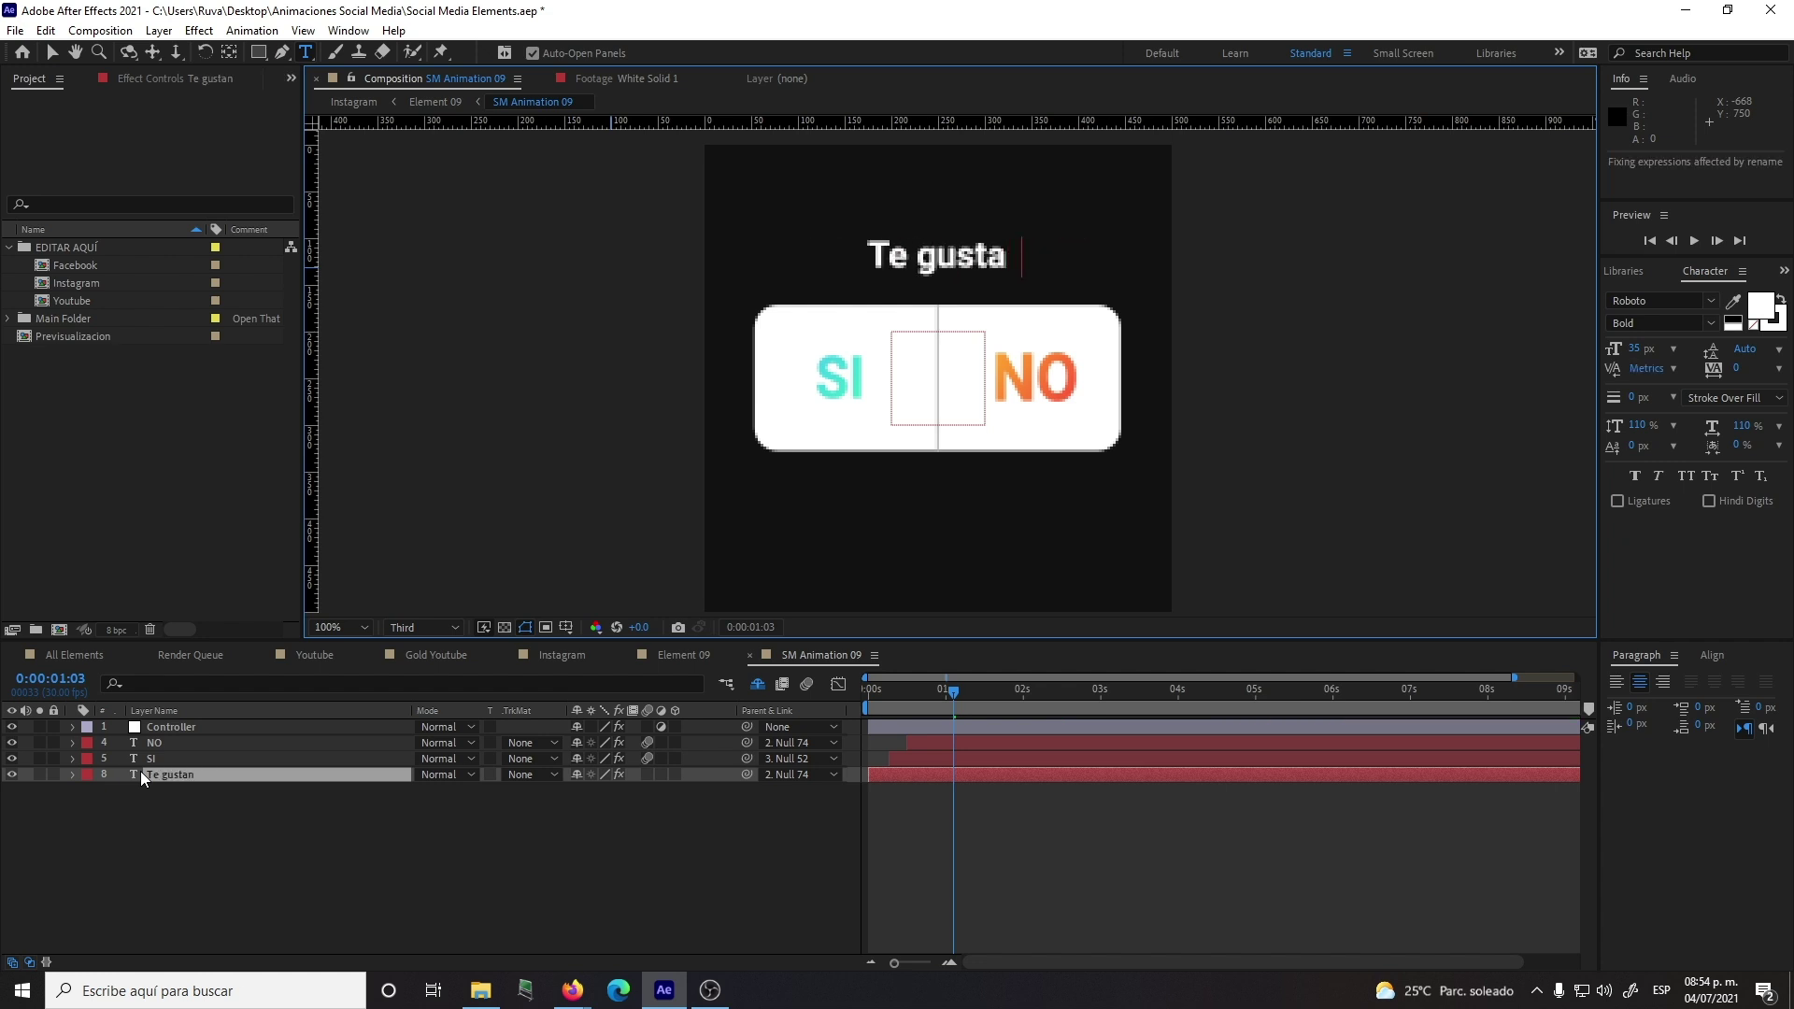
{"action": "type", "text": " los tacos?"}
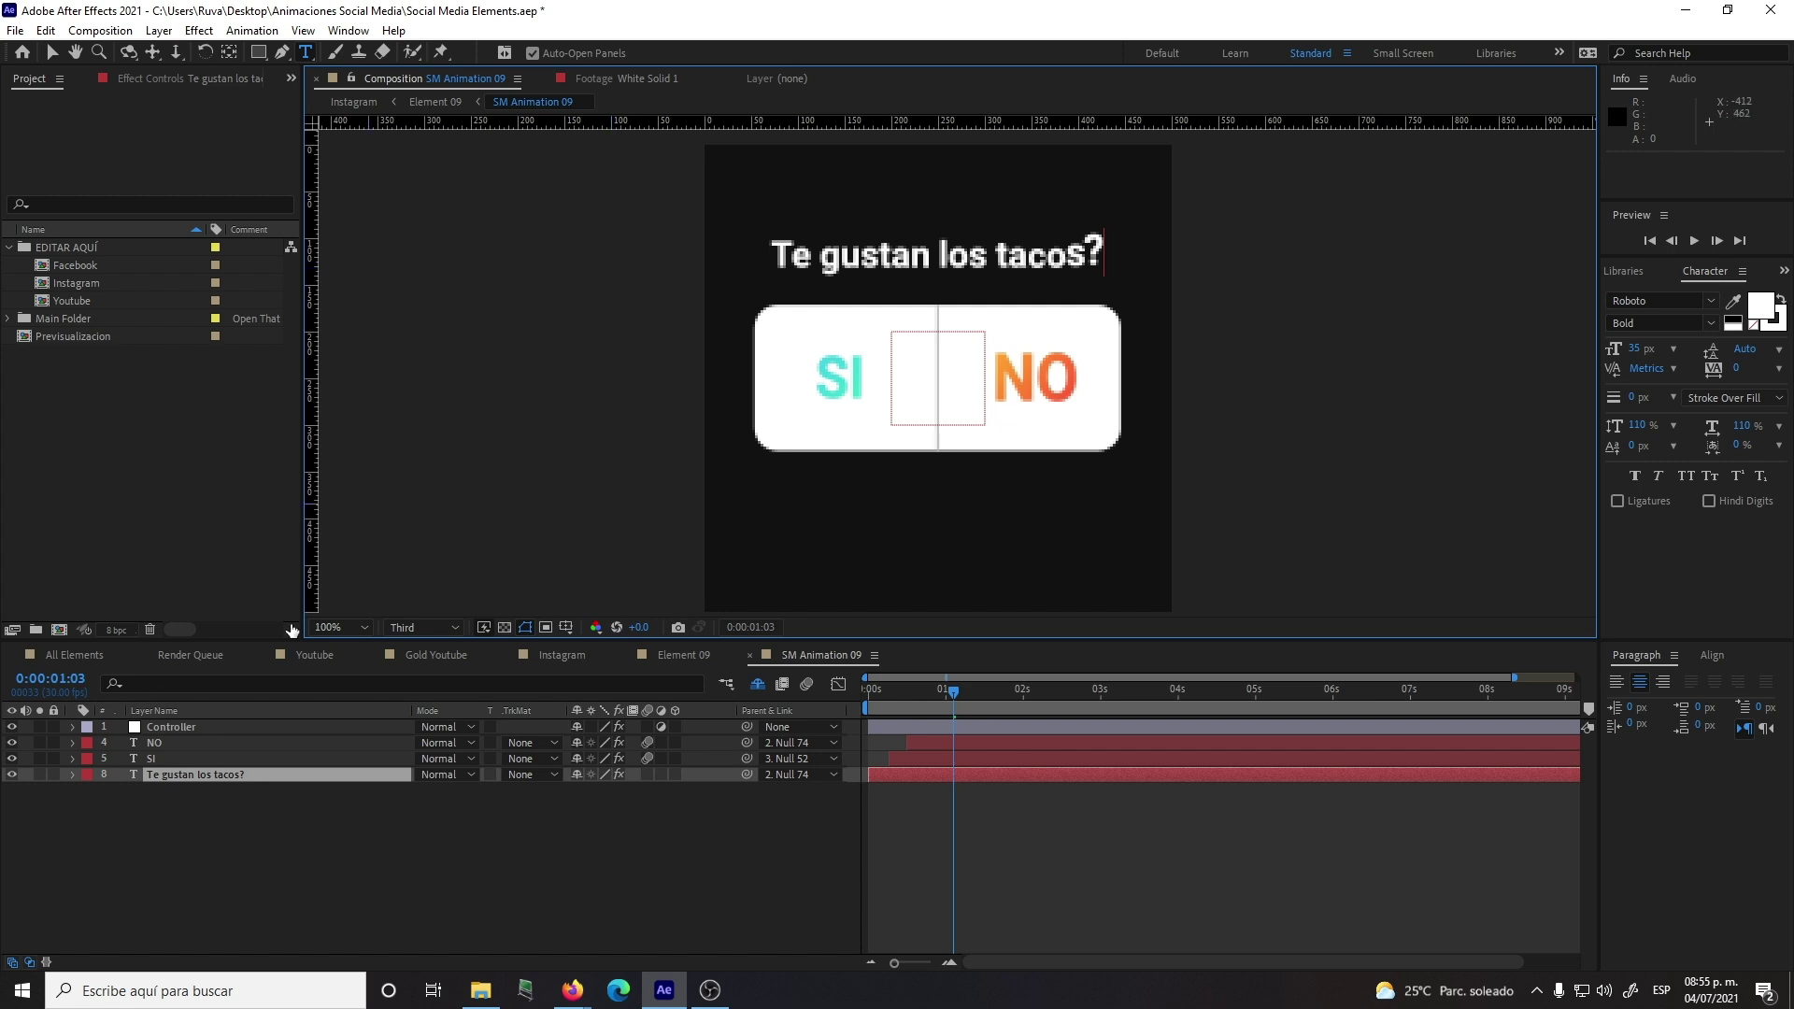
Step: Check the SI and NO answer layers, then preview the poll in Element 09
{"action": "left_click", "coordinate": [150, 759]}
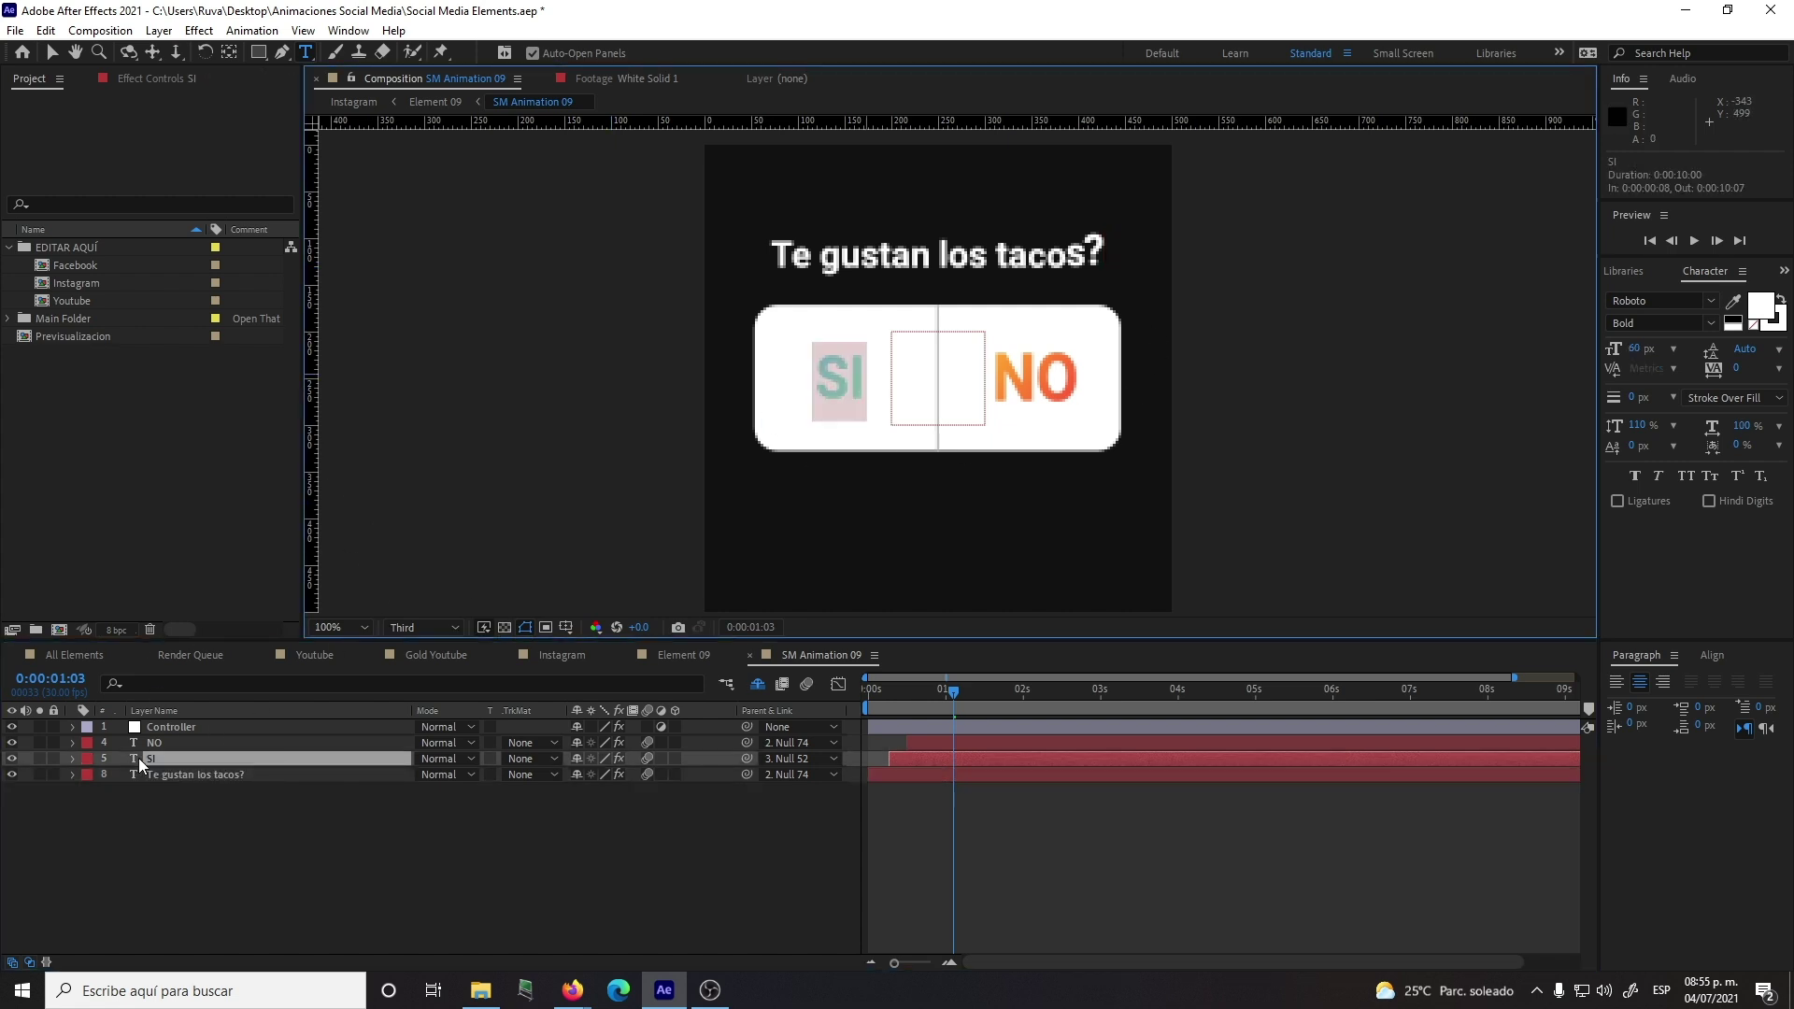
{"action": "left_click", "coordinate": [145, 743]}
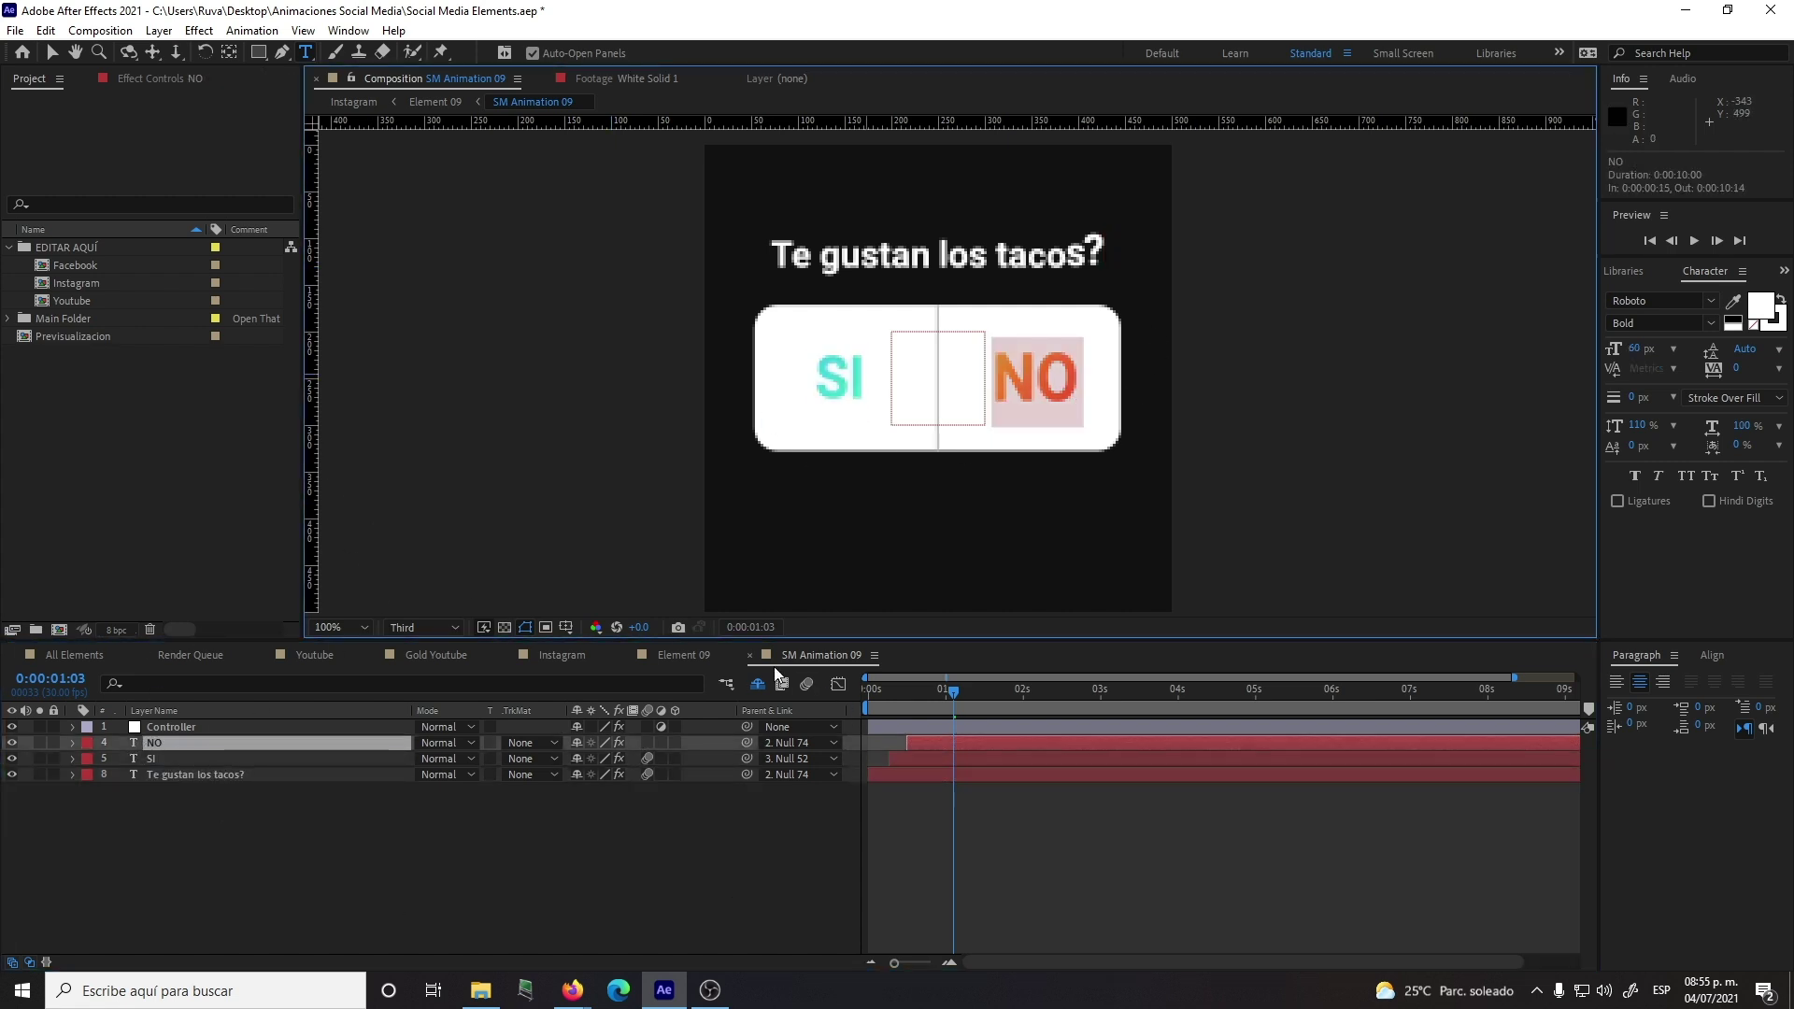
{"action": "left_click", "coordinate": [751, 655]}
{"action": "key", "text": "space"}
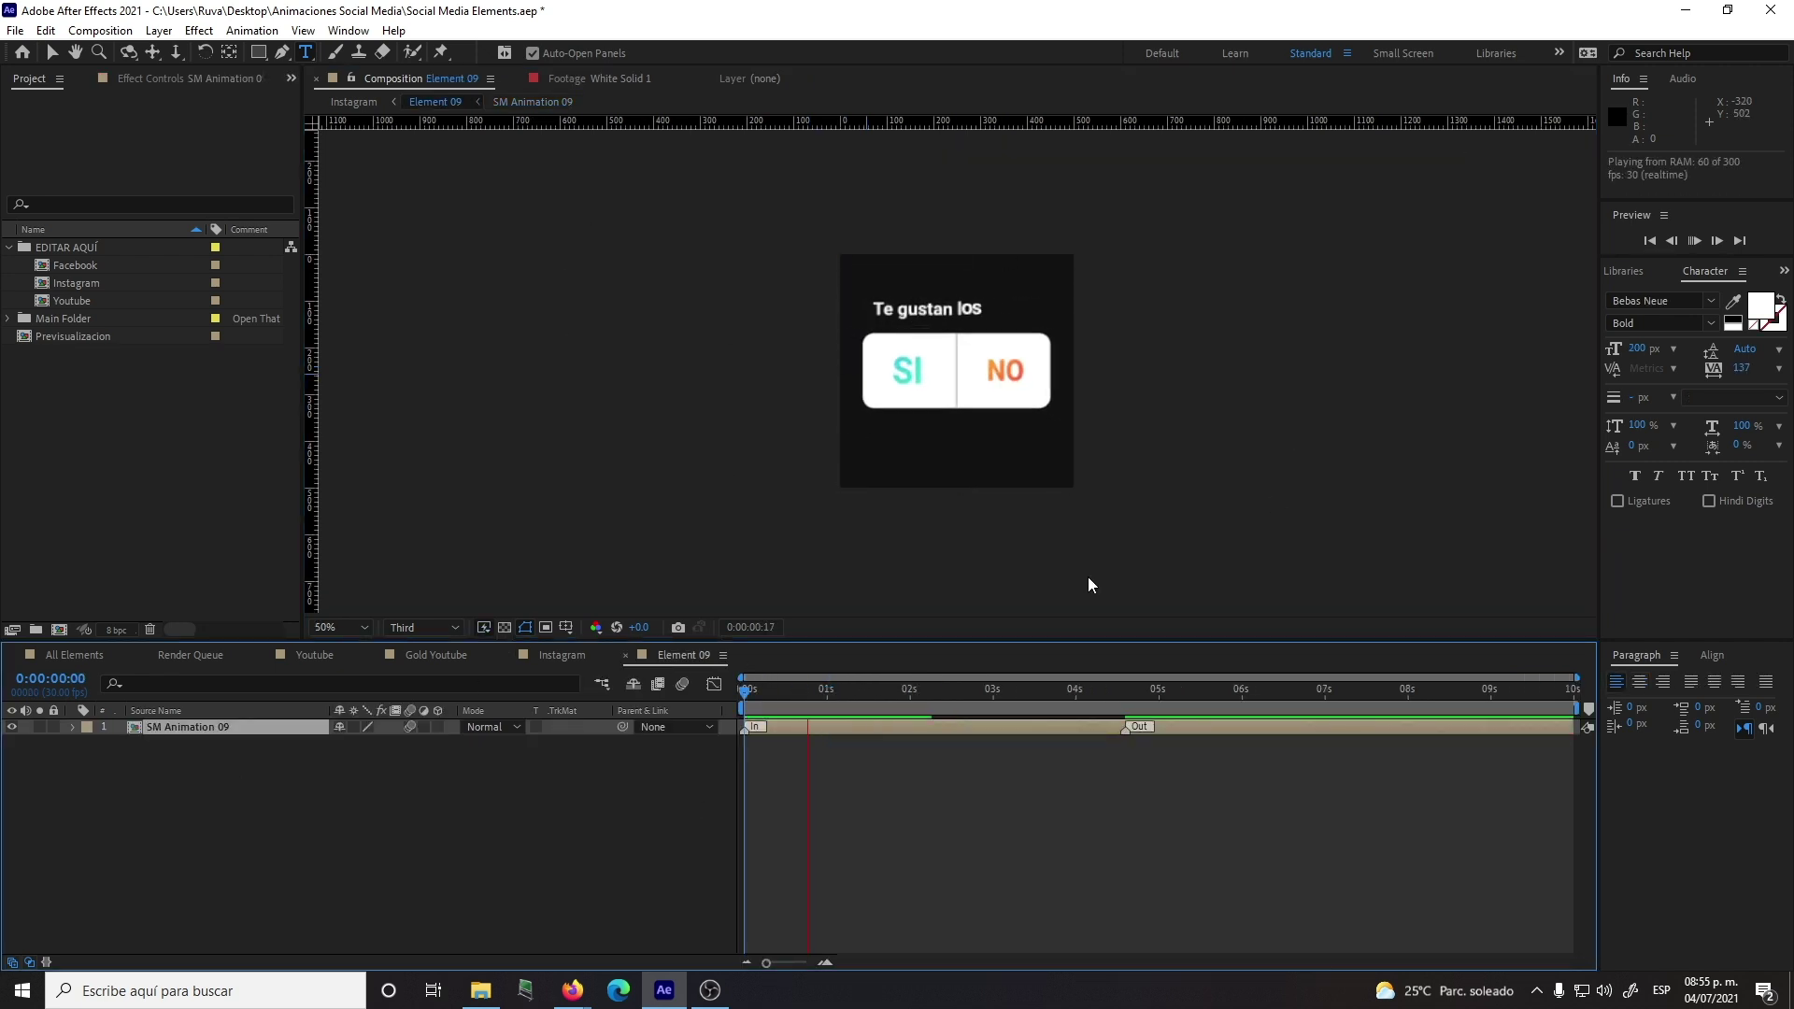
Step: Queue Element 09 as render item 2 with Lossless output to Element 09.avi
{"action": "key", "text": "space"}
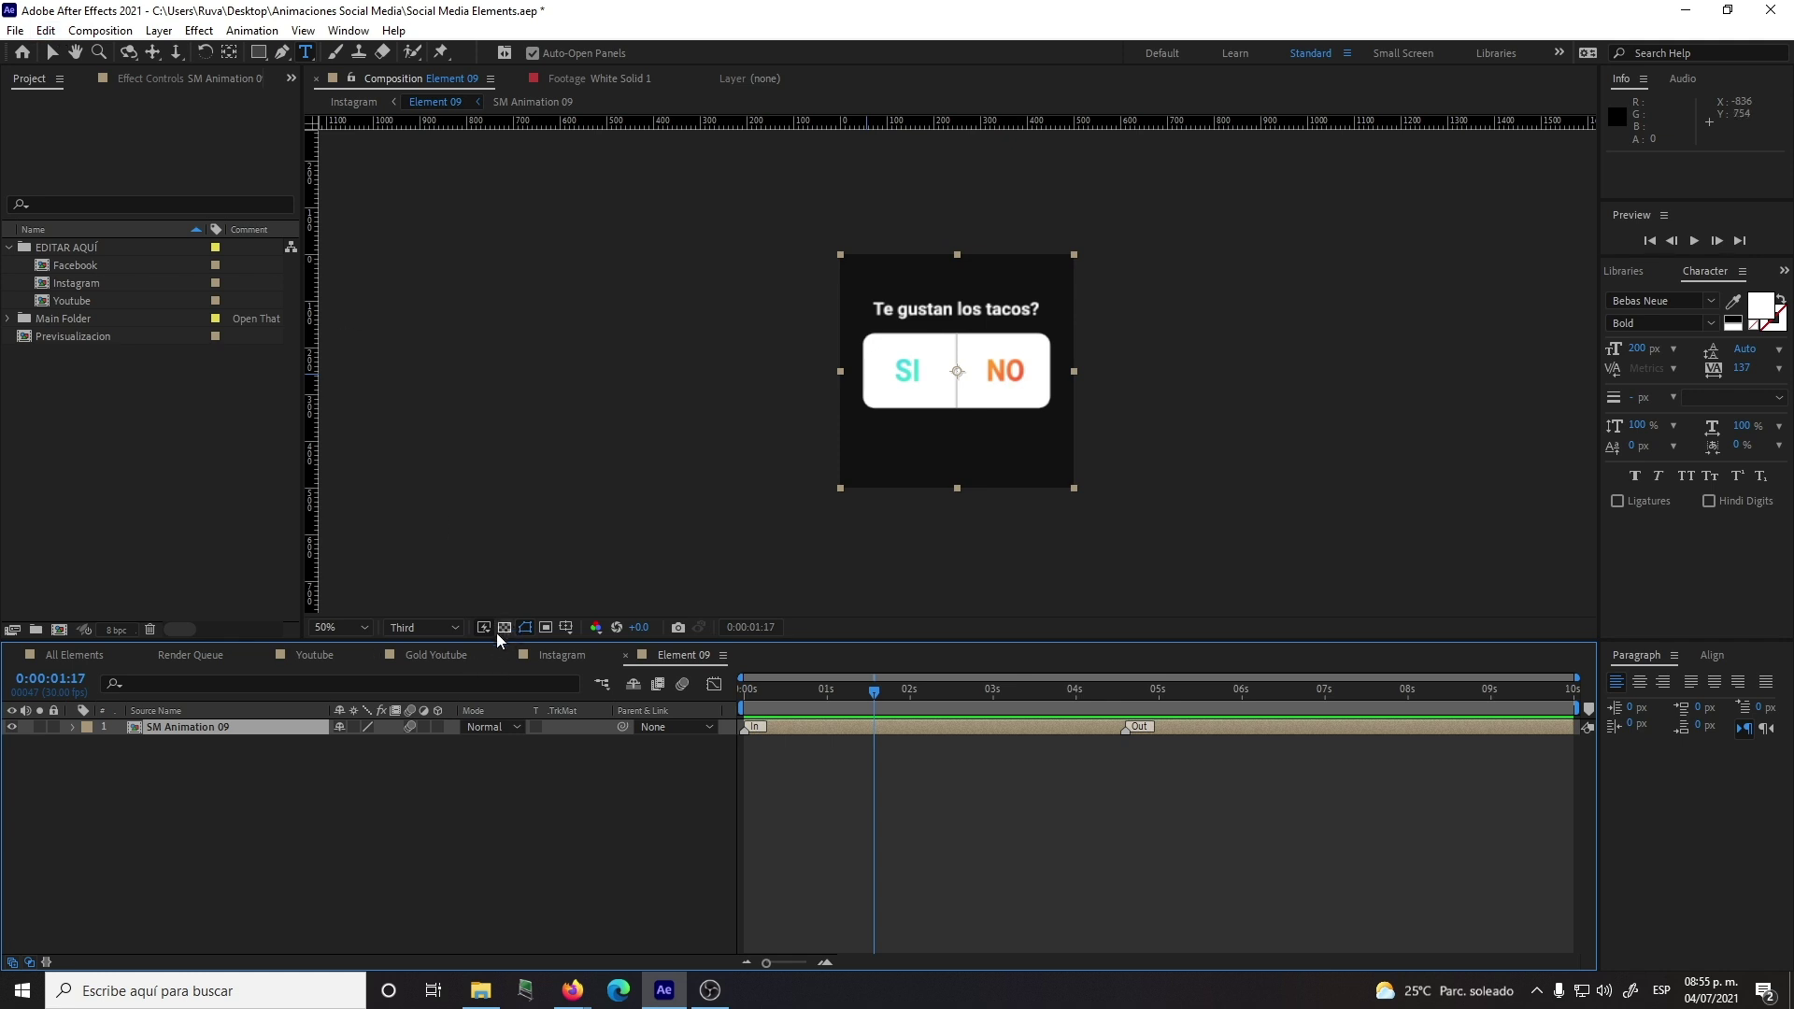
{"action": "left_click", "coordinate": [505, 628]}
{"action": "left_click", "coordinate": [506, 629]}
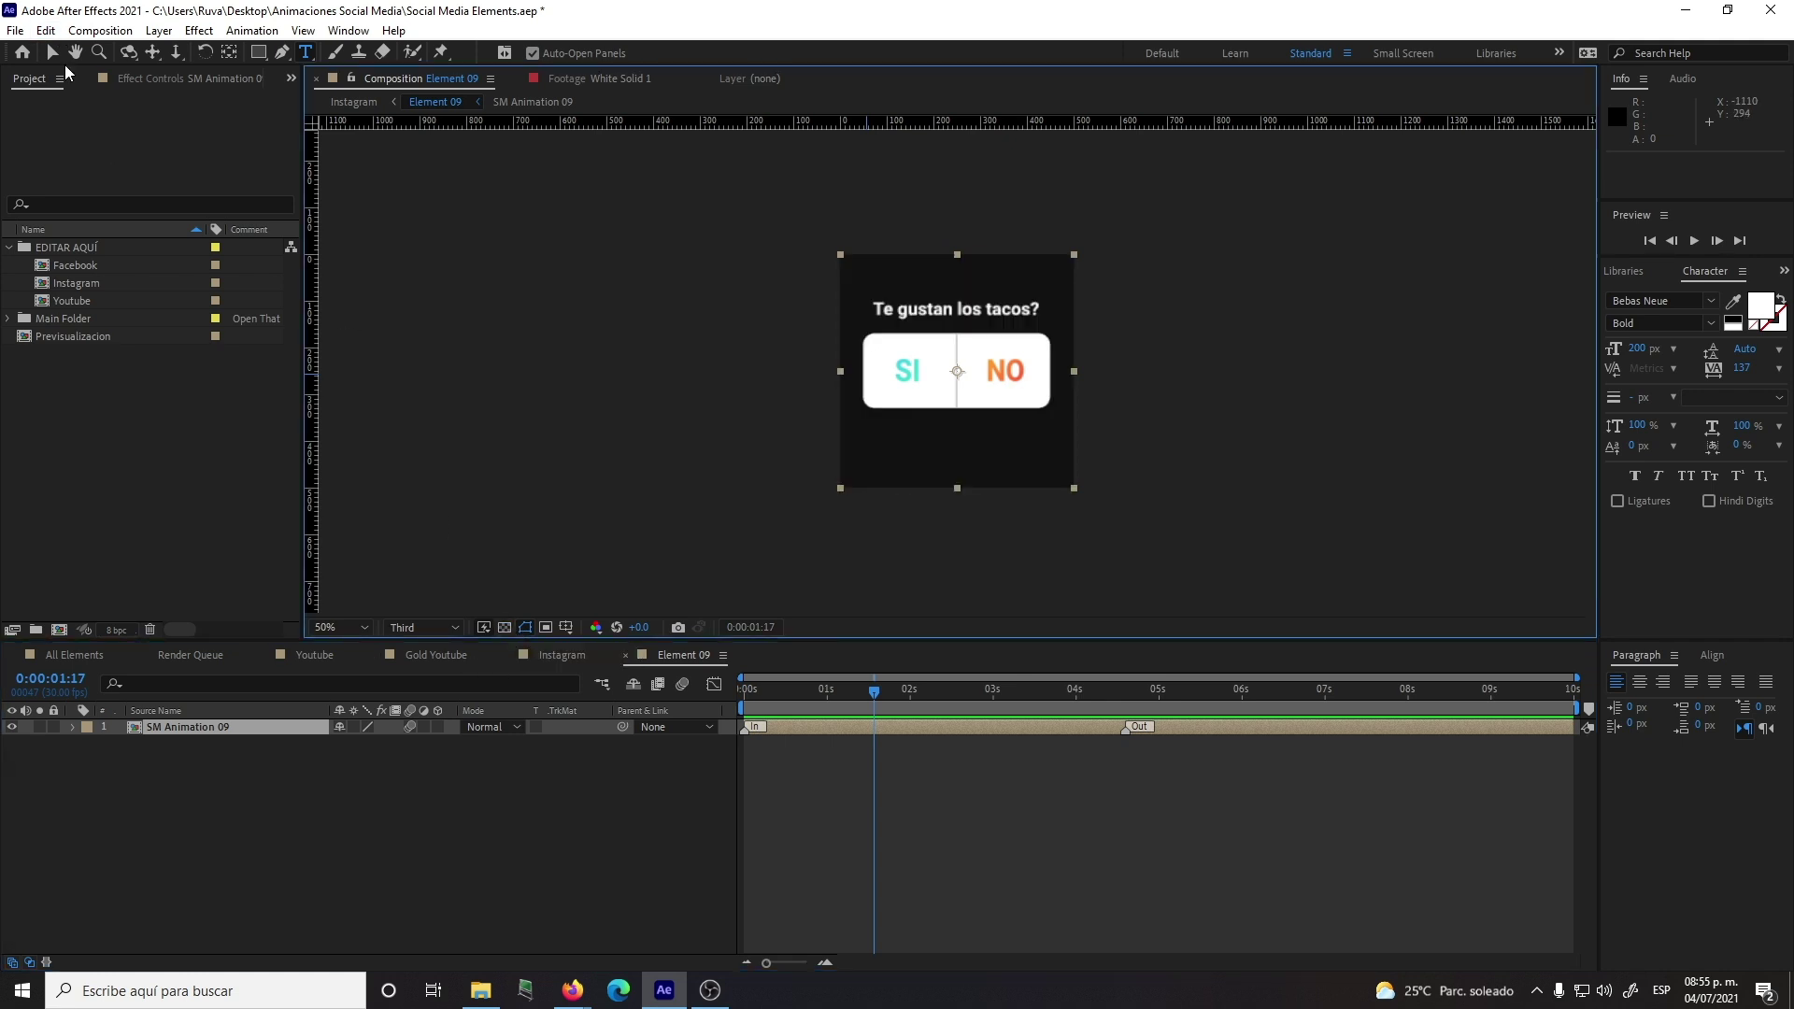
{"action": "left_click", "coordinate": [100, 31]}
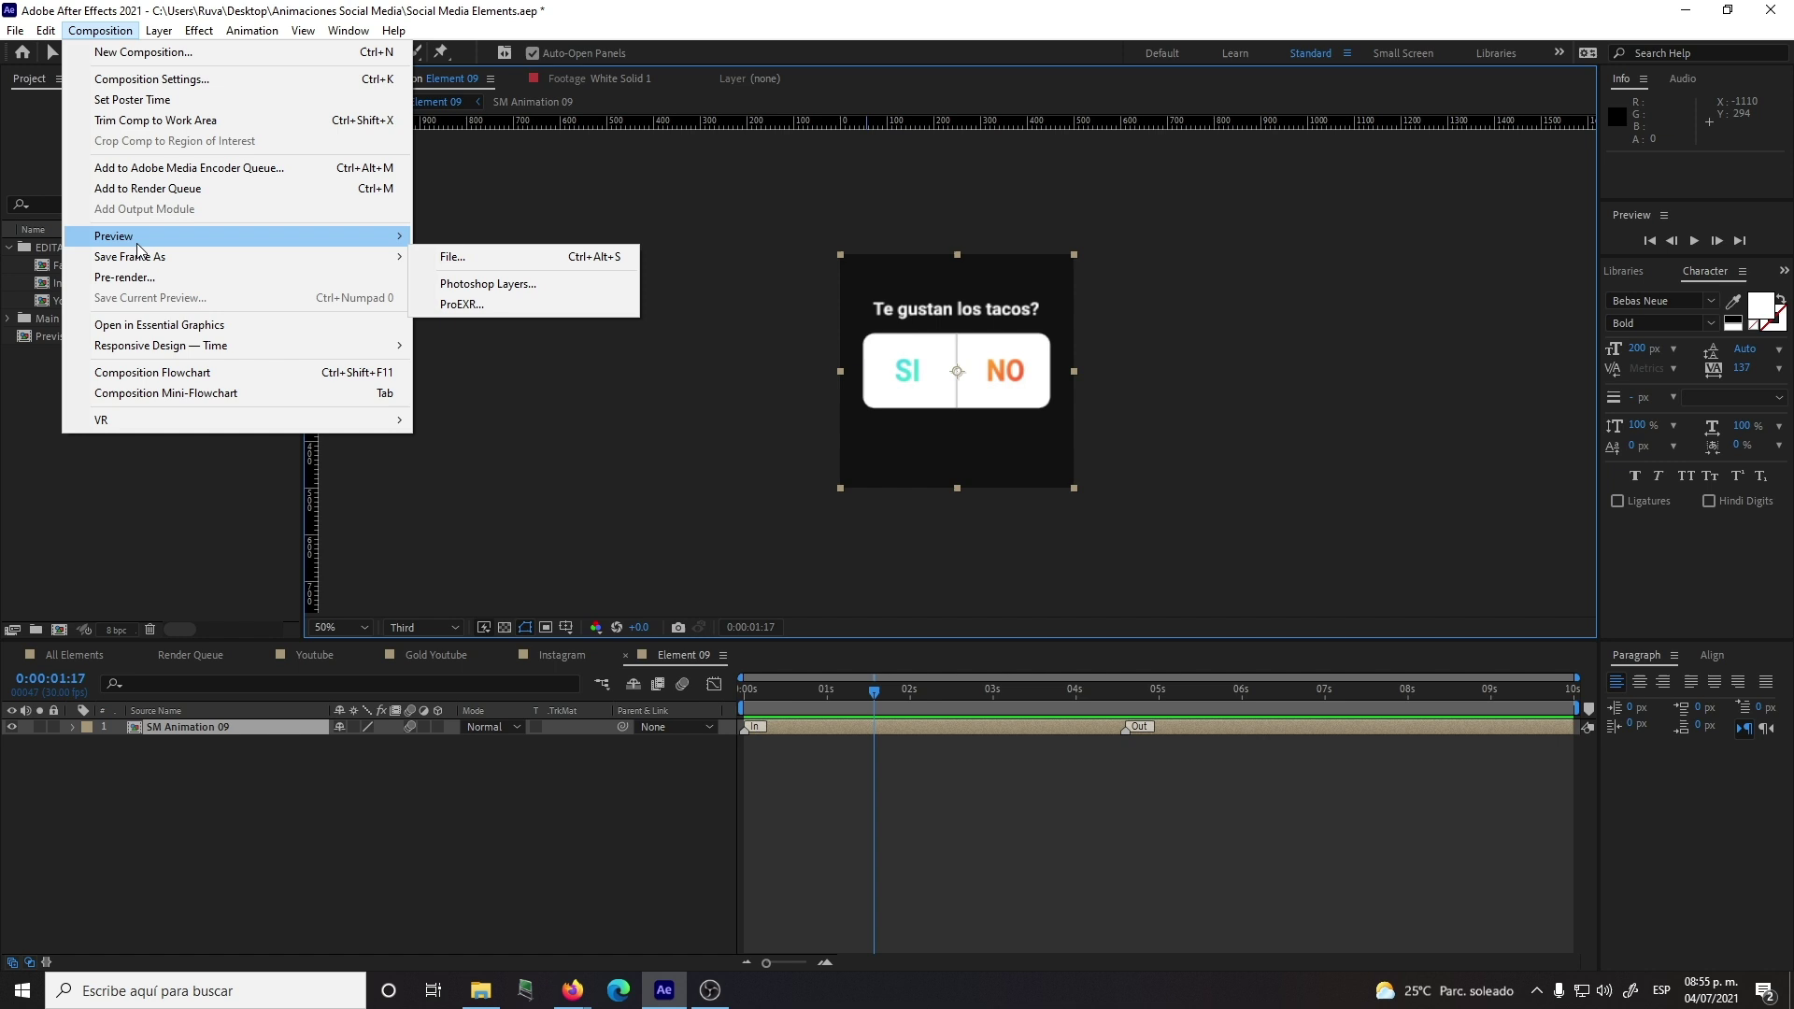
{"action": "left_click", "coordinate": [150, 188]}
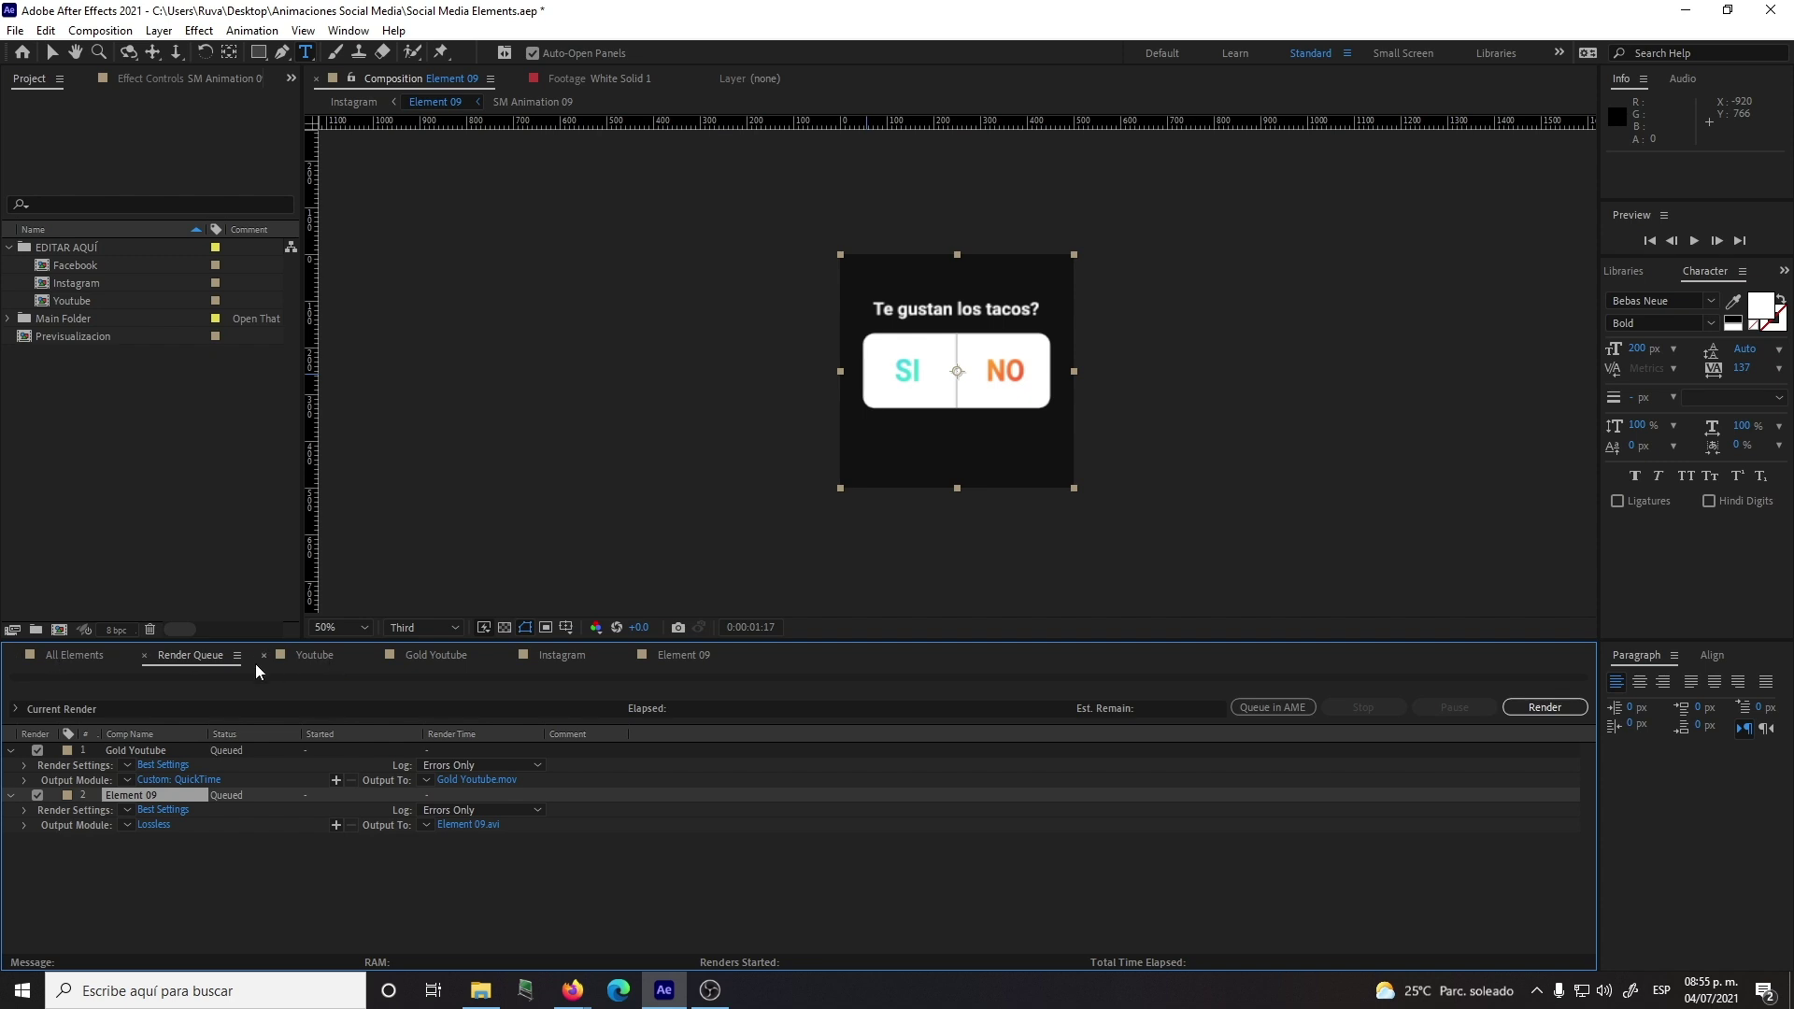
Step: Open the Facebook composition and preview its animation from the start at Quarter resolution
{"action": "double_click", "coordinate": [44, 266]}
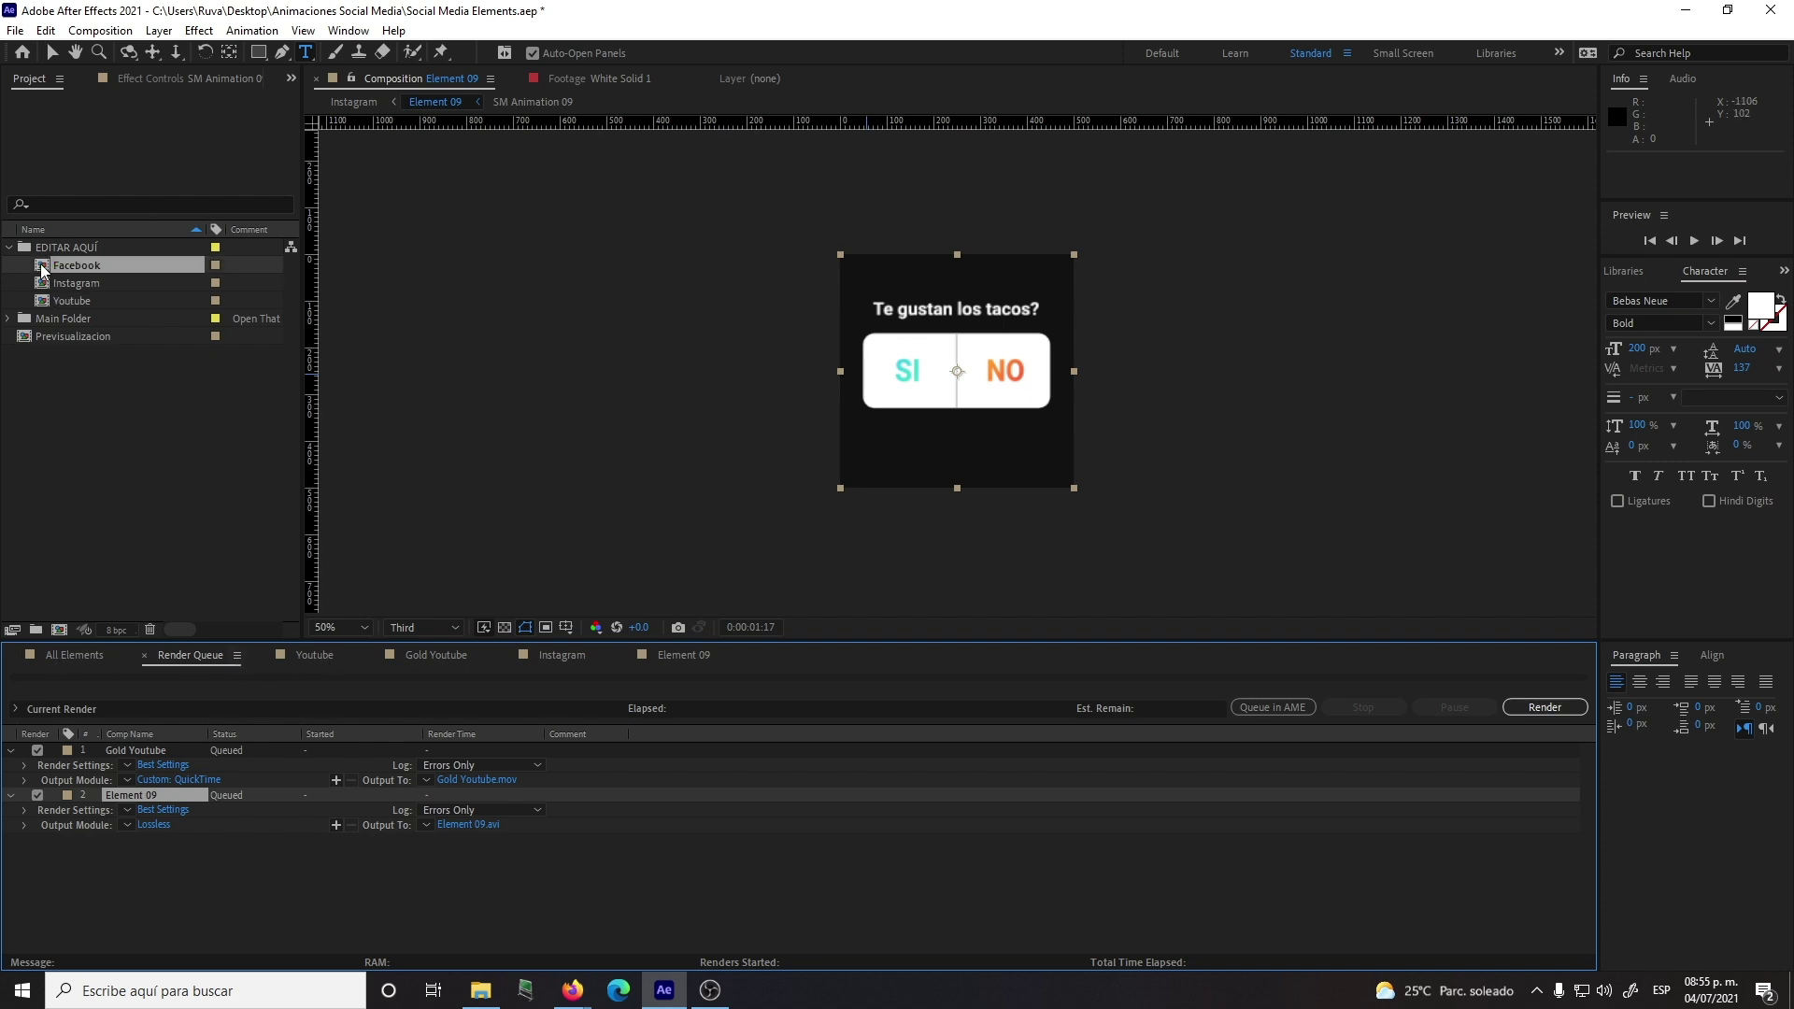
{"action": "left_click_drag", "start_coordinate": [1075, 696], "coordinate": [815, 719]}
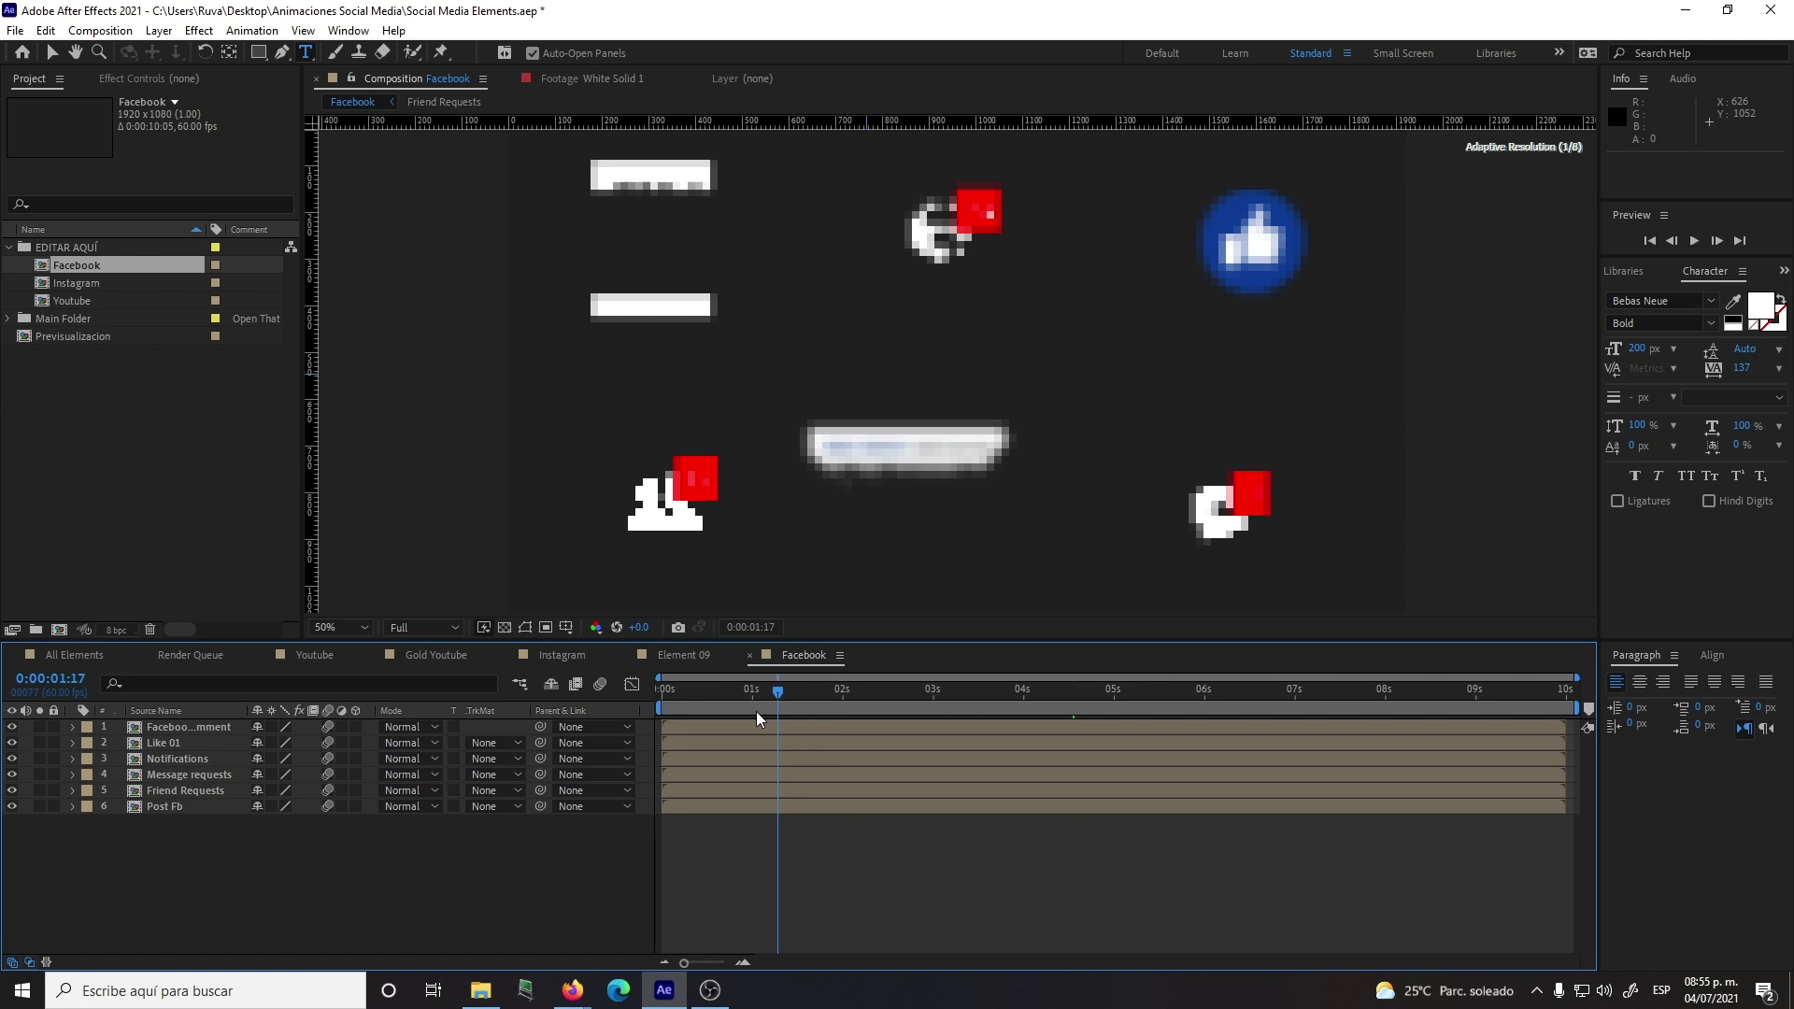
{"action": "key", "text": "Home"}
{"action": "key", "text": "space"}
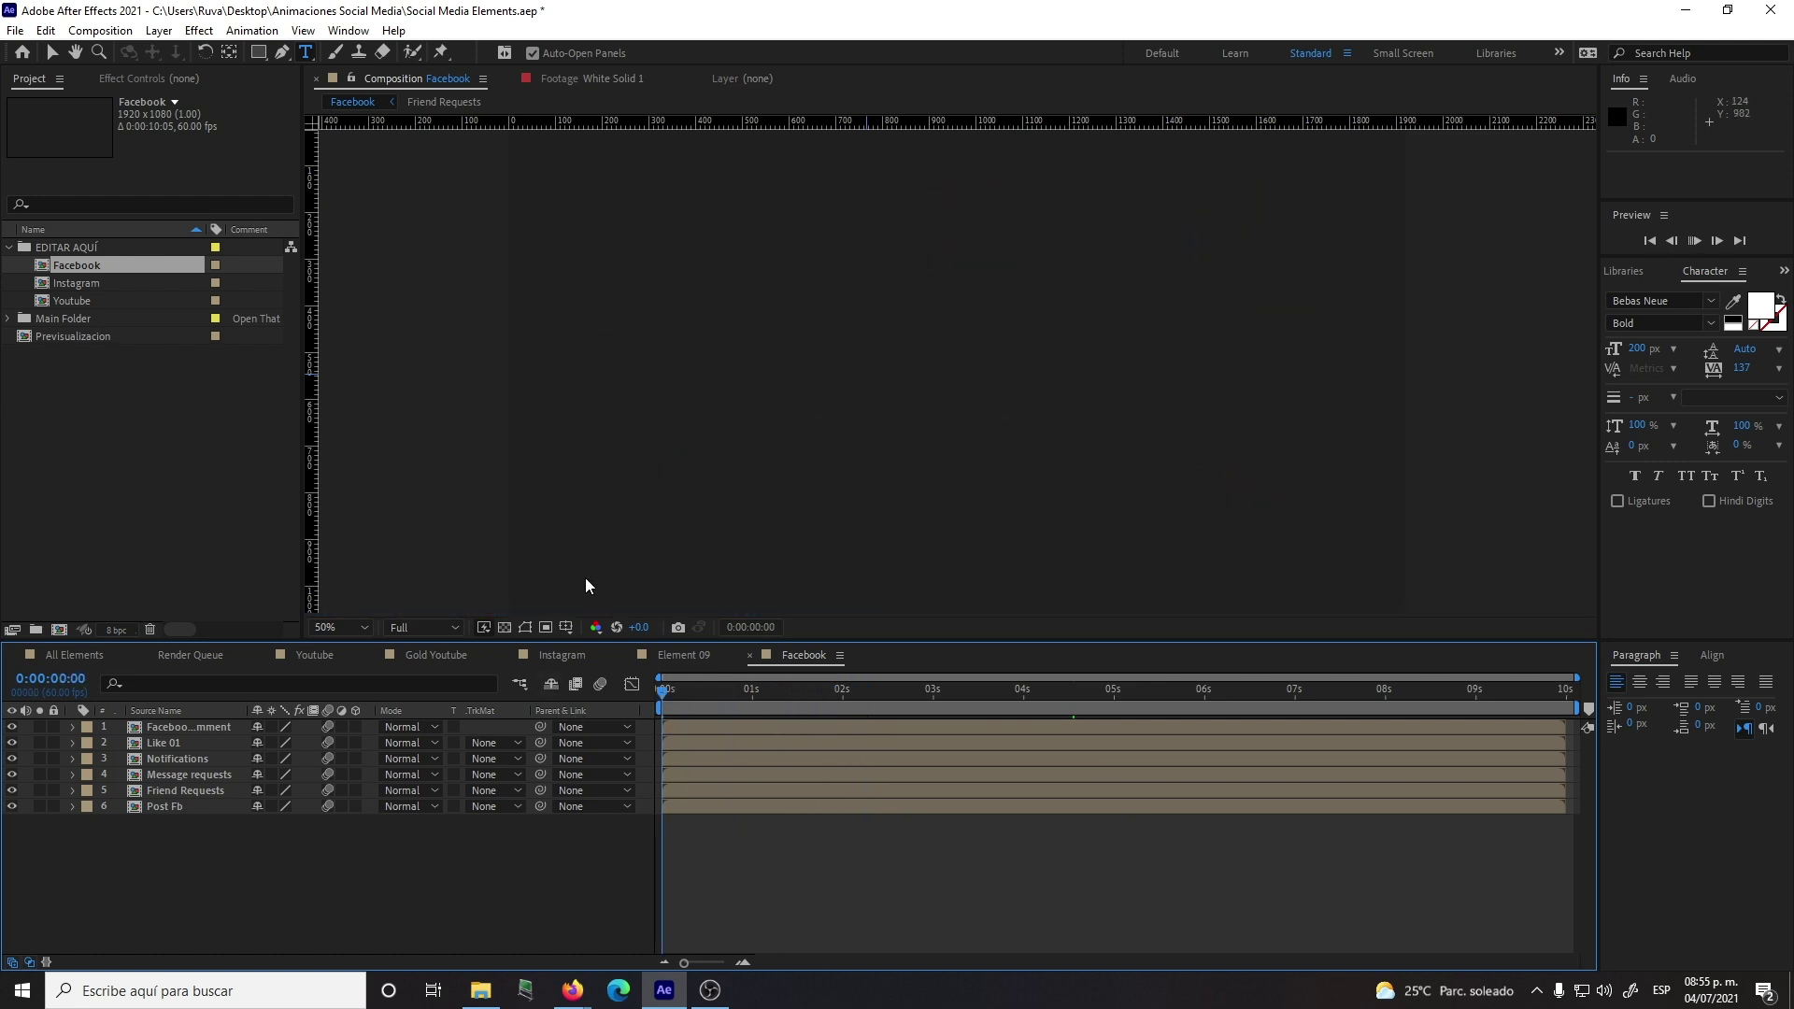
{"action": "left_click", "coordinate": [424, 627]}
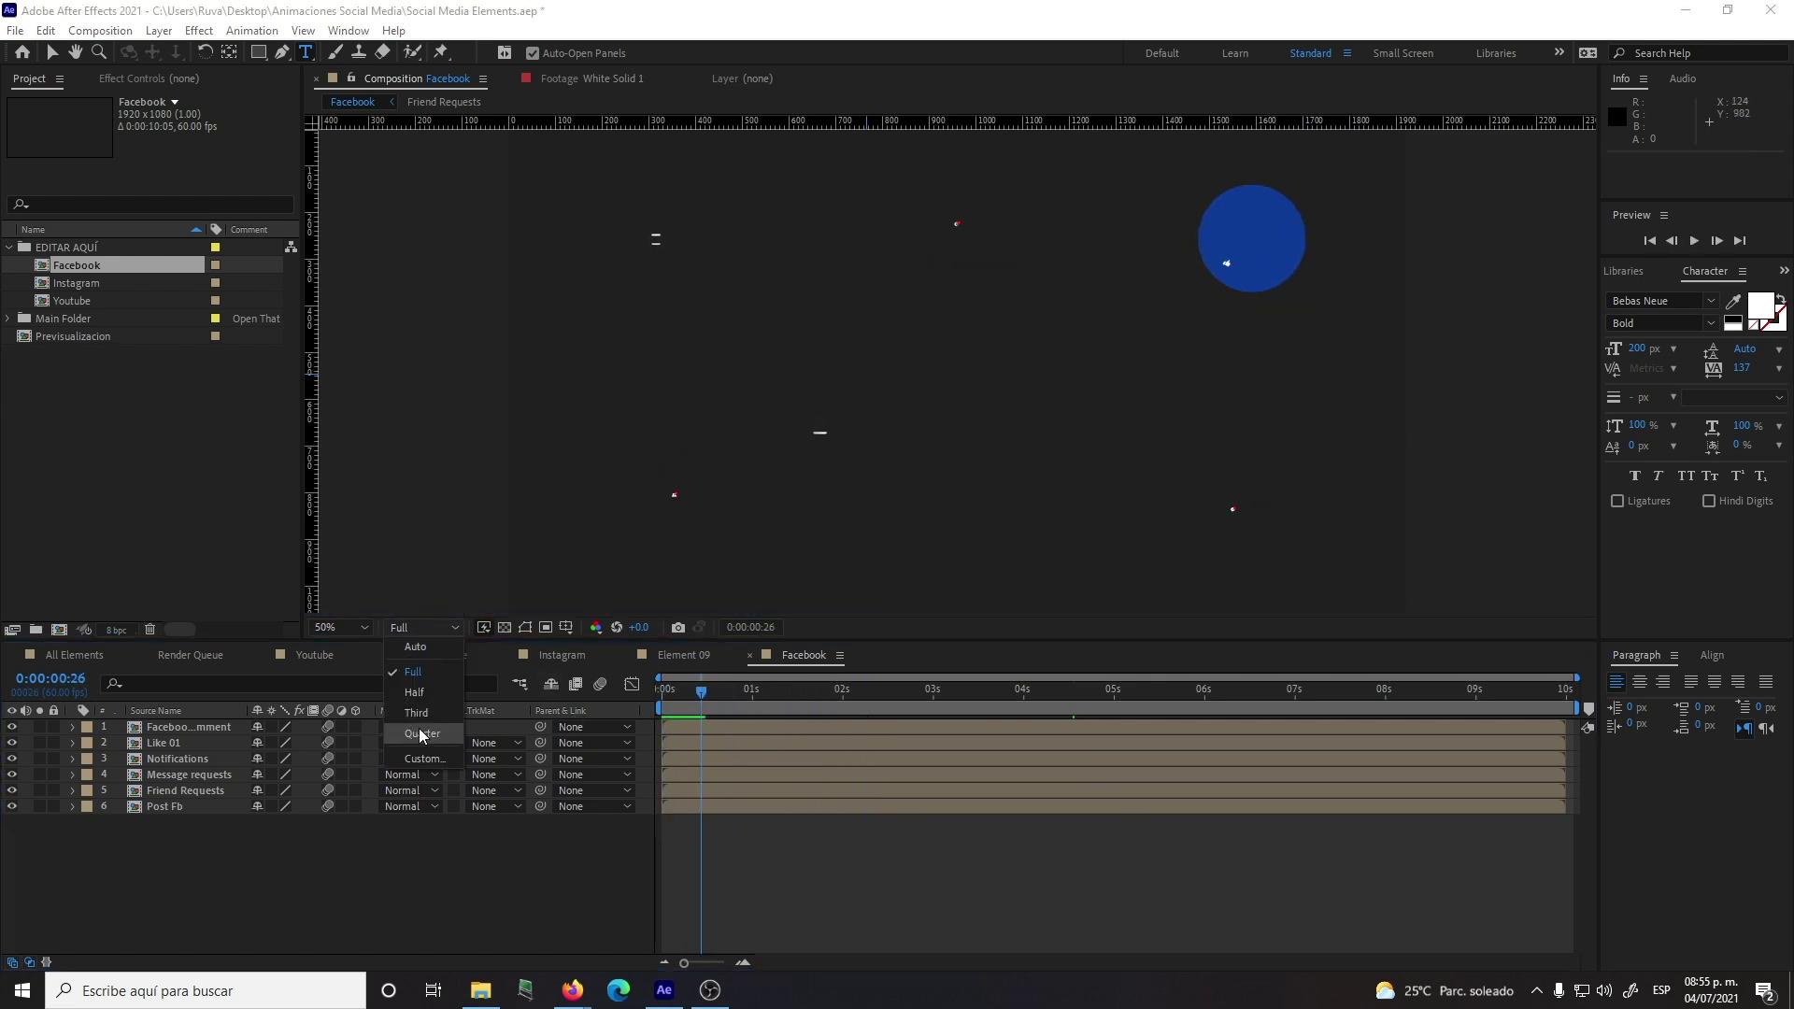
{"action": "left_click", "coordinate": [419, 727]}
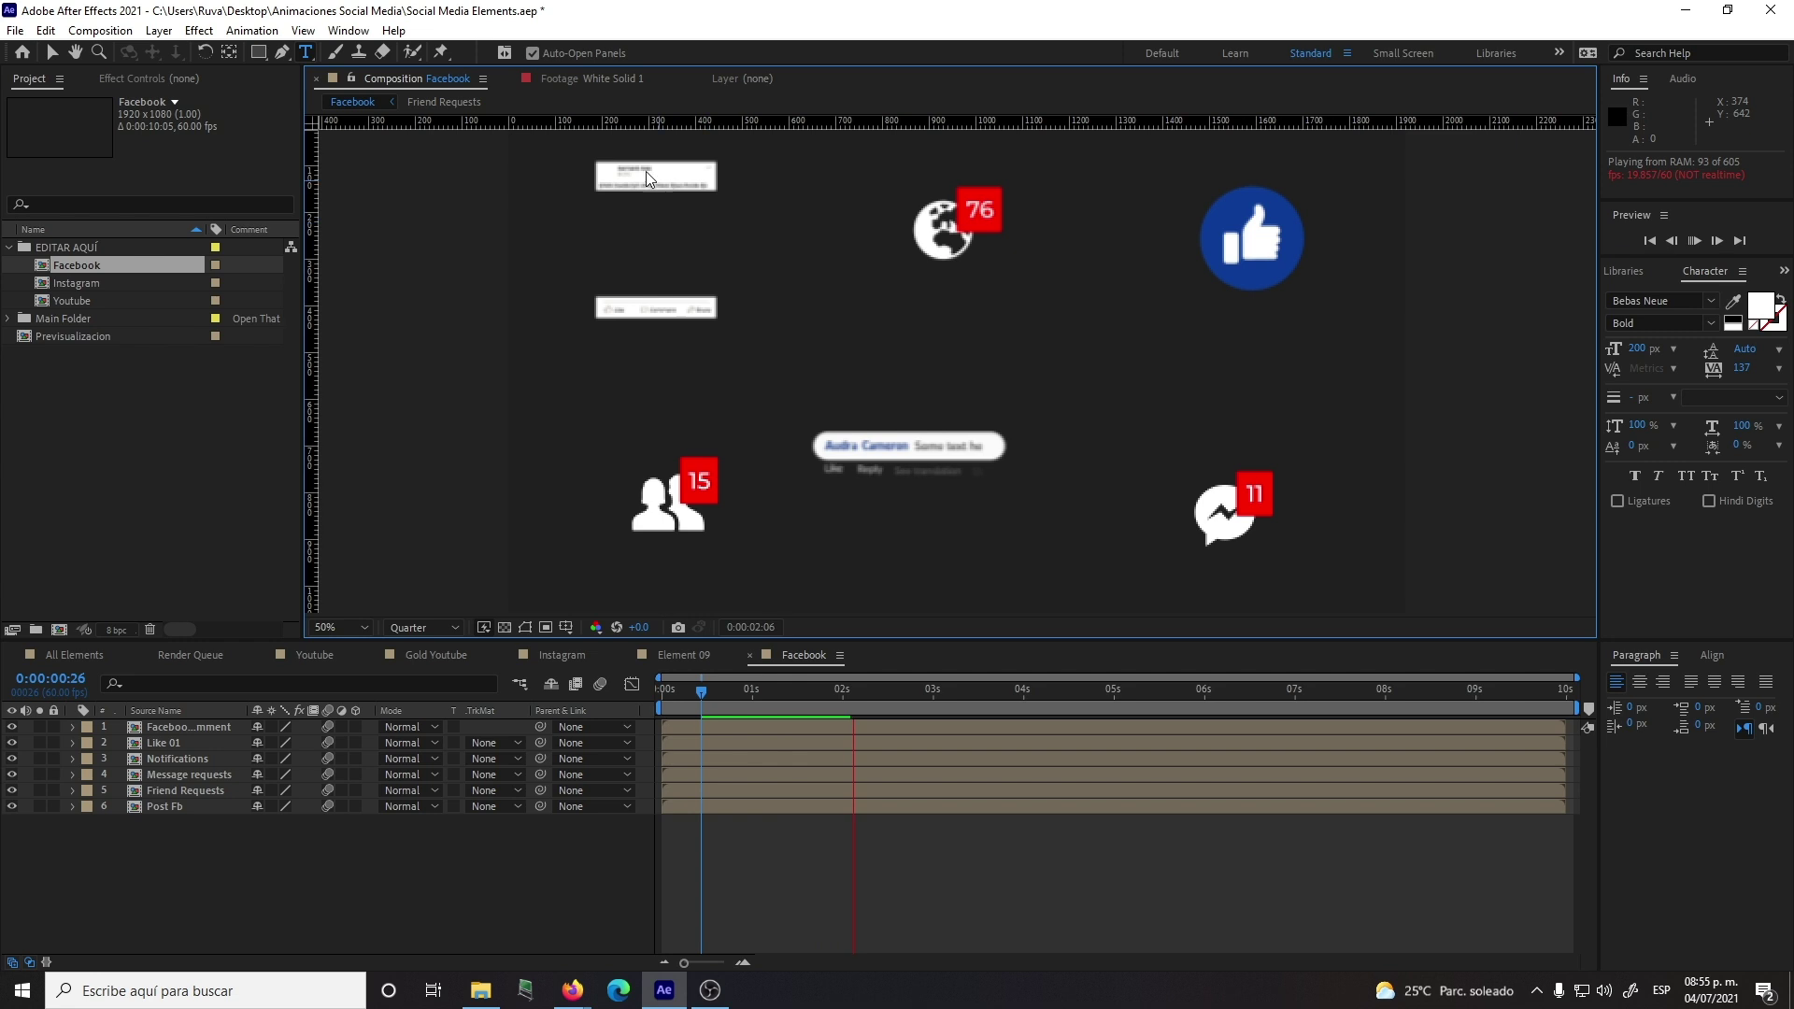
{"action": "left_click", "coordinate": [43, 53]}
Step: With the Selection tool, select the Post Fb card layer at 0:00:01:59
{"action": "left_click", "coordinate": [43, 53]}
{"action": "left_click", "coordinate": [840, 693]}
{"action": "left_click", "coordinate": [613, 189]}
Step: Open the Post Fb card composition and preview it, stopping at 0:00:01:24
{"action": "double_click", "coordinate": [613, 188]}
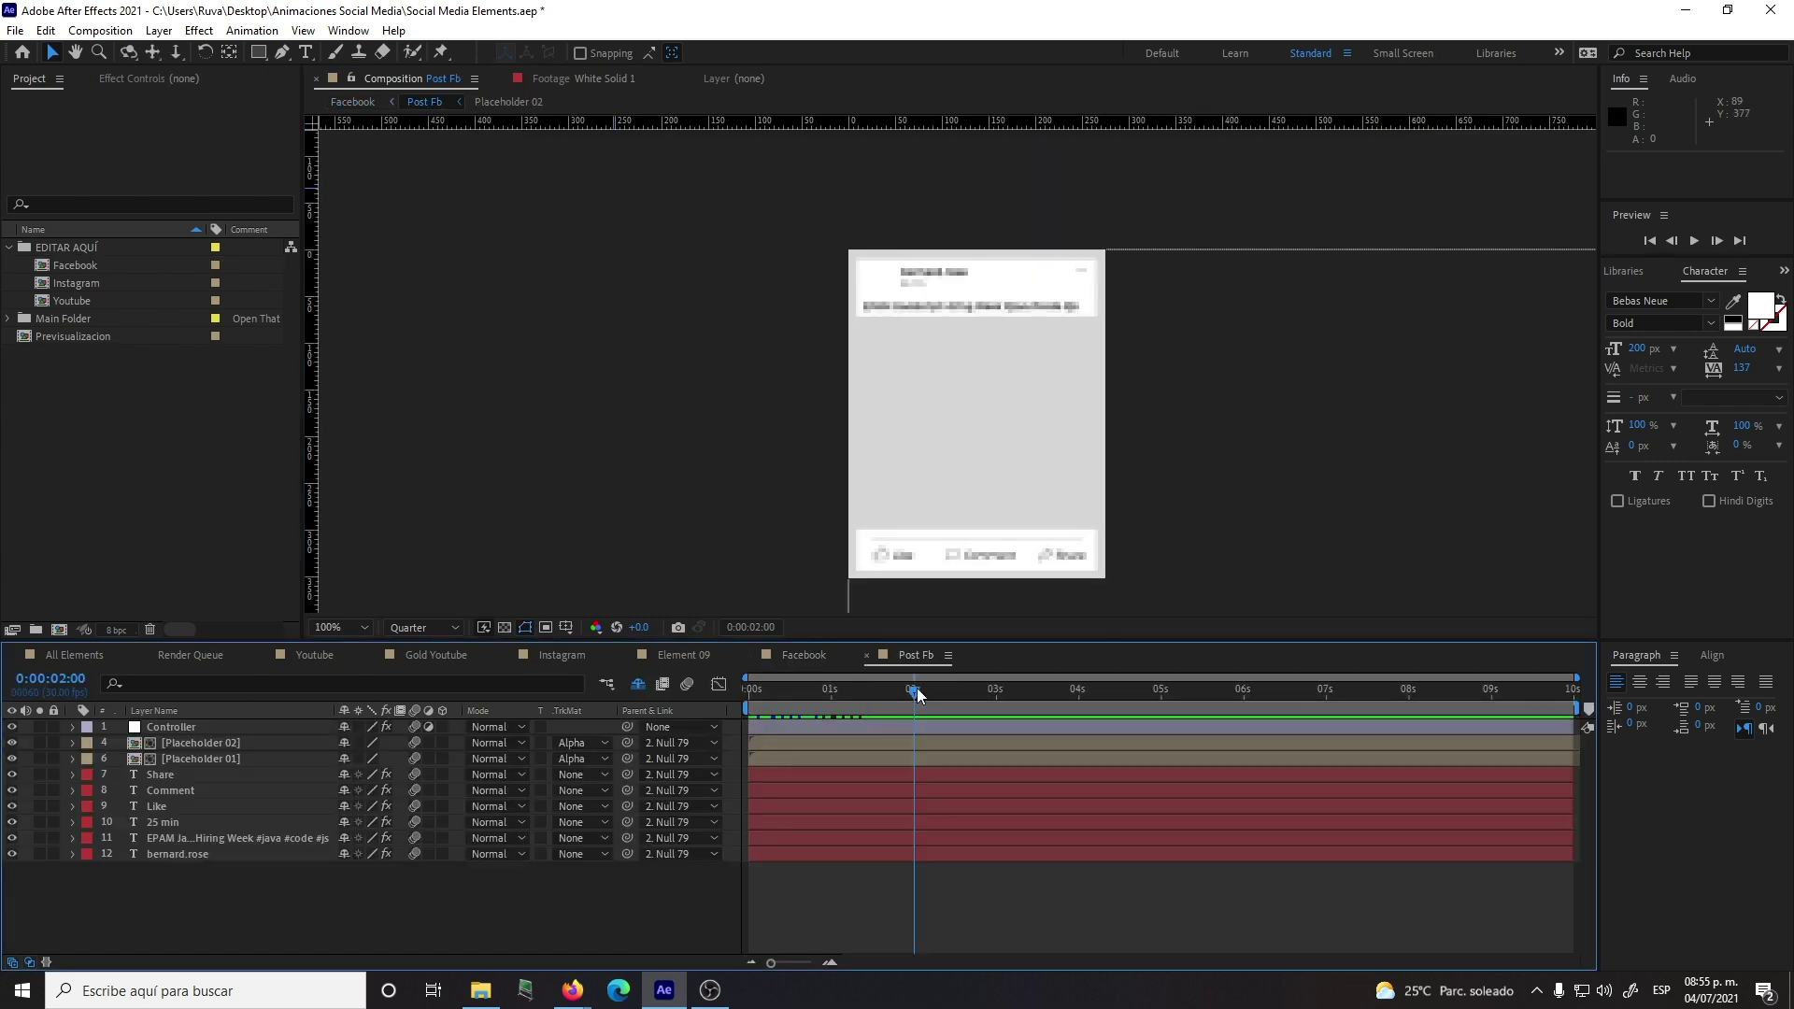
{"action": "key", "text": "space"}
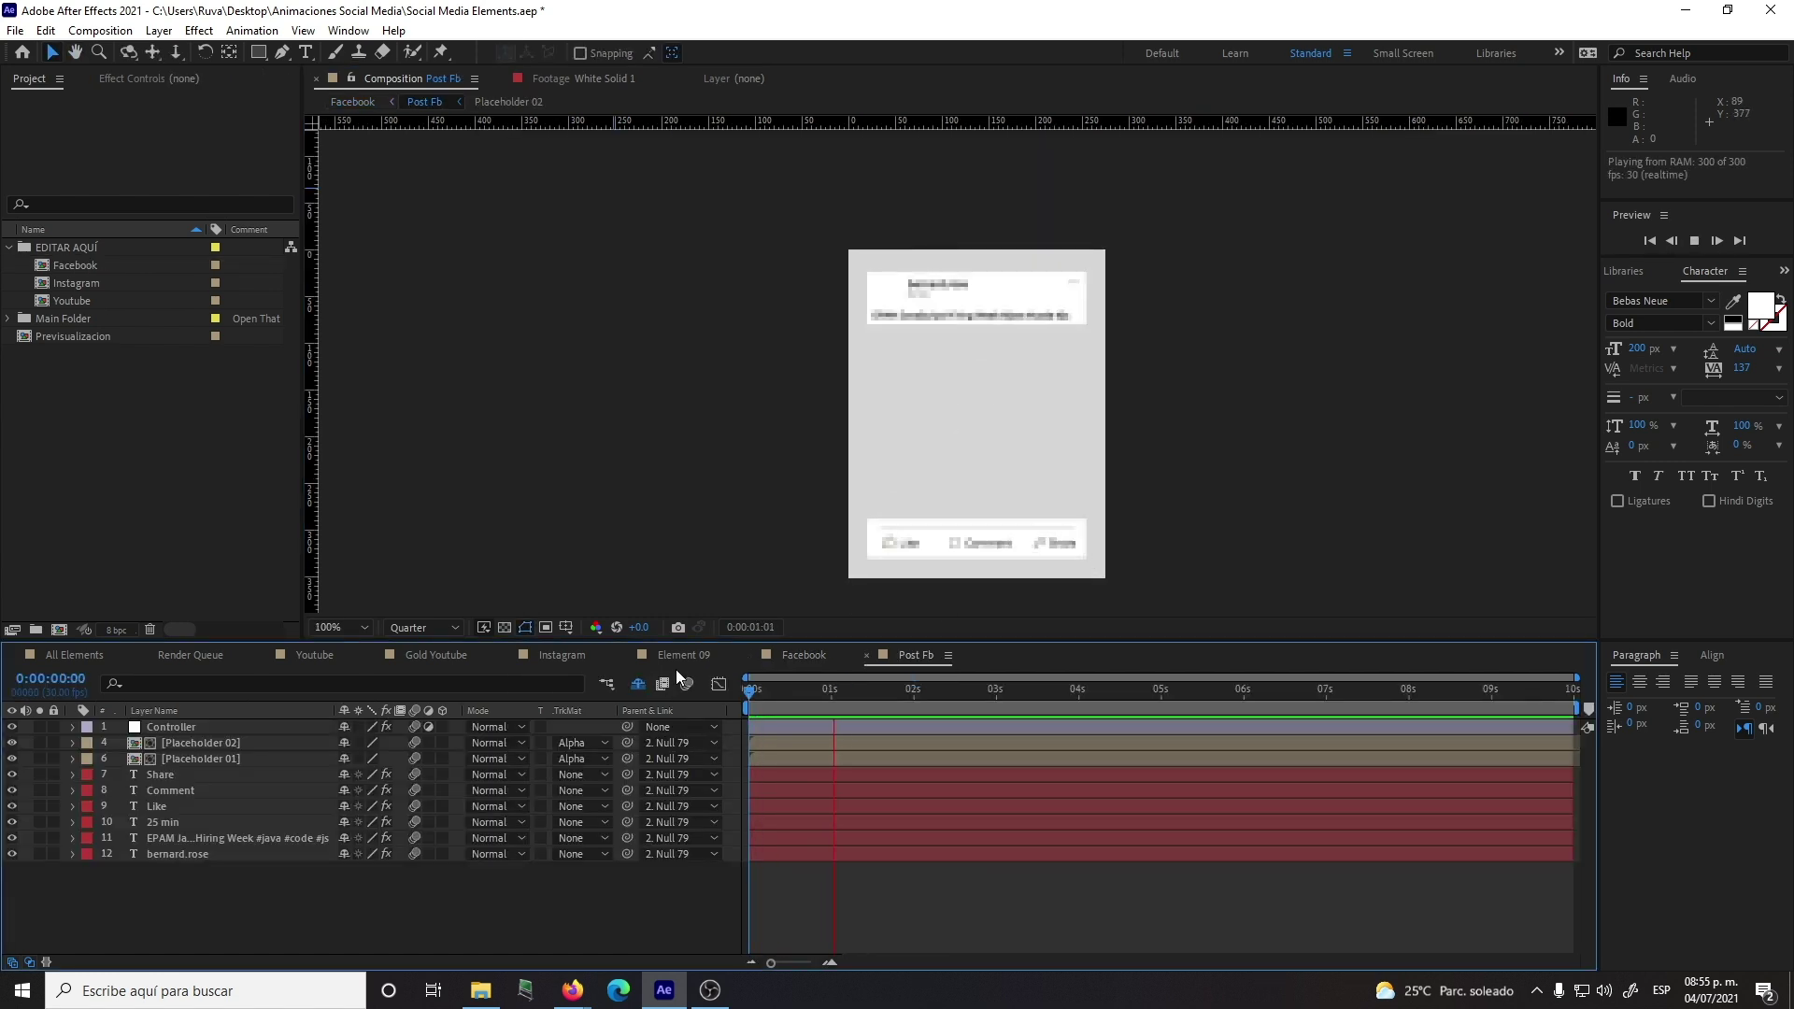
{"action": "key", "text": "space"}
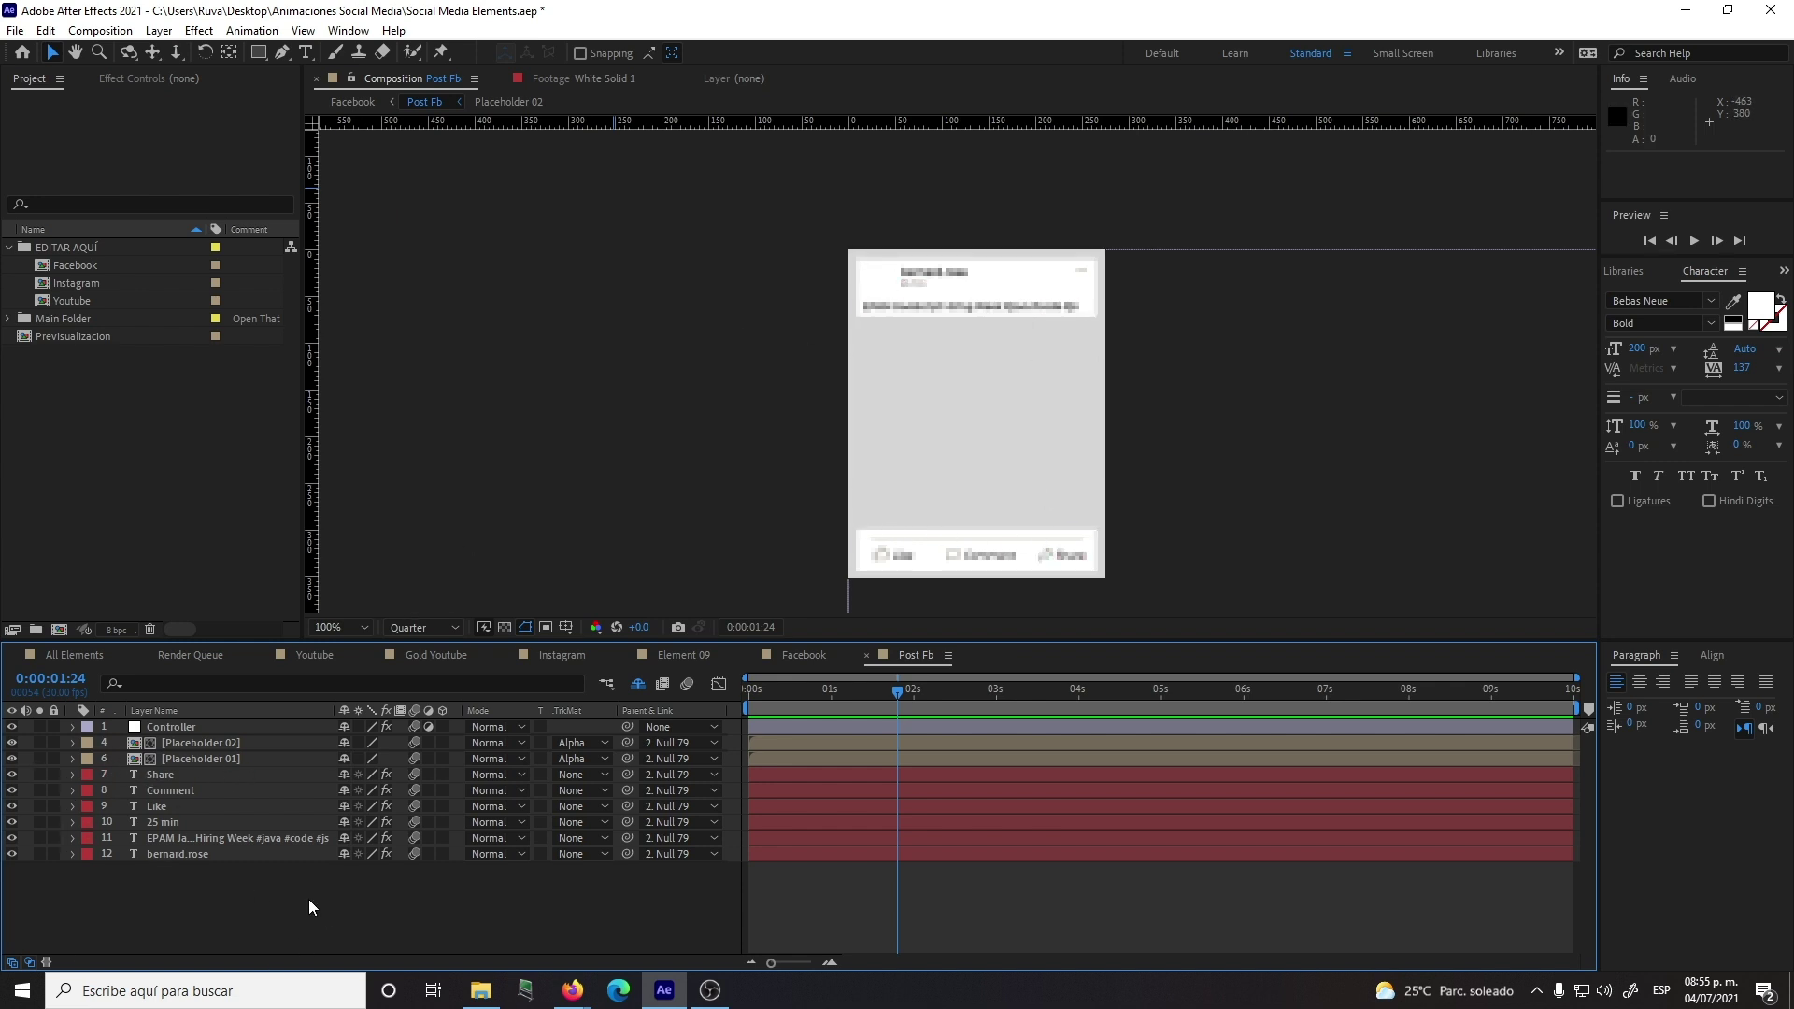
Step: Check the author name, caption and Comment text layers, then open Placeholder 02
{"action": "double_click", "coordinate": [136, 856]}
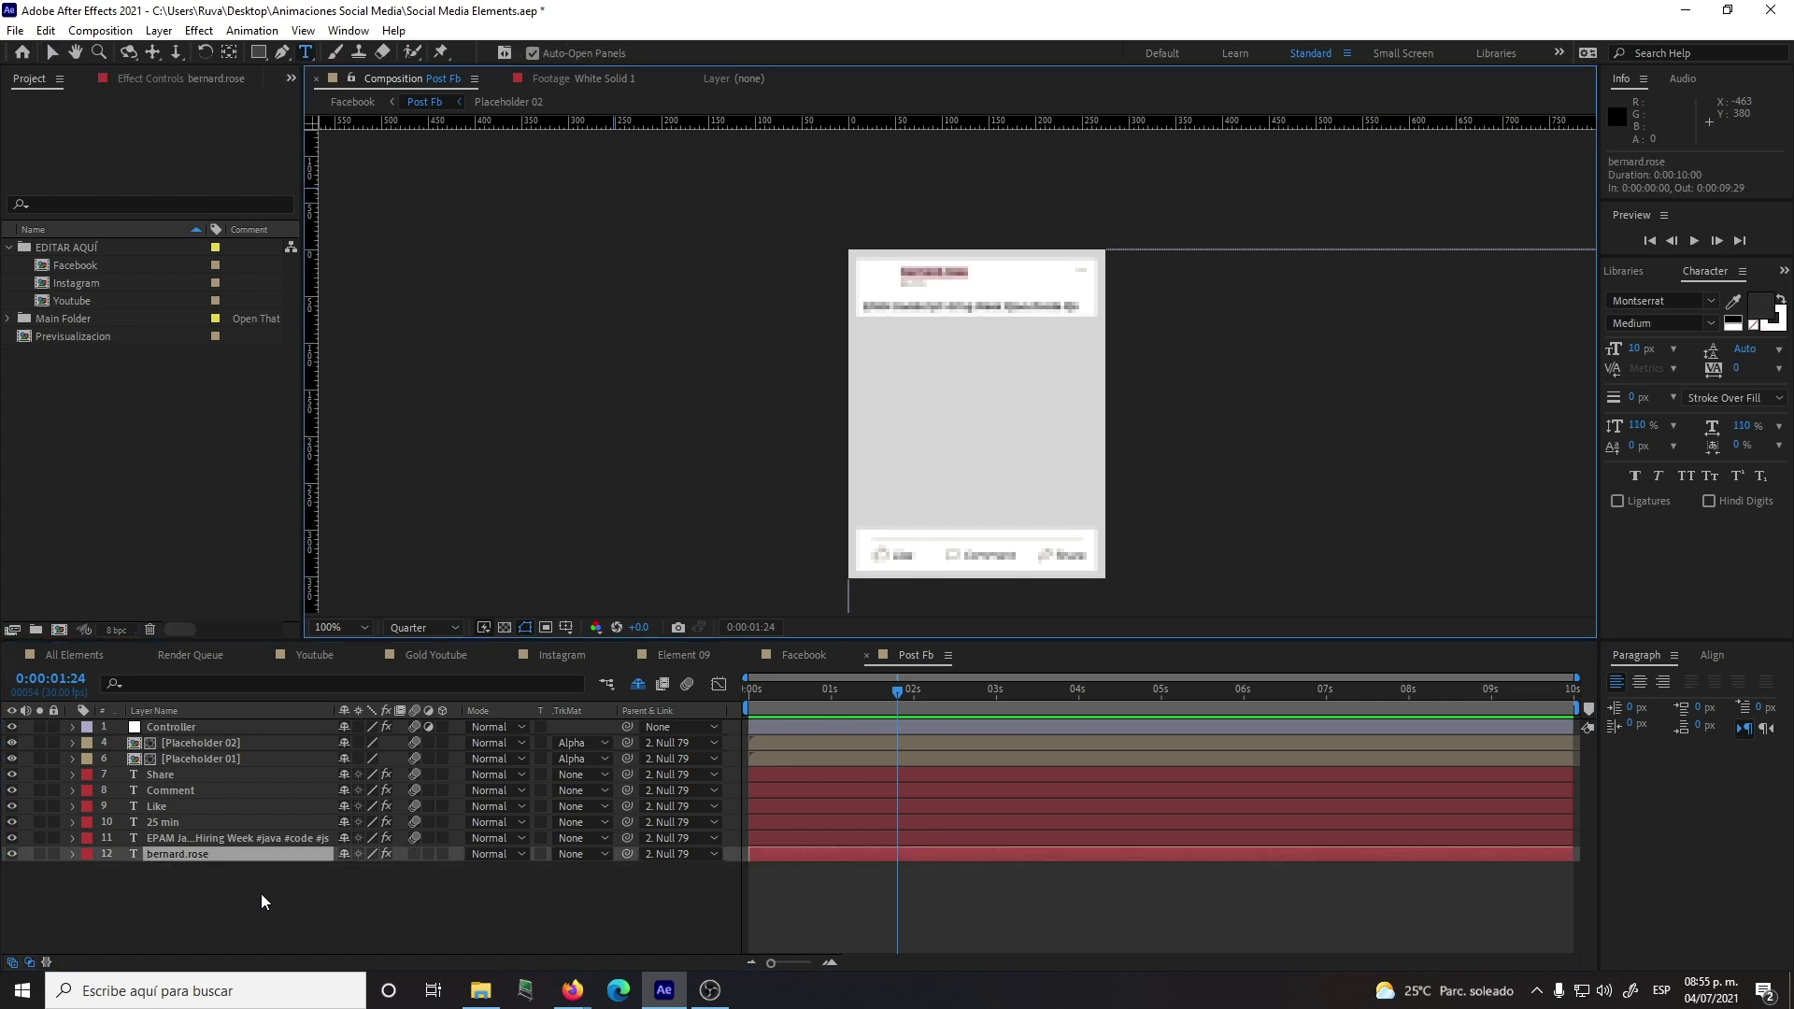
{"action": "double_click", "coordinate": [133, 839]}
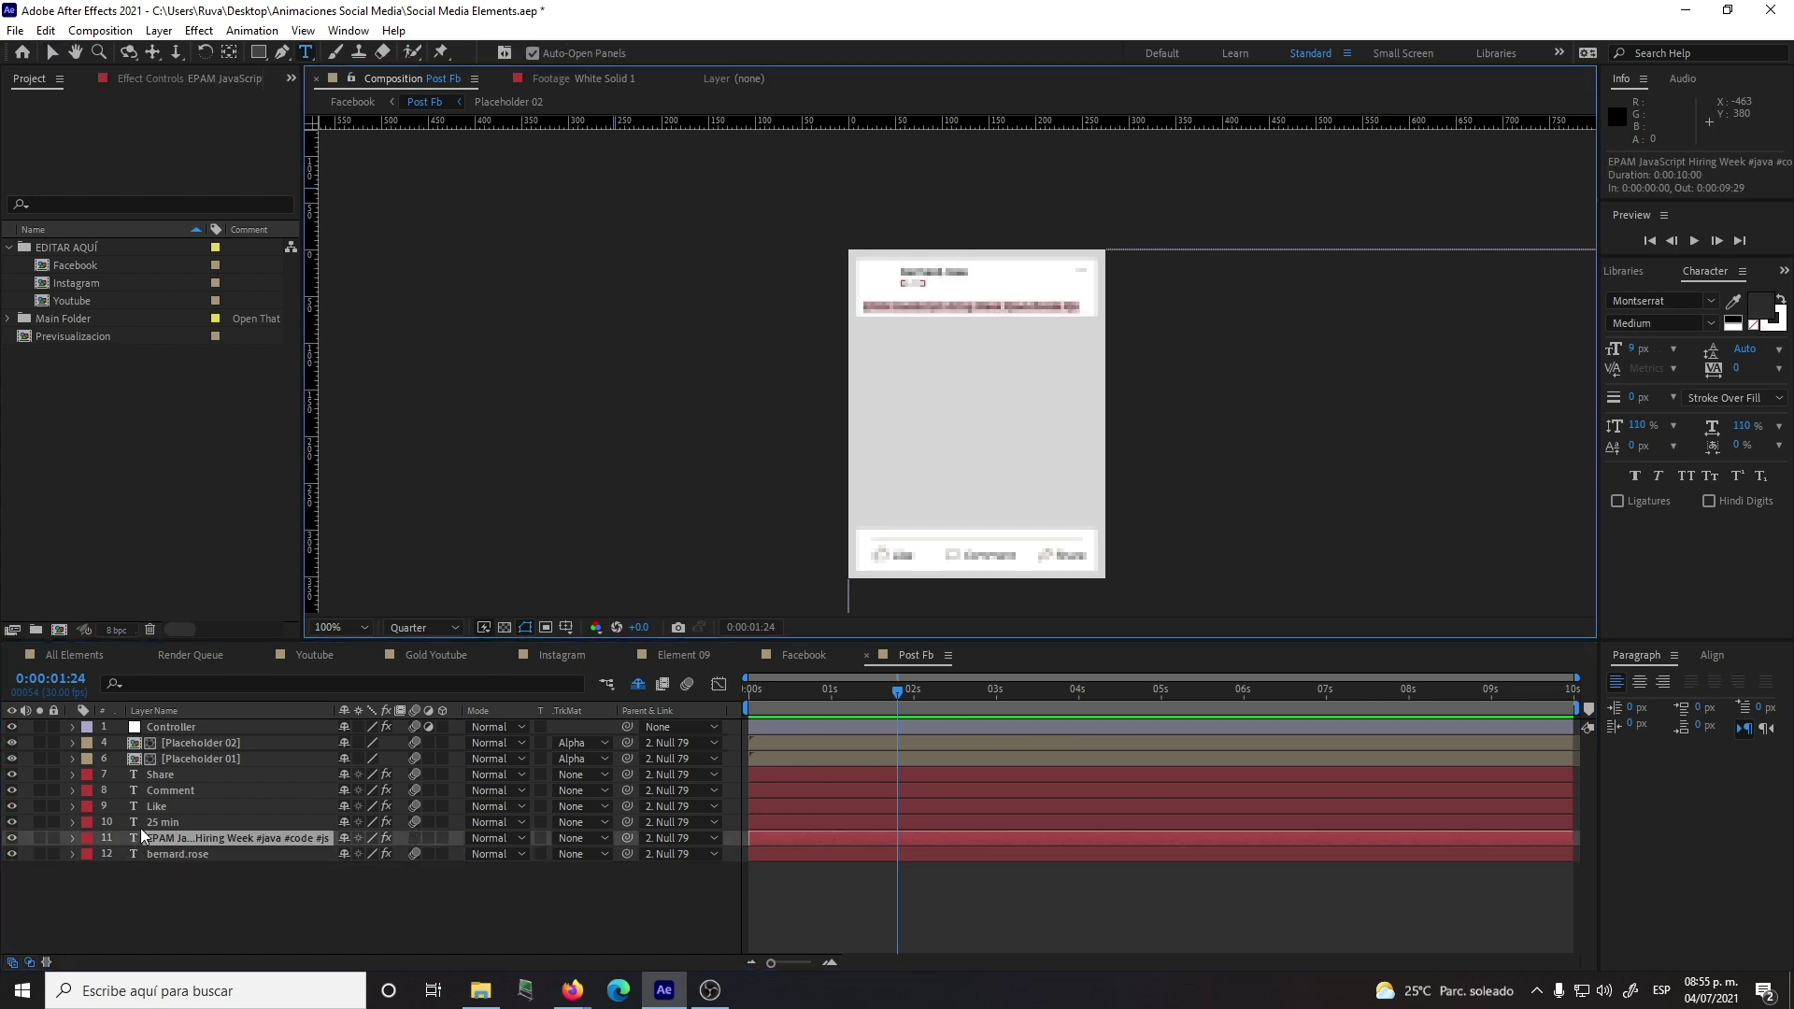
{"action": "double_click", "coordinate": [133, 791]}
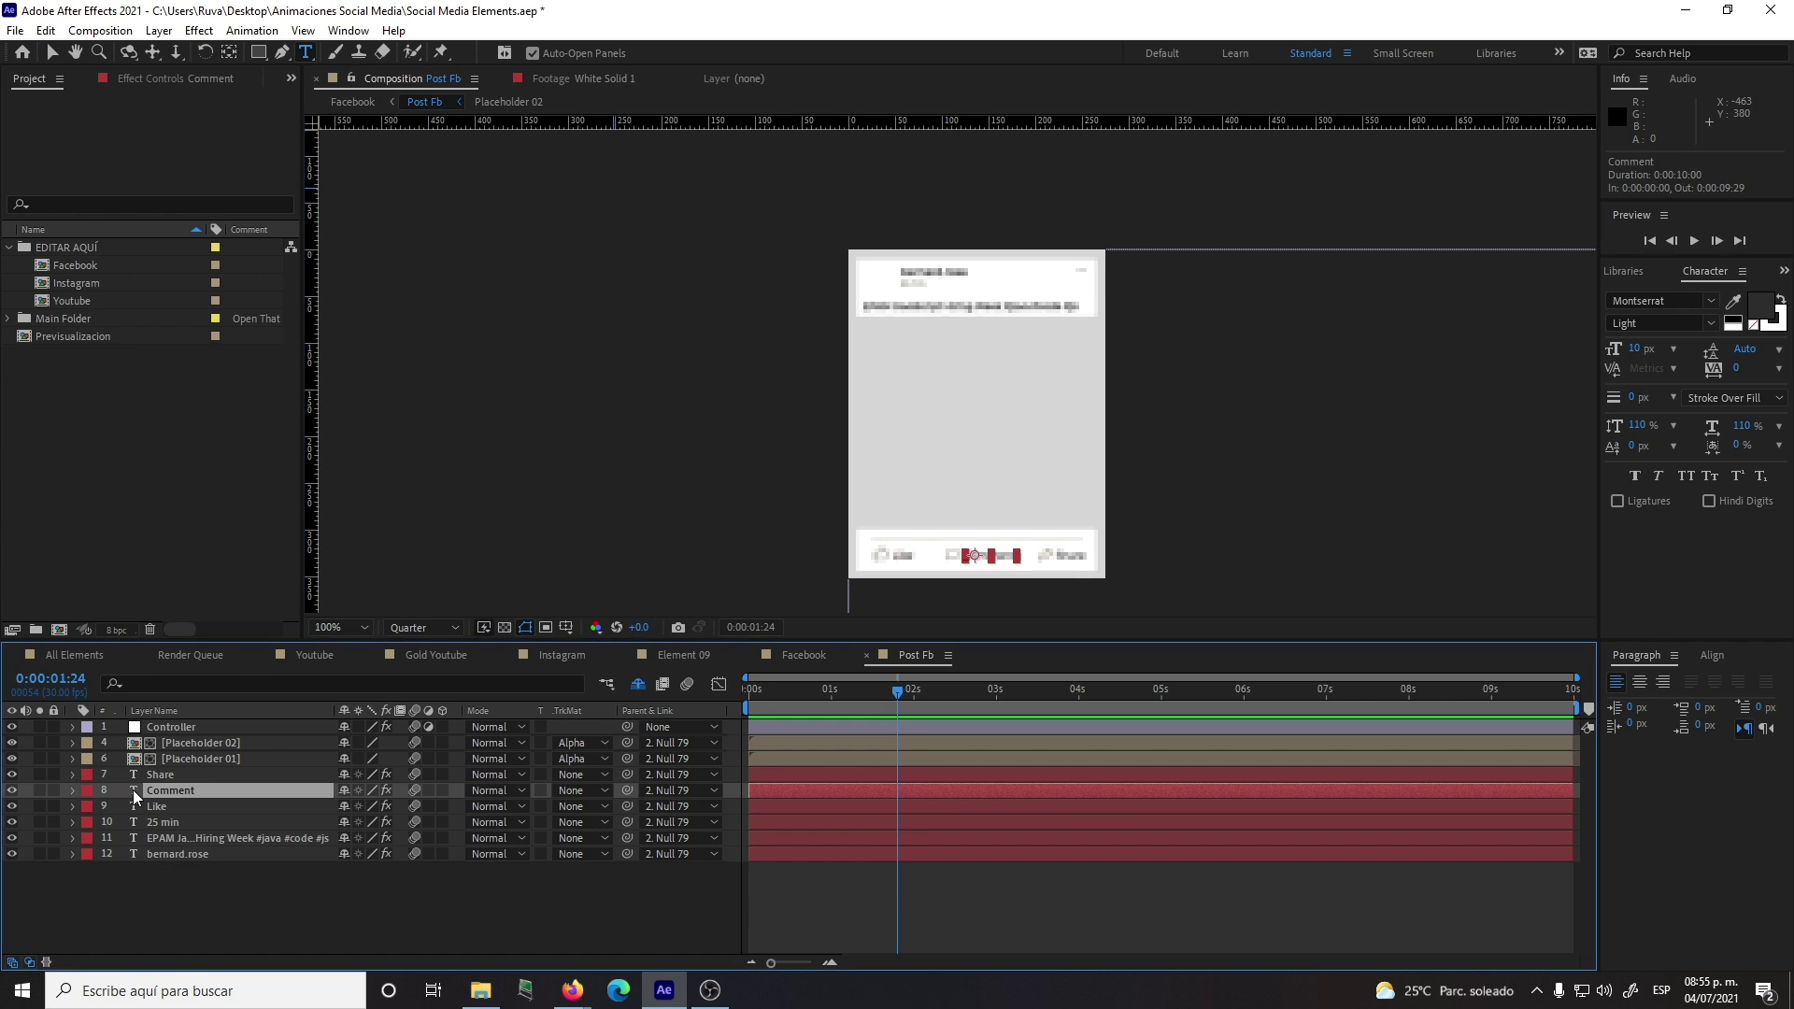
{"action": "key", "text": "F2"}
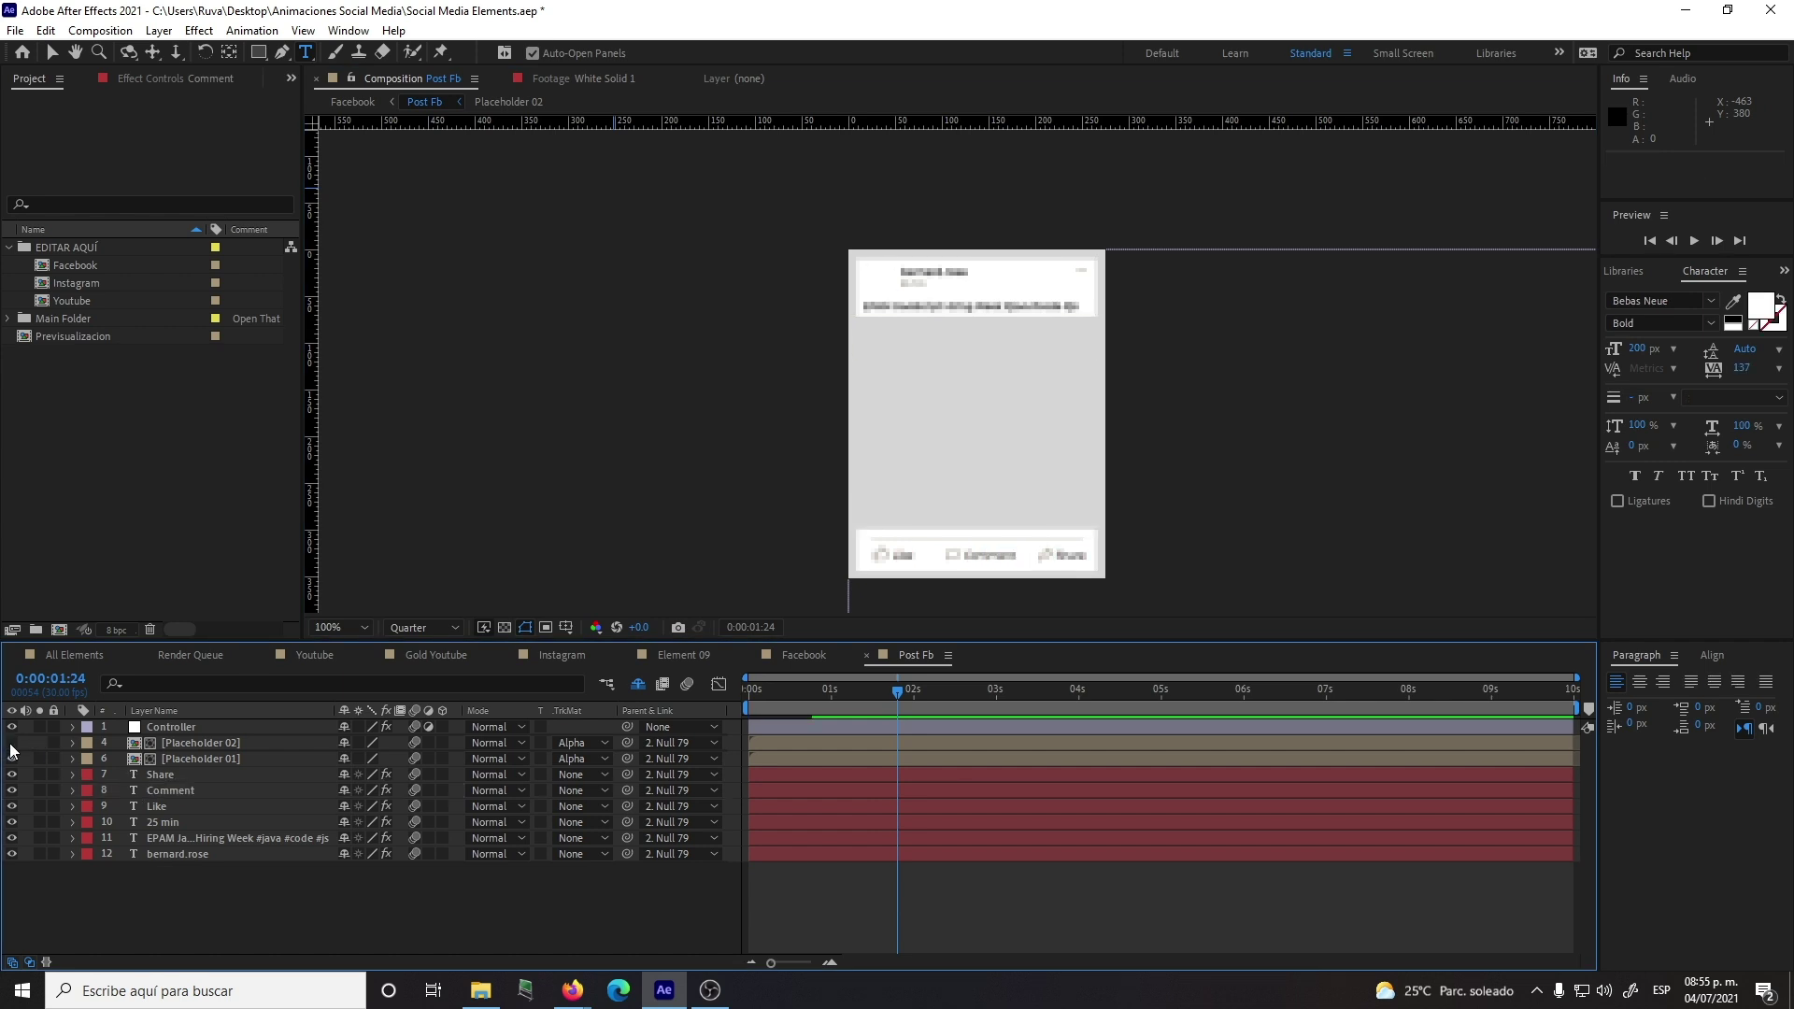
{"action": "double_click", "coordinate": [132, 748]}
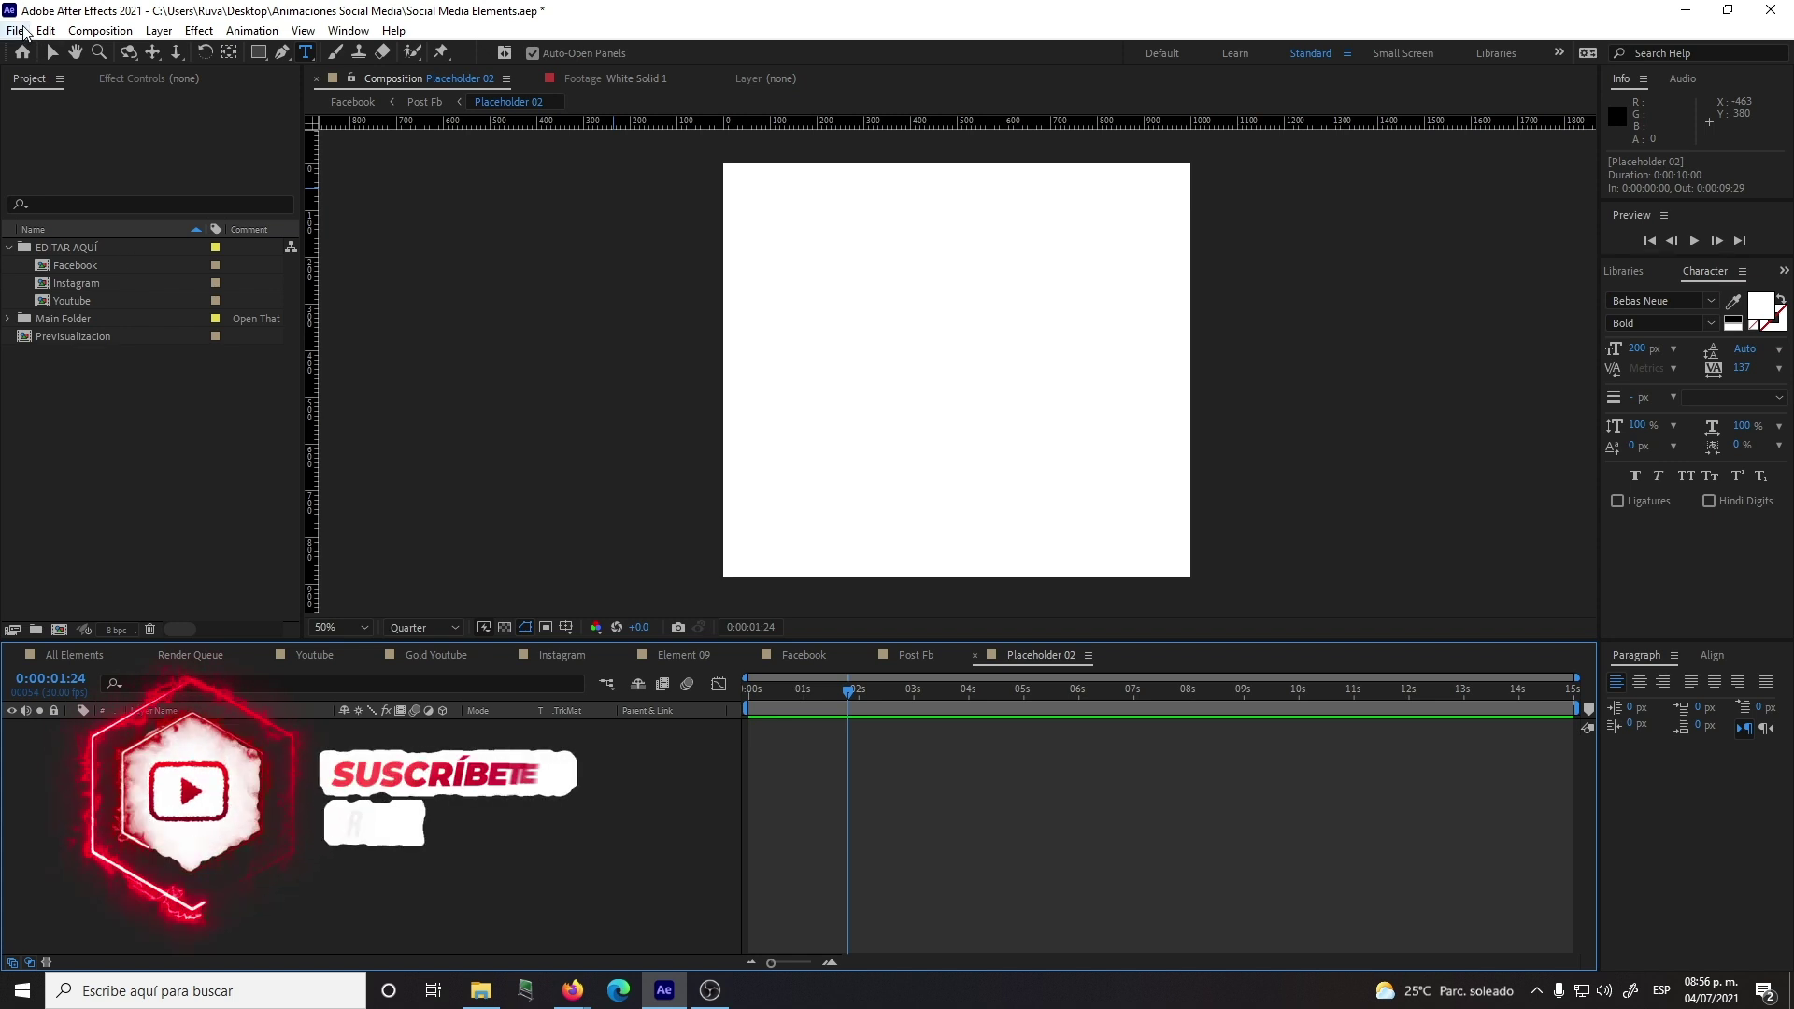
Step: Import final.png and place it into the Placeholder 02 composition
{"action": "left_click", "coordinate": [15, 29]}
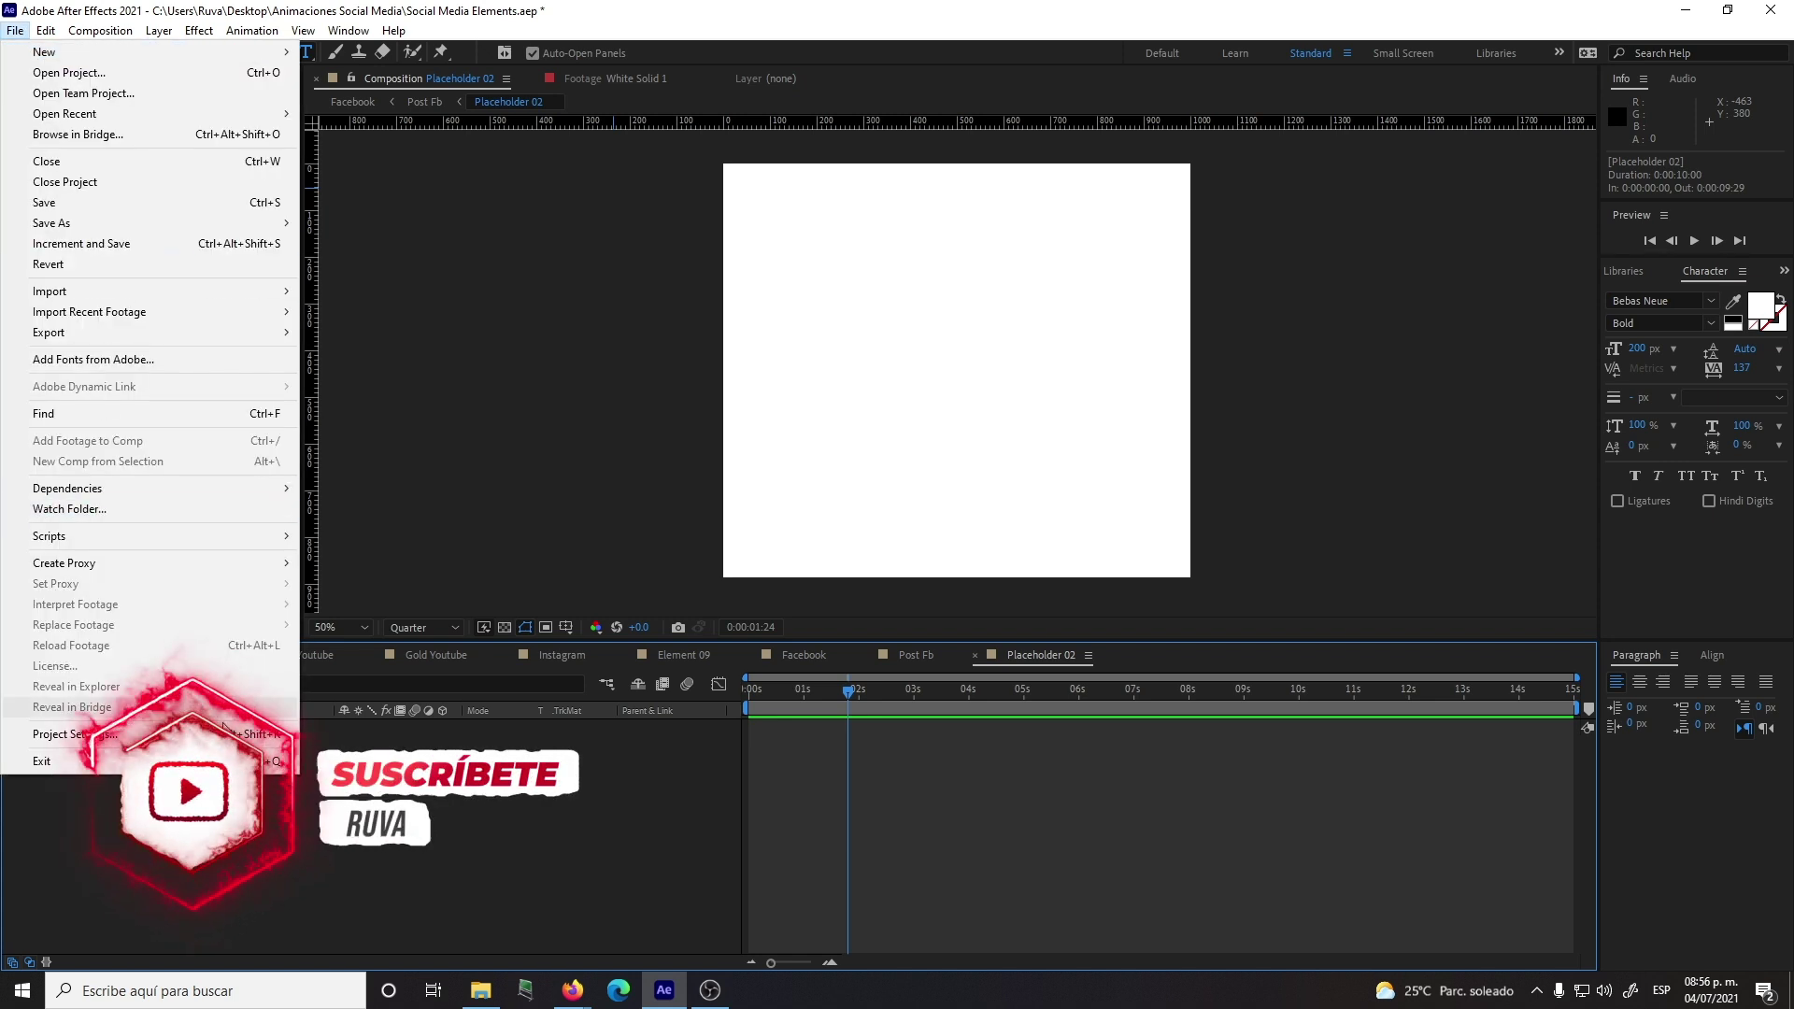
{"action": "left_click", "coordinate": [373, 880]}
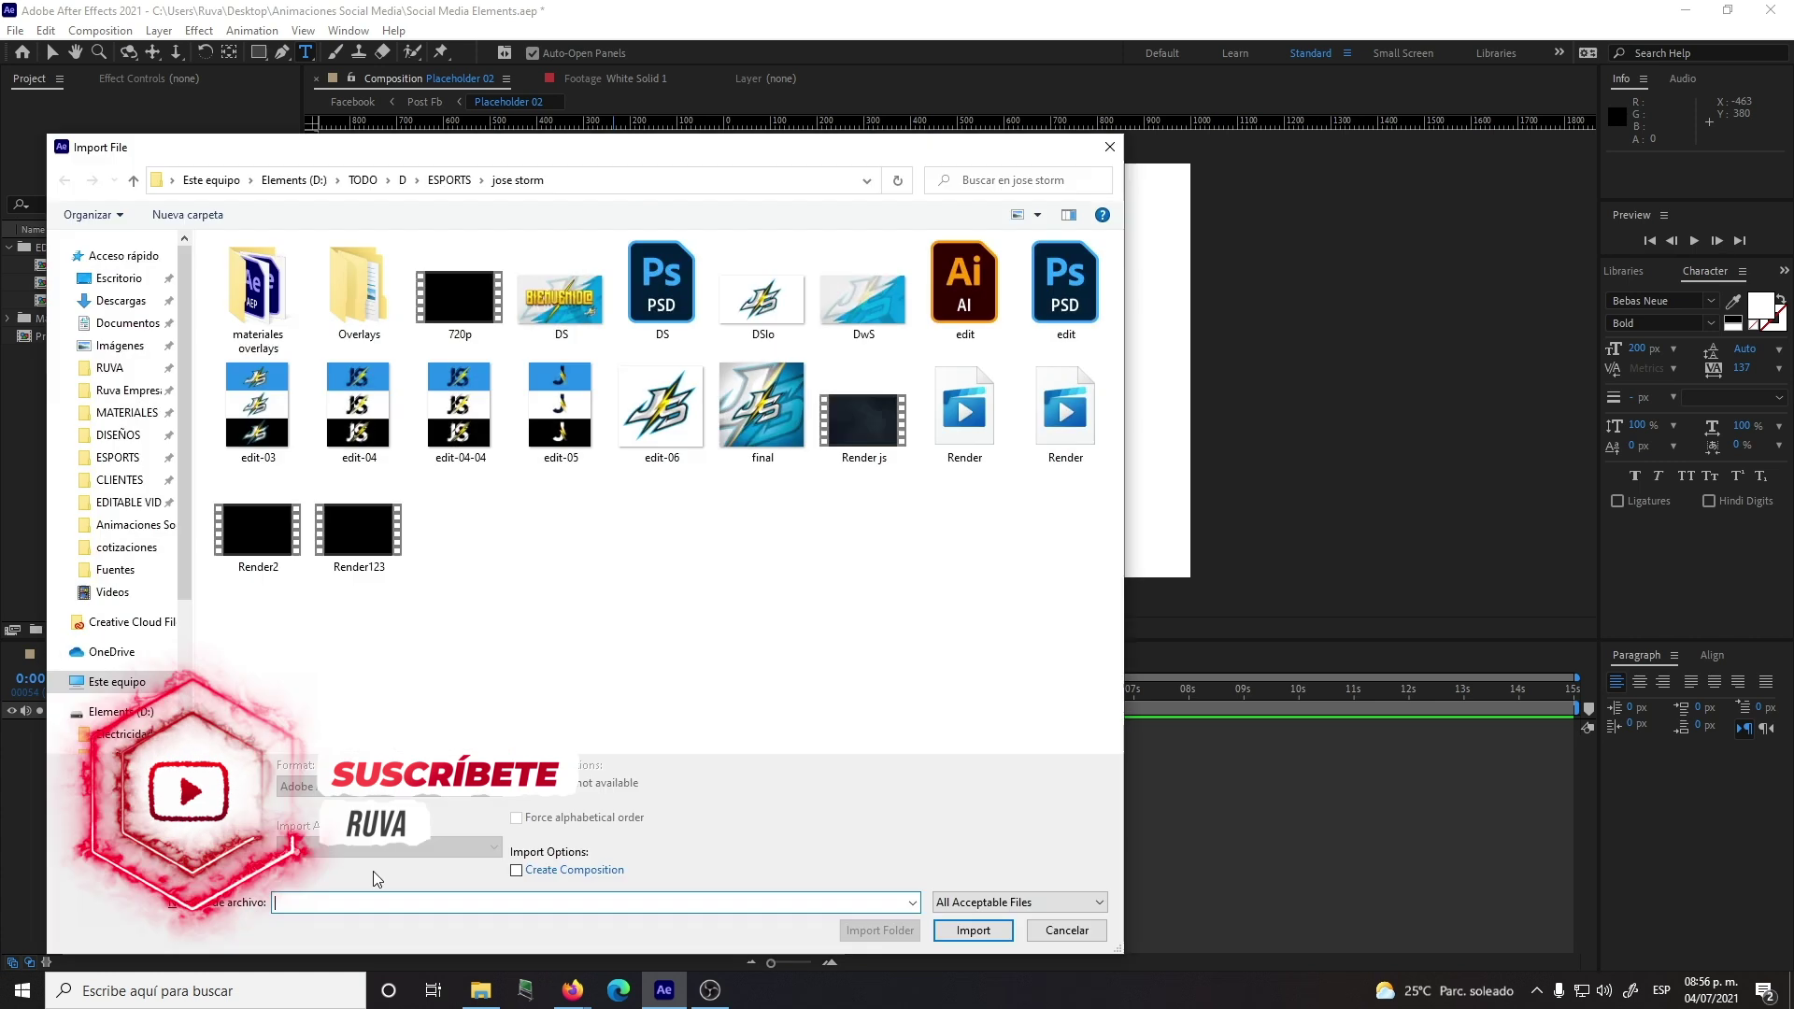
{"action": "left_click", "coordinate": [765, 424]}
{"action": "left_click", "coordinate": [973, 930]}
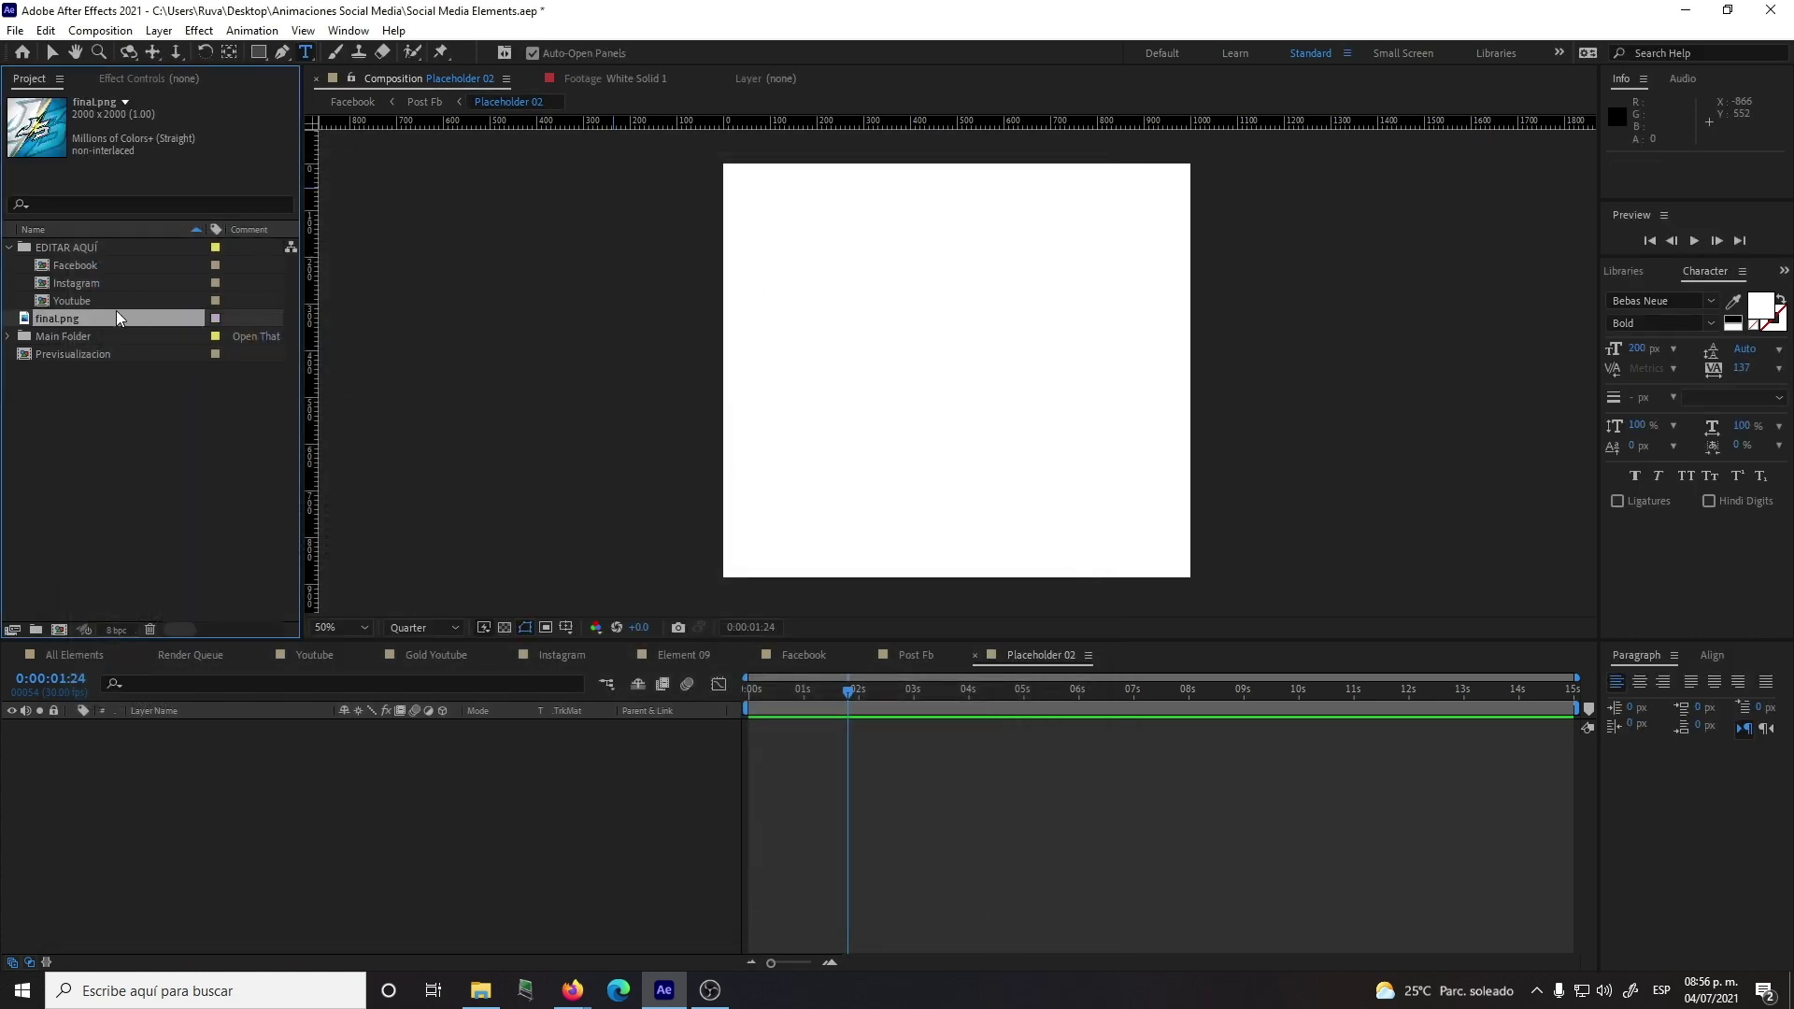
{"action": "left_click_drag", "start_coordinate": [117, 315], "coordinate": [200, 772]}
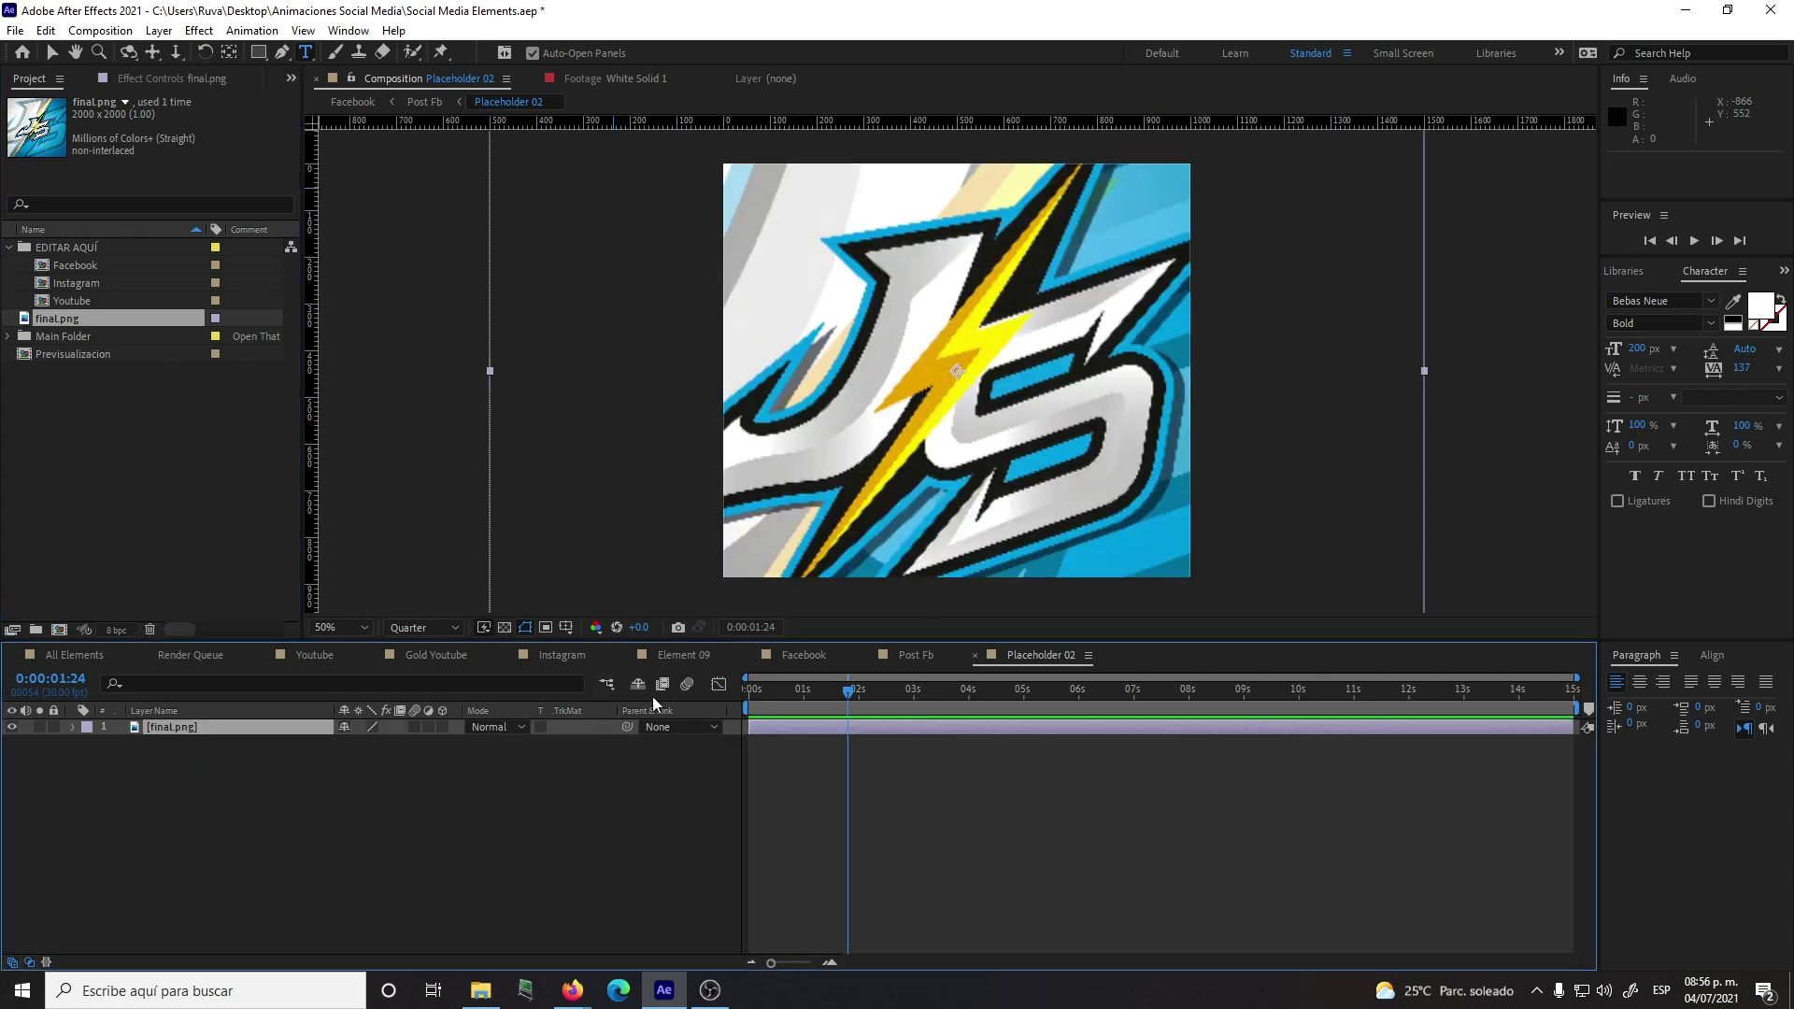
Step: Preview the Post Fb card with the new JS image, then return to Facebook
{"action": "left_click", "coordinate": [977, 657]}
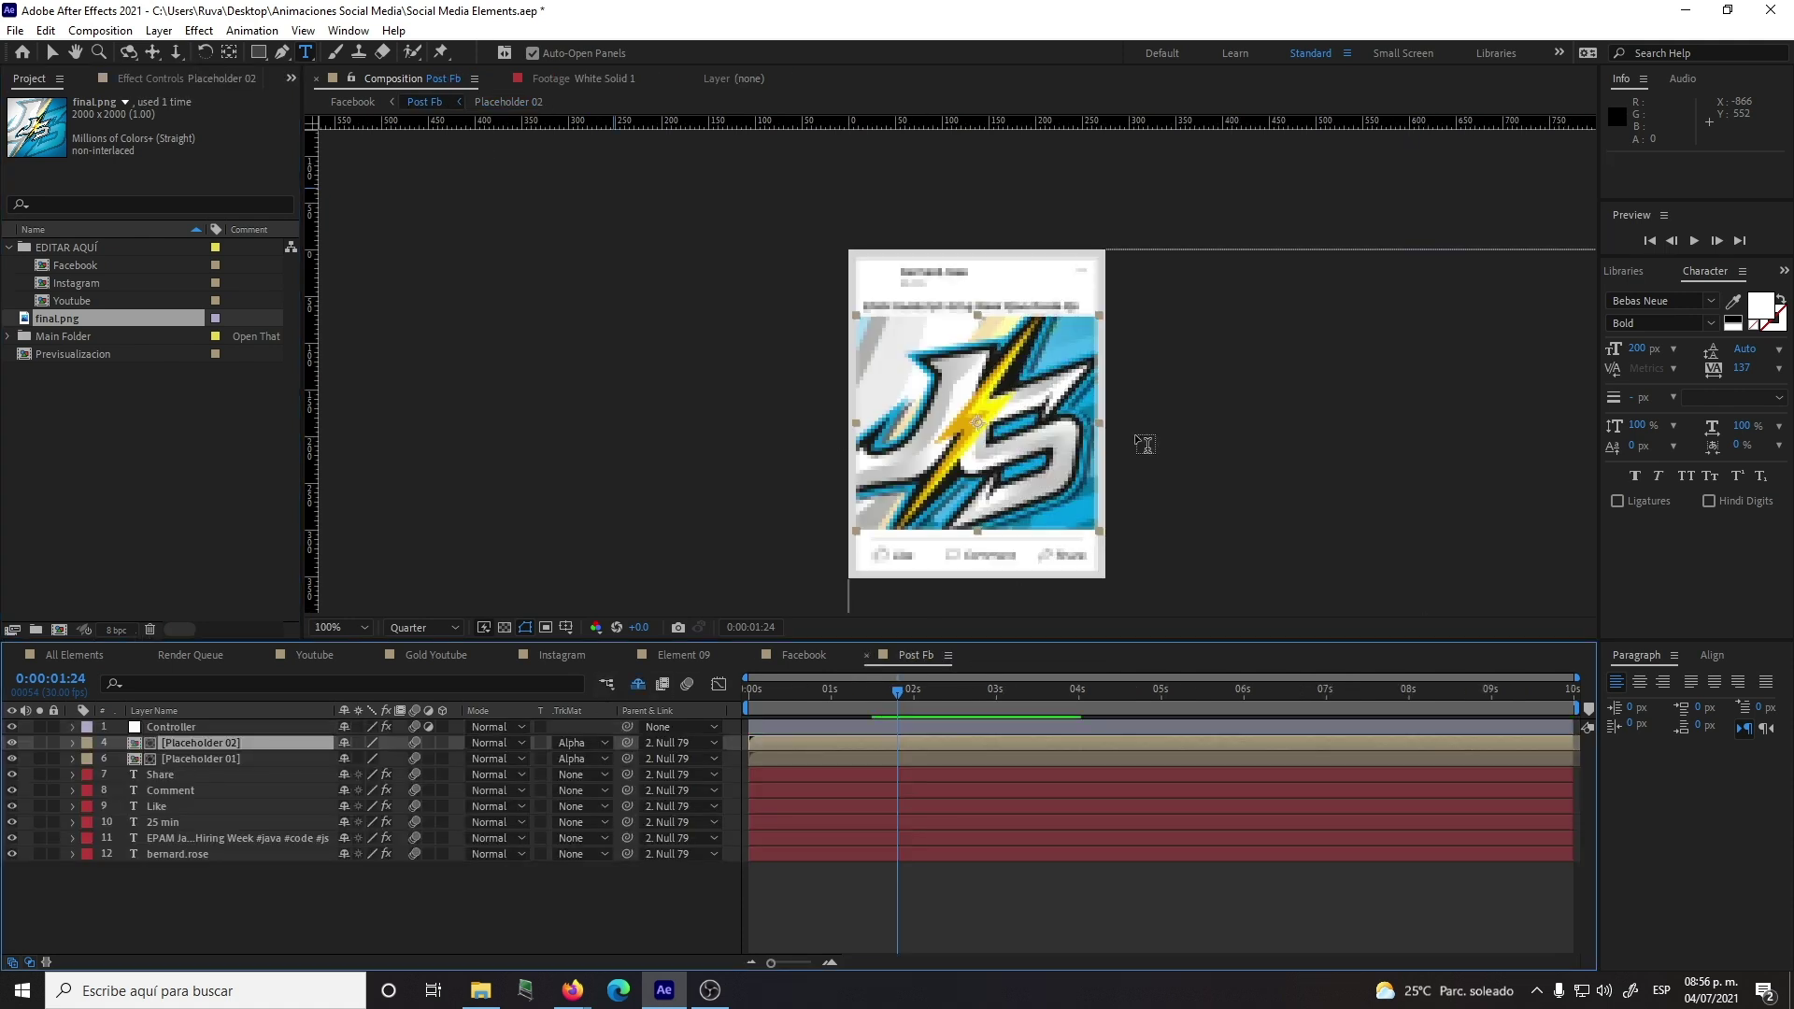
{"action": "key", "text": "space"}
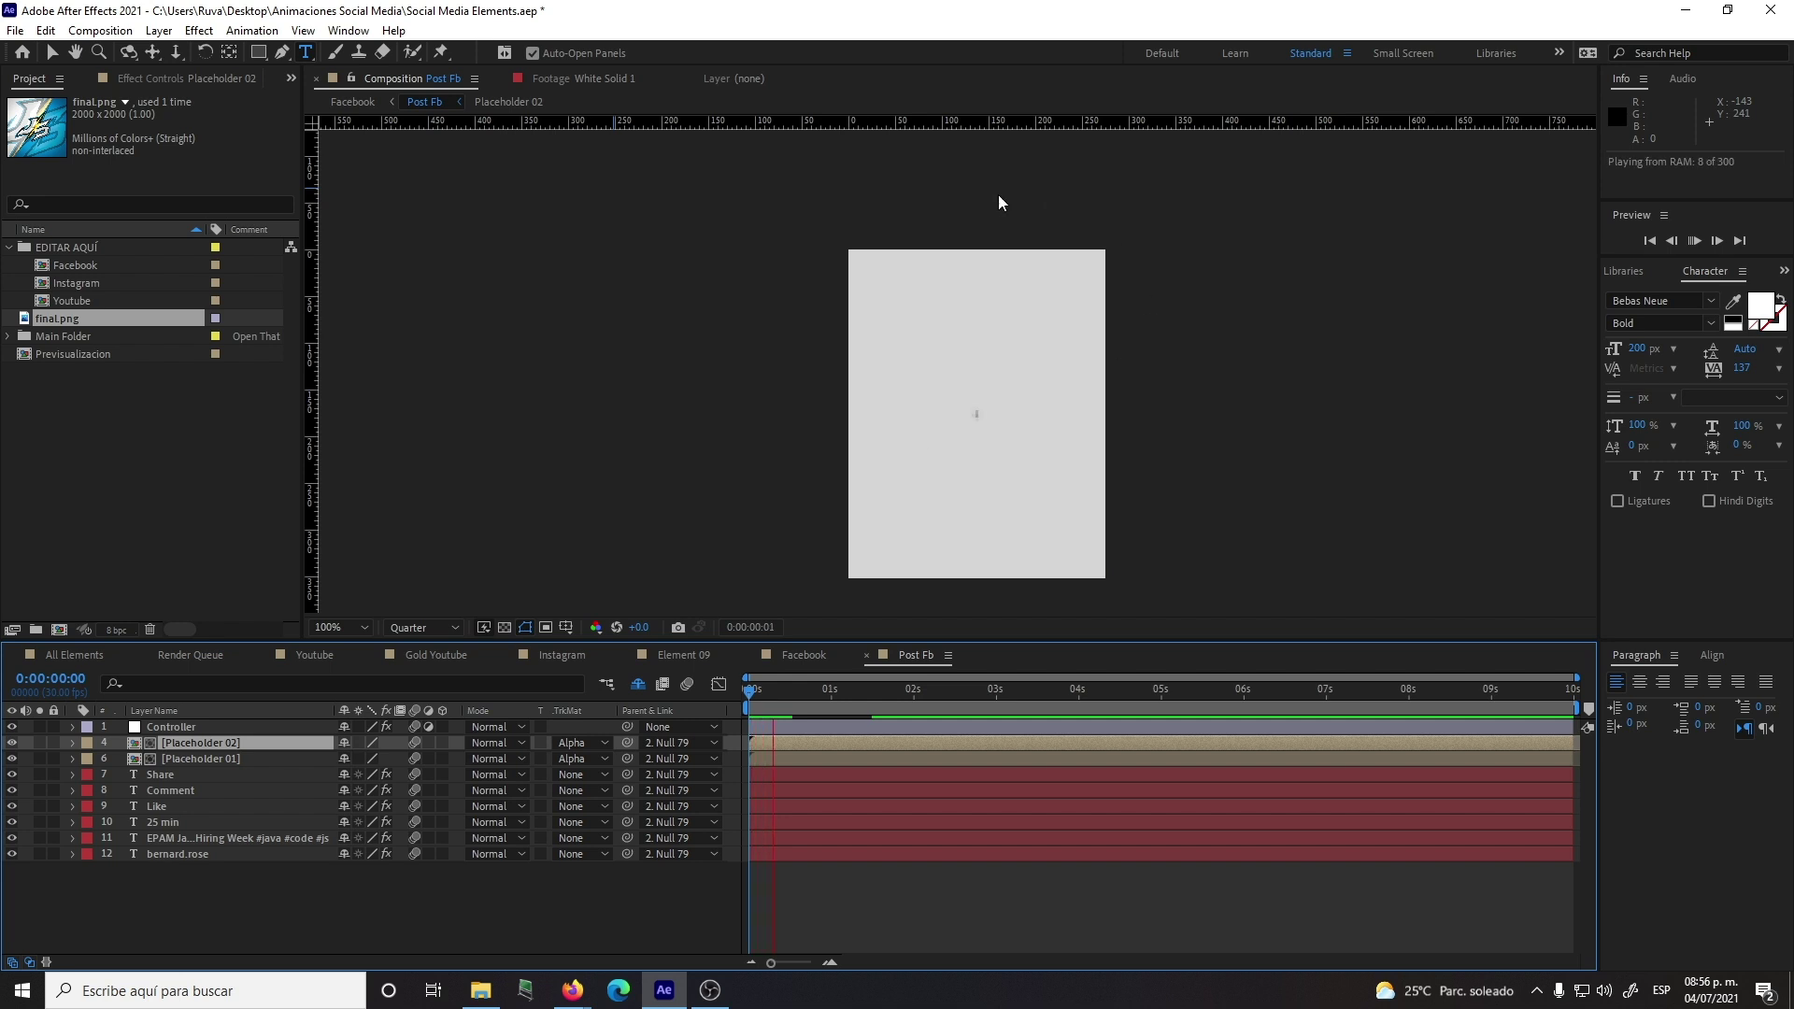
{"action": "key", "text": "space"}
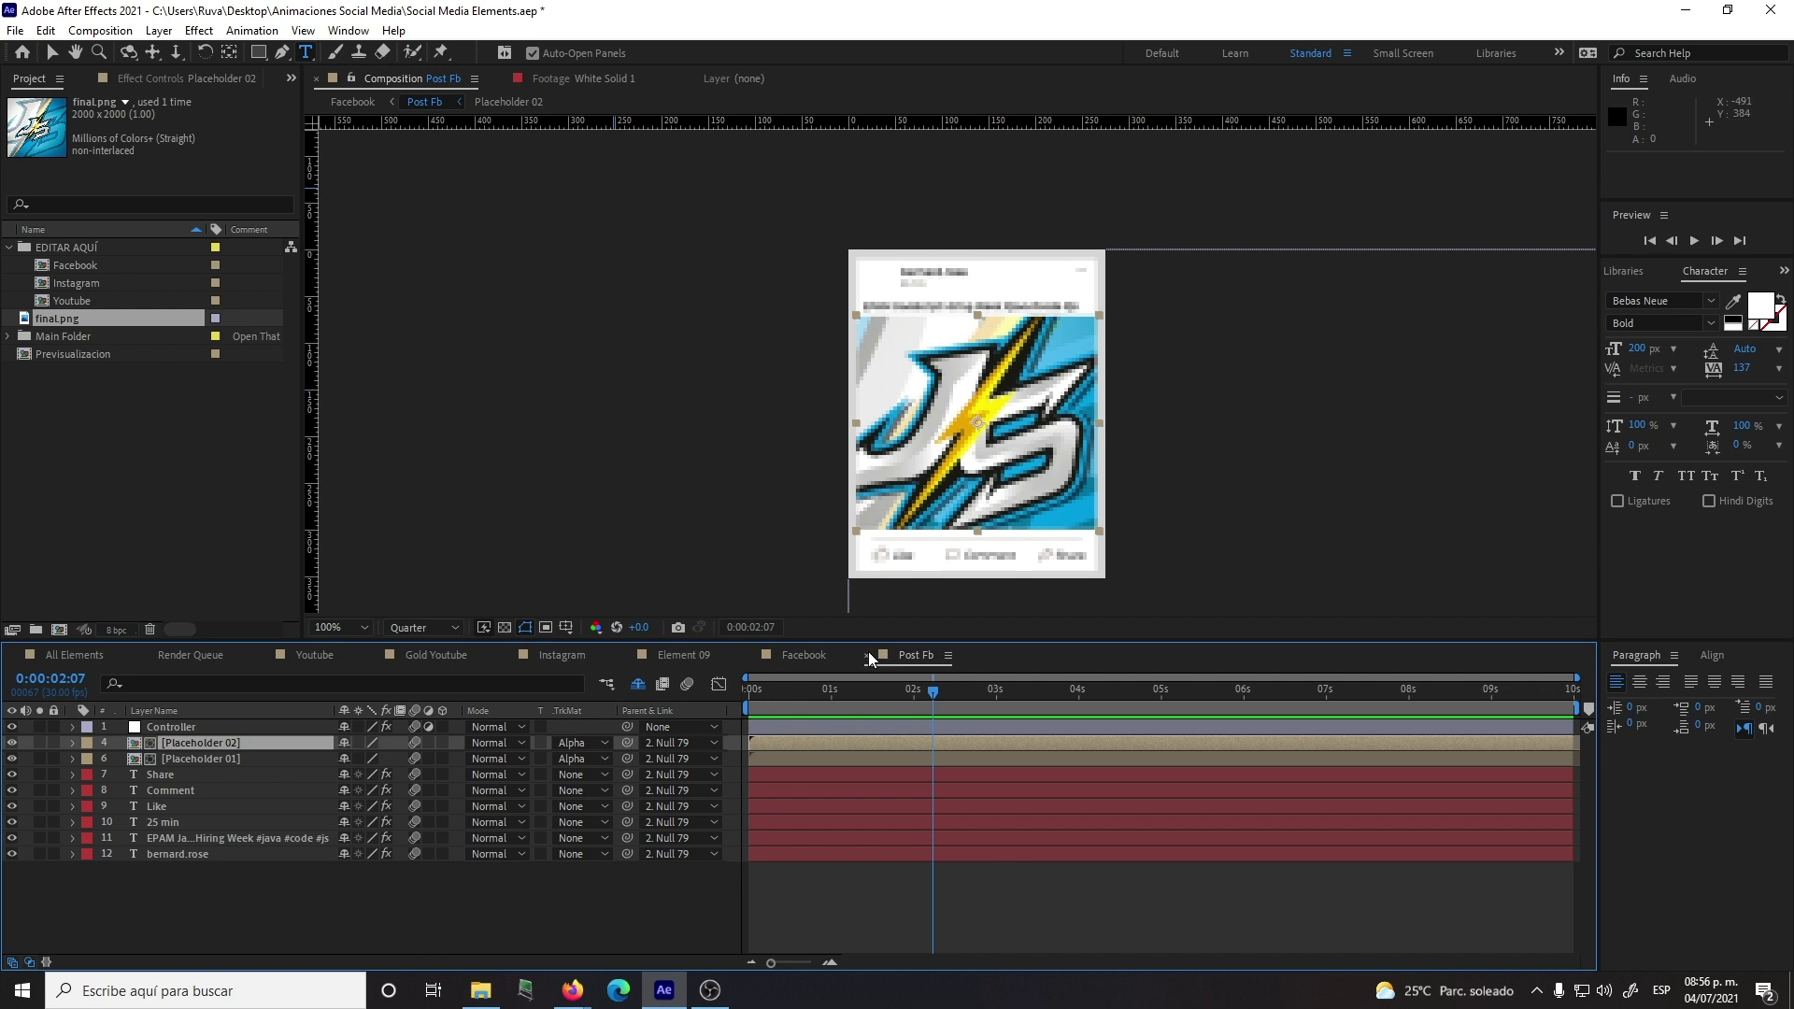
{"action": "left_click", "coordinate": [868, 655]}
{"action": "key", "text": "space"}
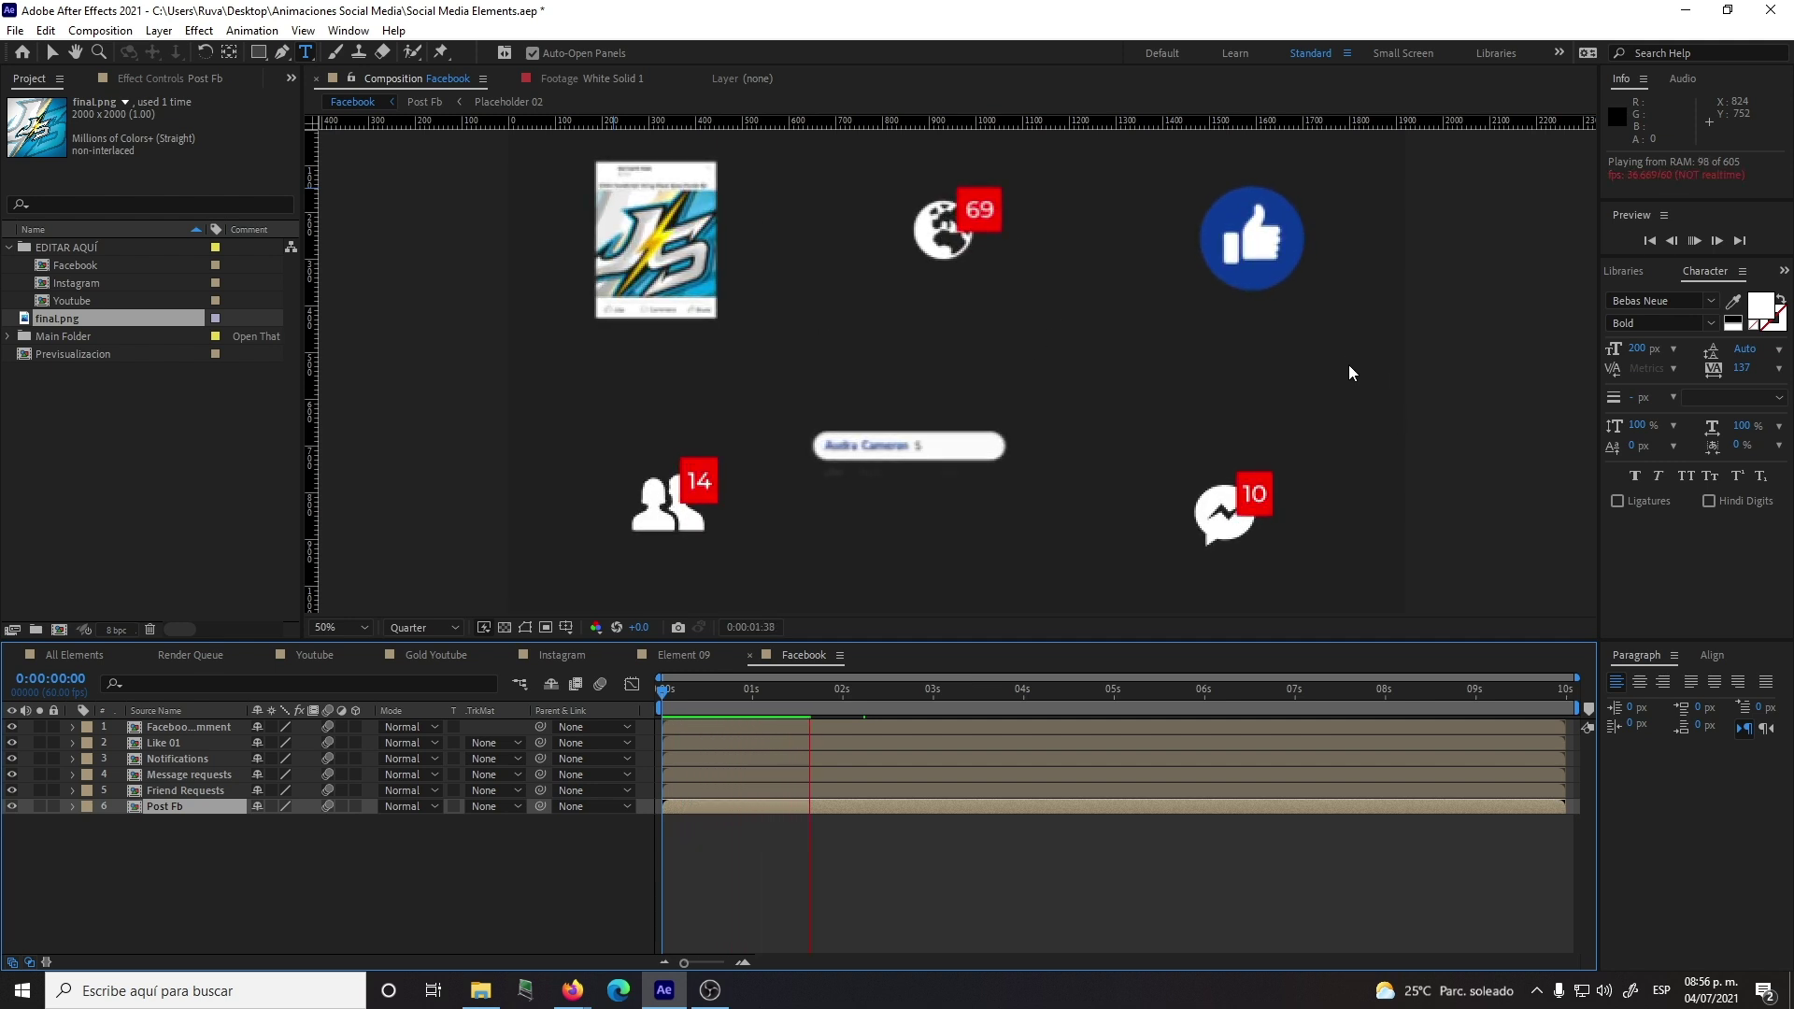
{"action": "key", "text": "space"}
{"action": "key", "text": "ctrl+t"}
{"action": "left_click", "coordinate": [53, 53]}
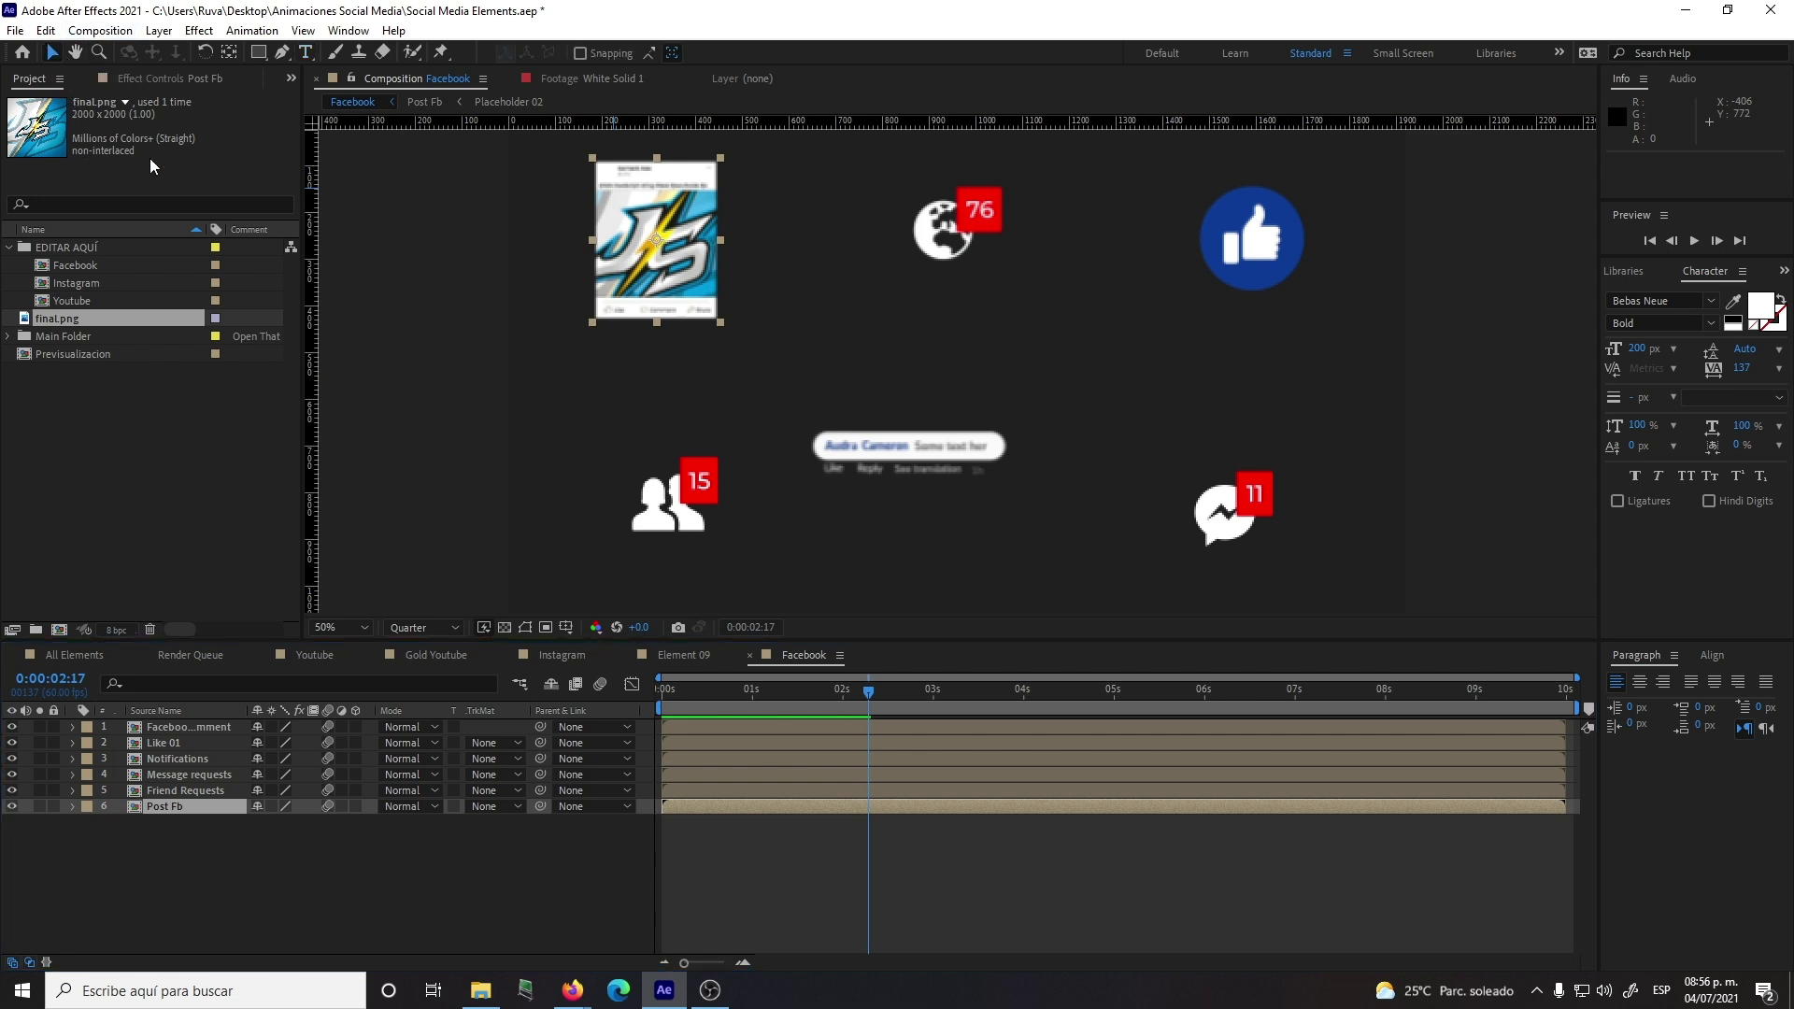